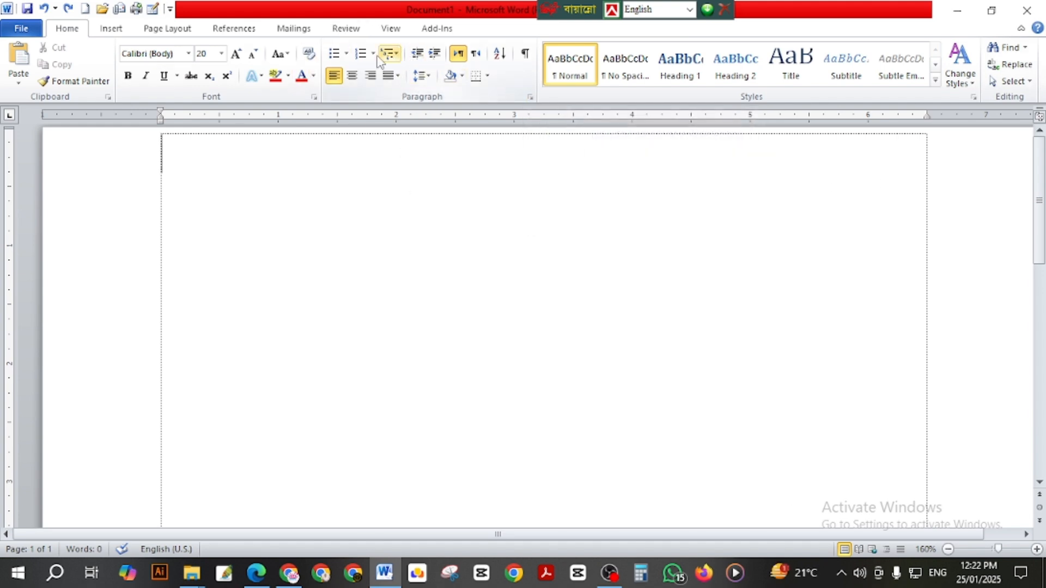
pyautogui.click(347, 55)
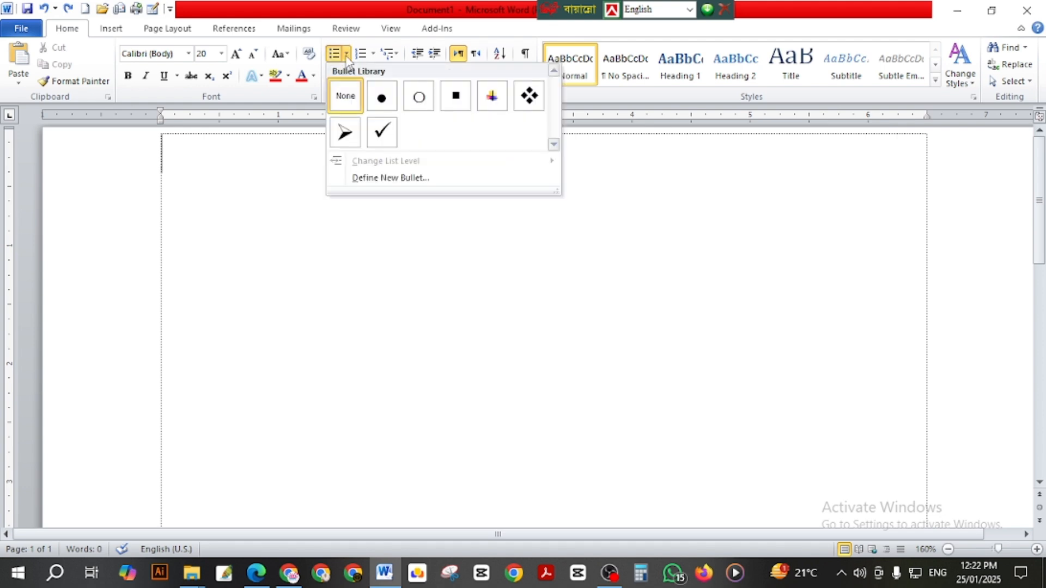
pyautogui.click(382, 100)
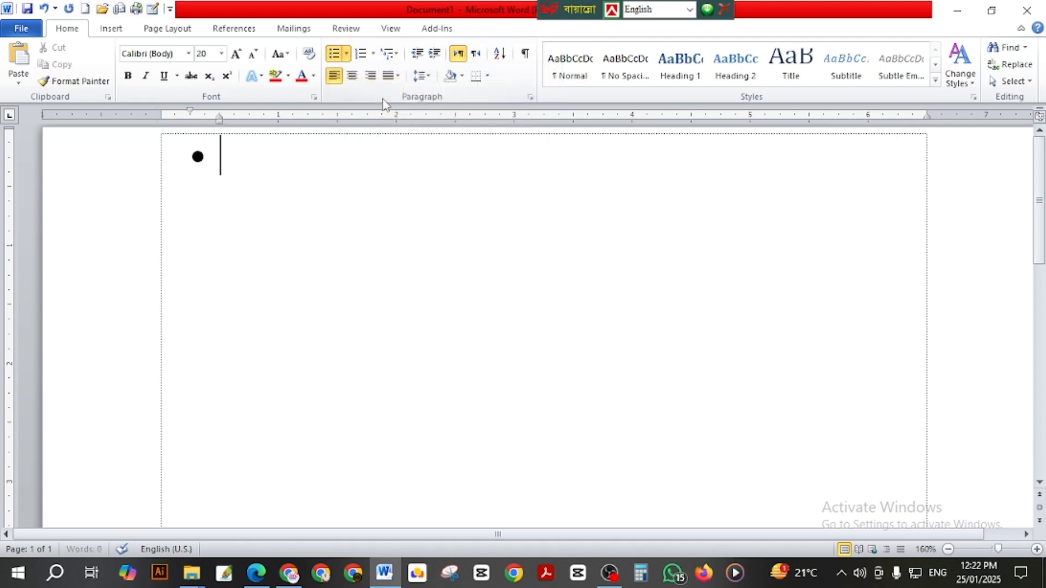
pyautogui.write('555555555555555555')
pyautogui.press('Return')
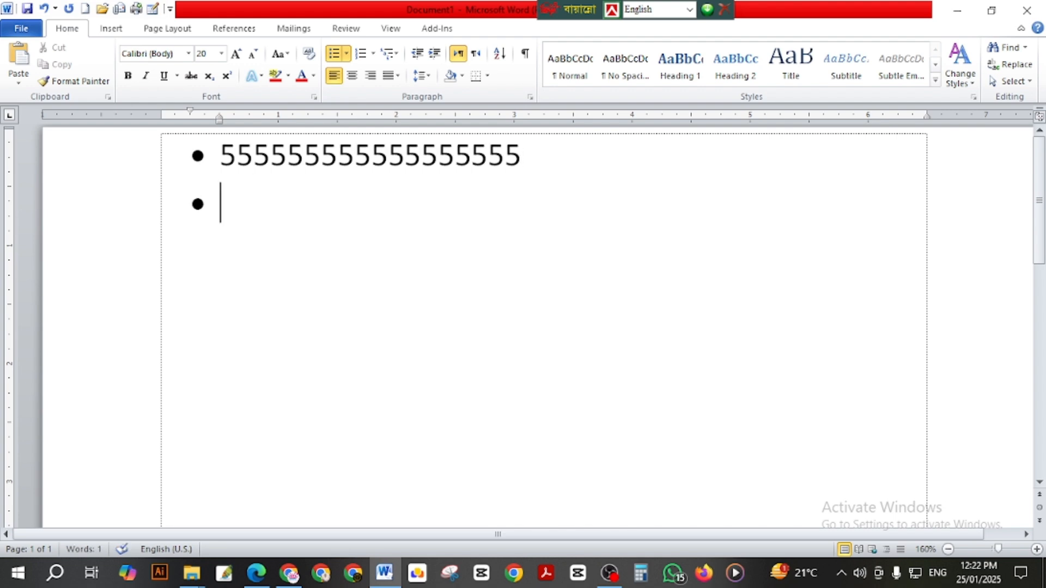
pyautogui.write('4444444444444')
pyautogui.press('Return')
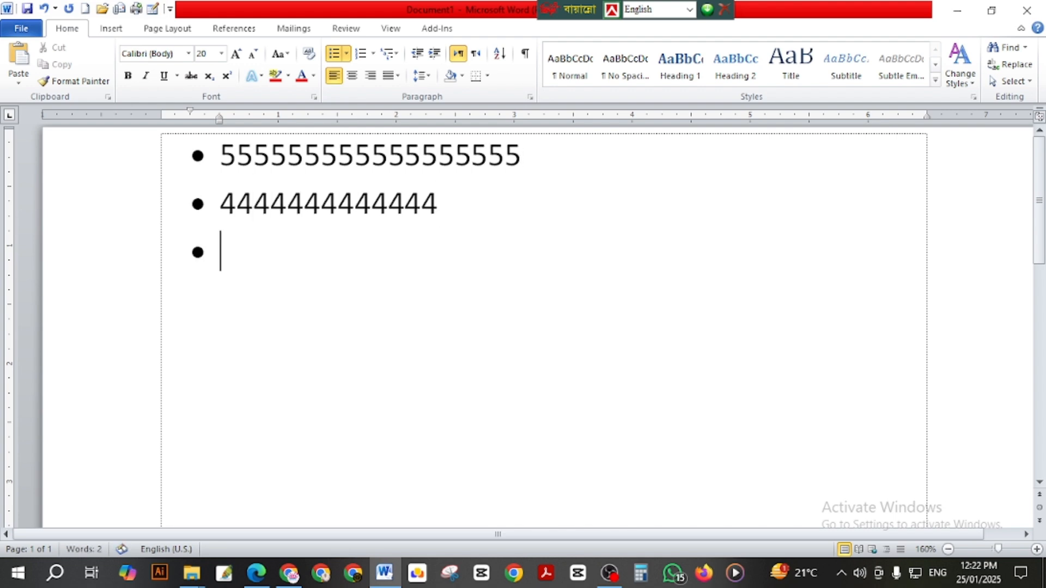
pyautogui.write('55555555555555555')
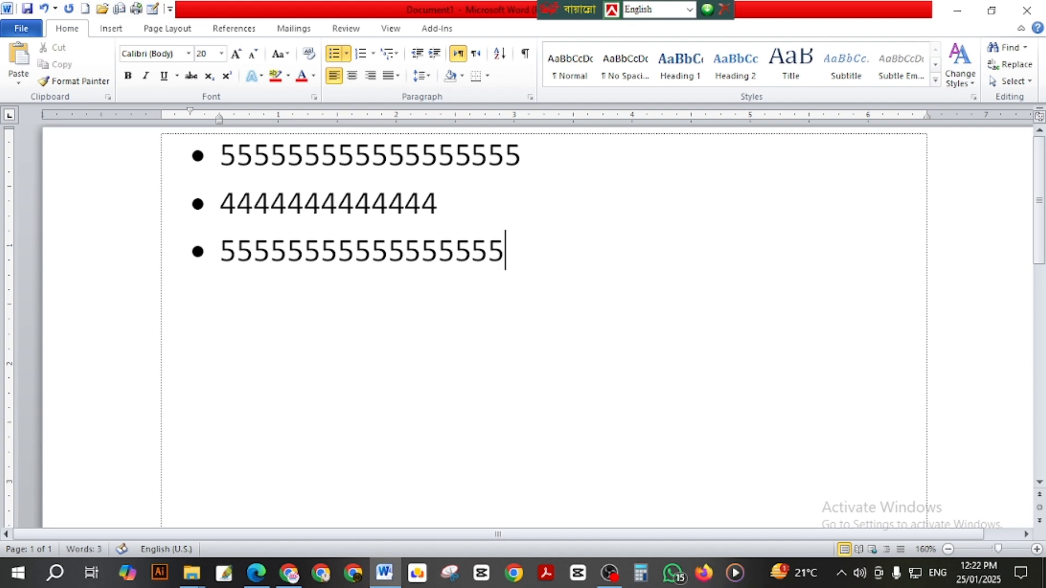
pyautogui.press('Return')
pyautogui.write('5555555555')
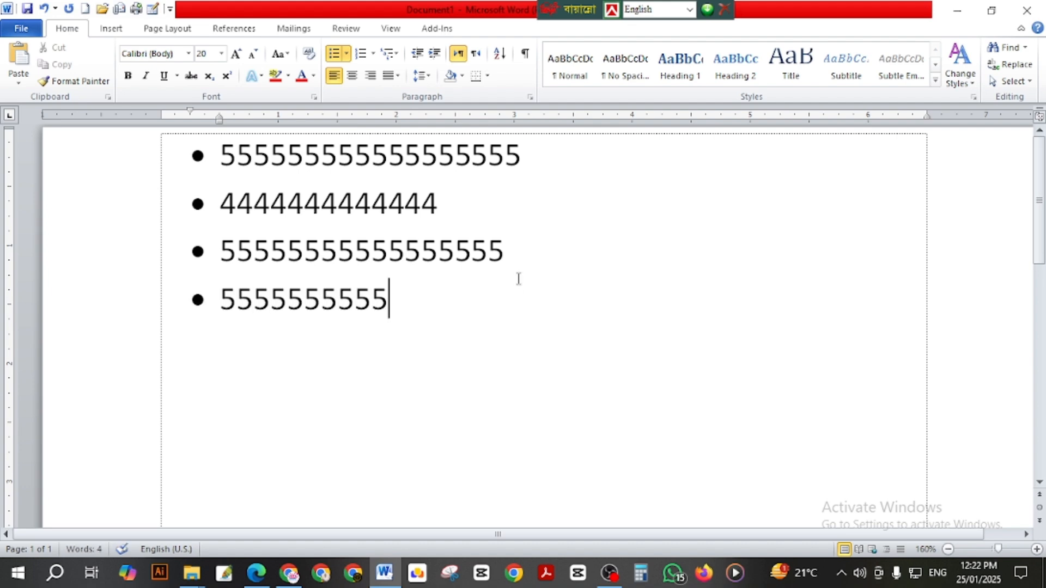
# Change the bullets of all four list items to check marks.
pyautogui.moveTo(439, 306); pyautogui.dragTo(180, 154)
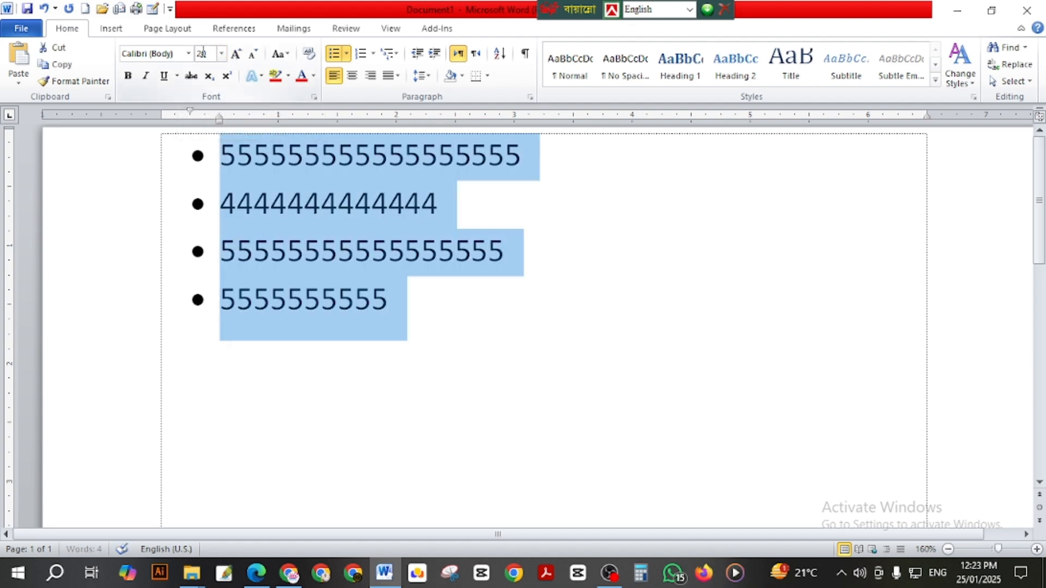
pyautogui.click(347, 57)
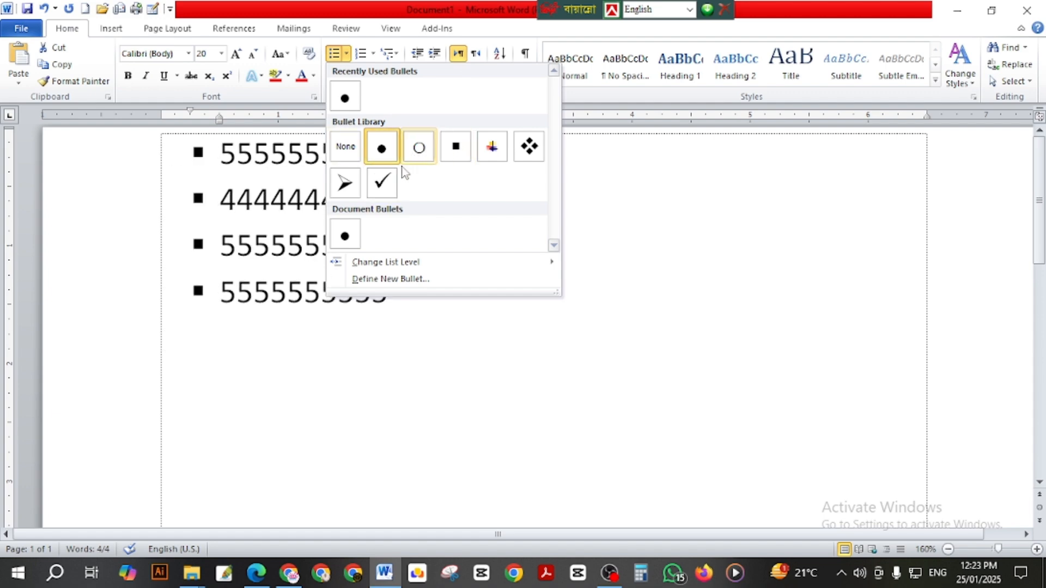
pyautogui.click(381, 183)
pyautogui.click(449, 317)
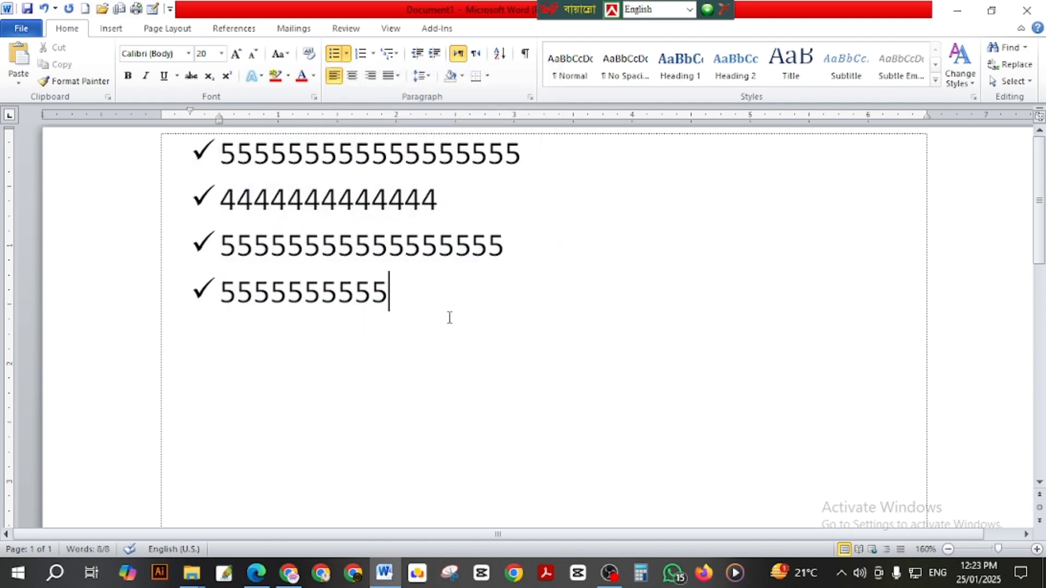
# End the check-mark list and start a 1. 2. 3. numbered list below it with three items made of repeated nines.
pyautogui.press('Return')
pyautogui.press('Return')
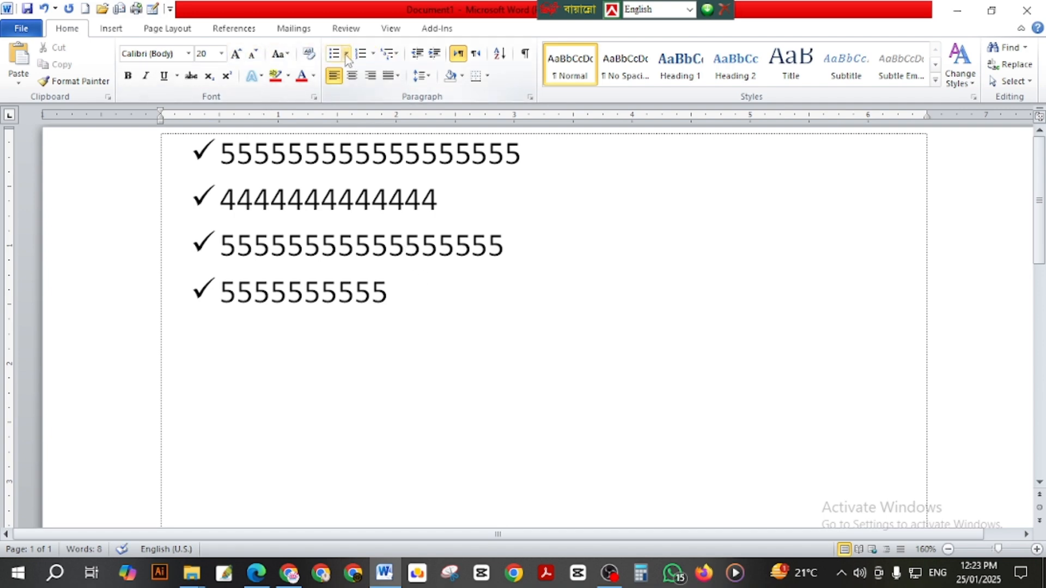
pyautogui.click(374, 54)
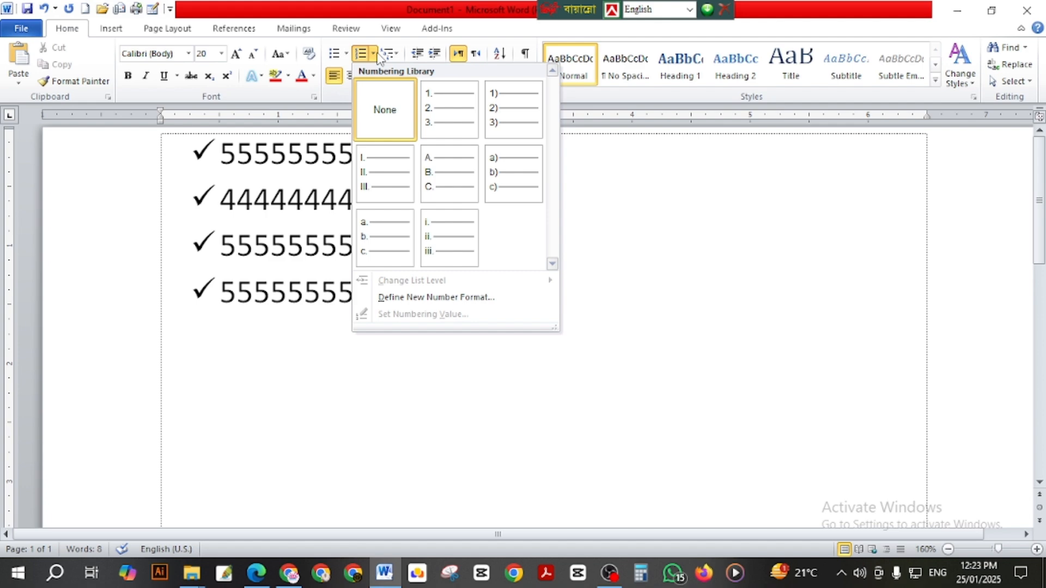
pyautogui.click(449, 109)
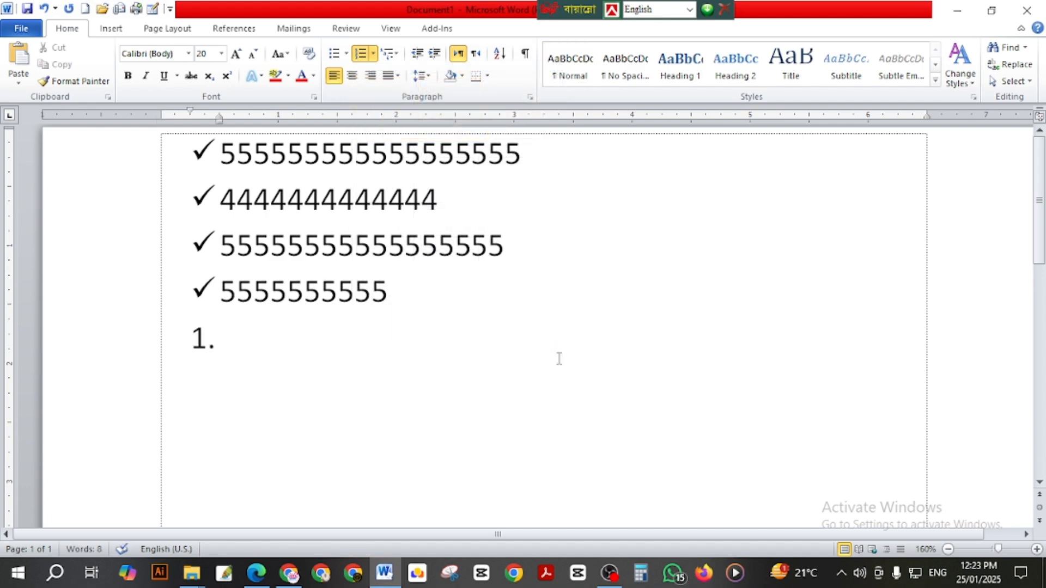
pyautogui.write('9999999999999')
pyautogui.press('Return')
pyautogui.write('9')
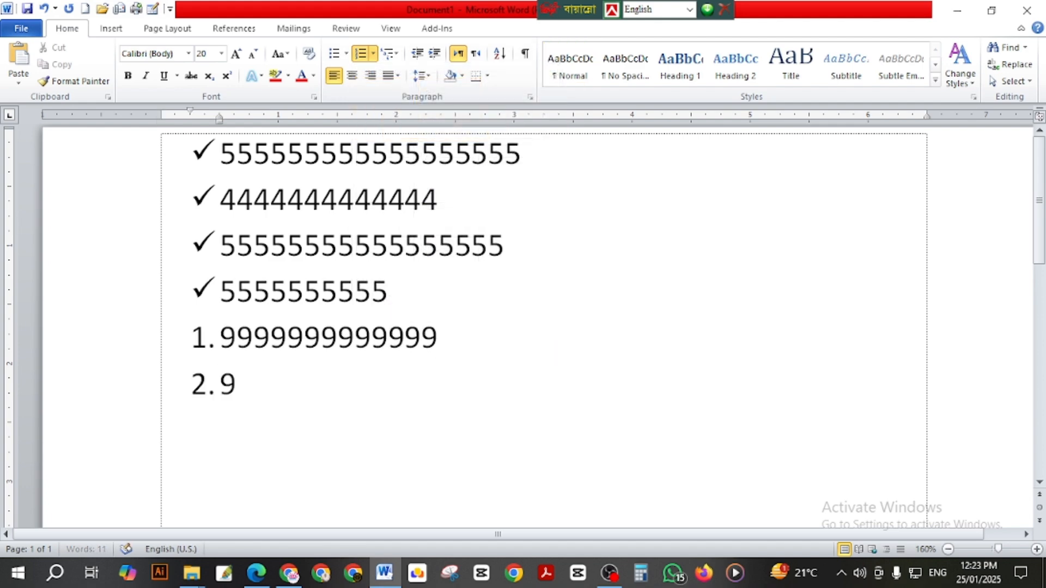
pyautogui.write('9999999999999999')
pyautogui.press('Return')
pyautogui.write('9')
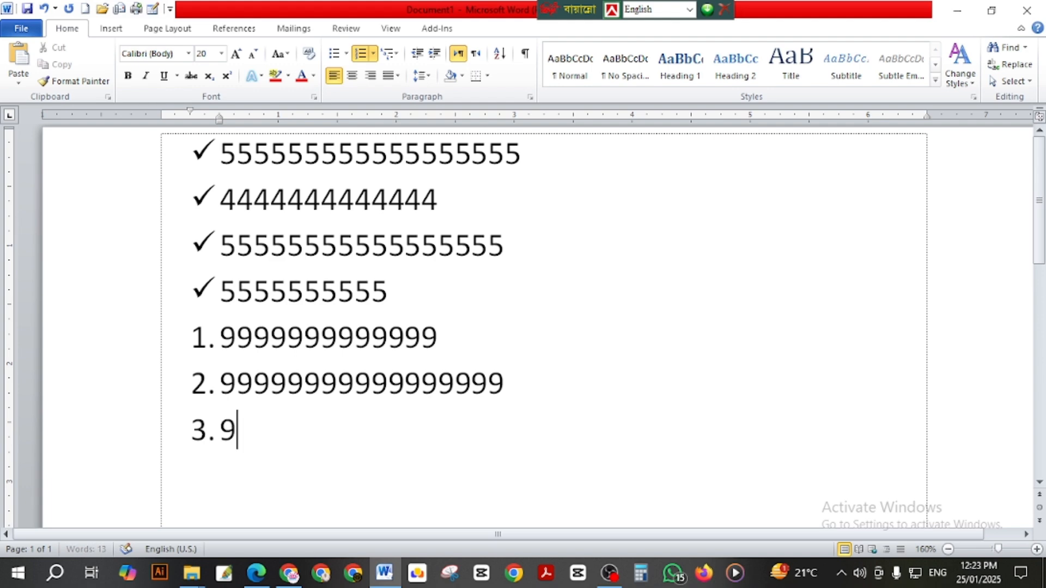
pyautogui.write('9999999999999999999')
pyautogui.press('Return')
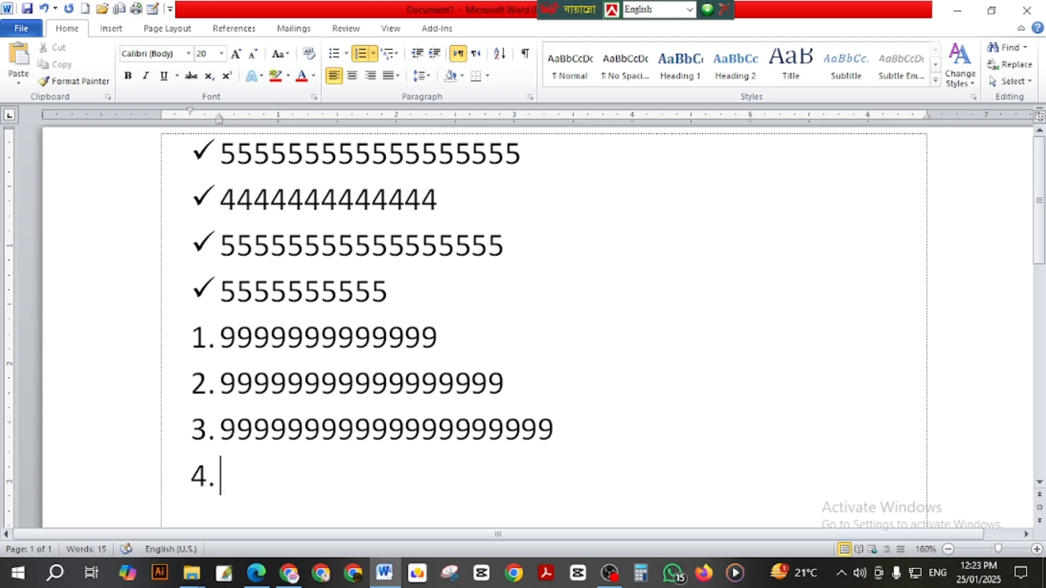
# Add the items 877;OI, 00 and 888 to the numbered list.
pyautogui.write('877;OI')
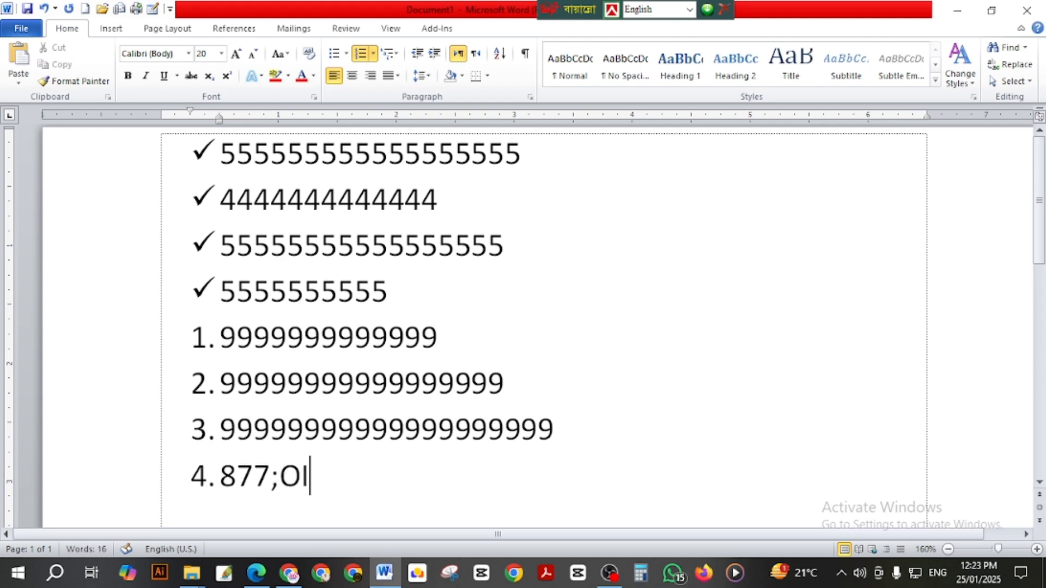
pyautogui.press('Return')
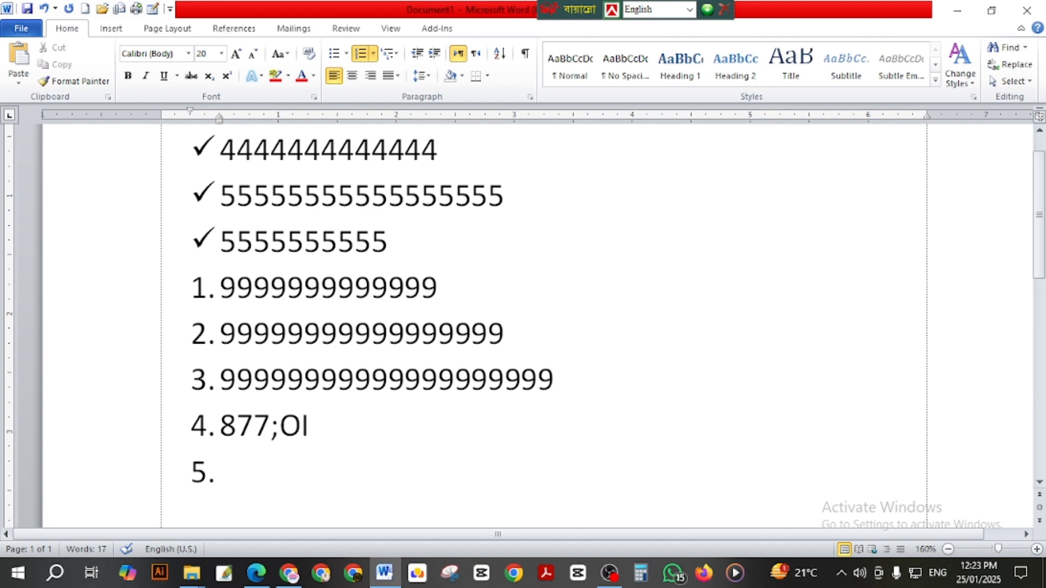
pyautogui.write('00')
pyautogui.press('Return')
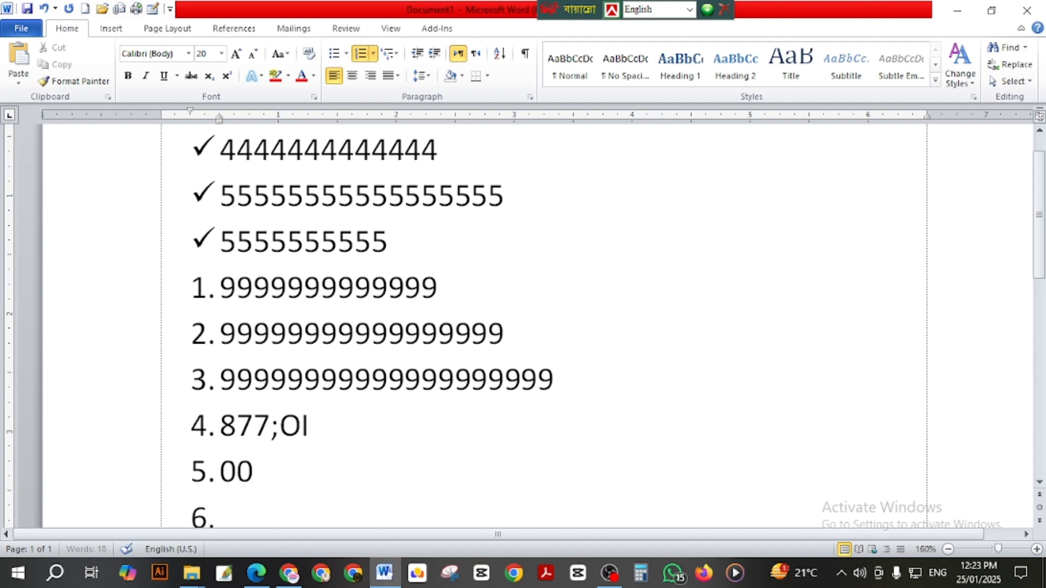
pyautogui.write('888')
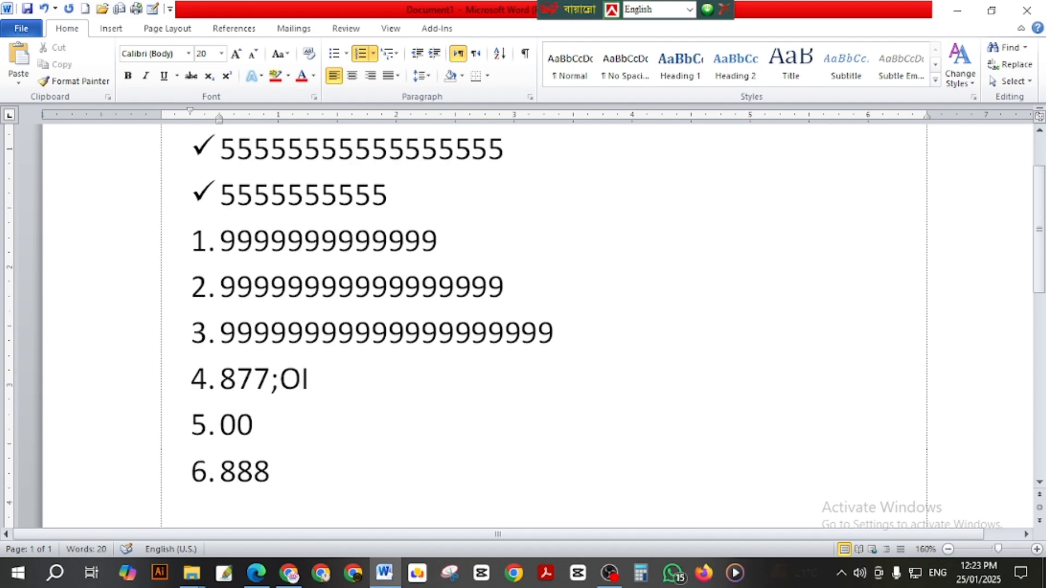
pyautogui.press('Return')
# End the numbered list after the 888 item and enter UUUUUUU on an unnumbered line a few lines below.
pyautogui.click(373, 53)
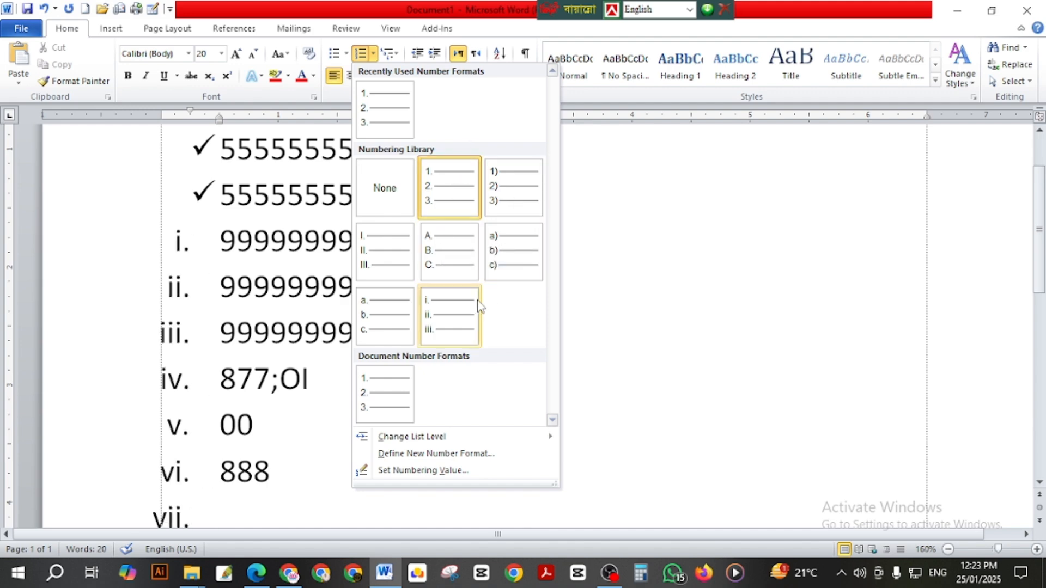
pyautogui.click(248, 513)
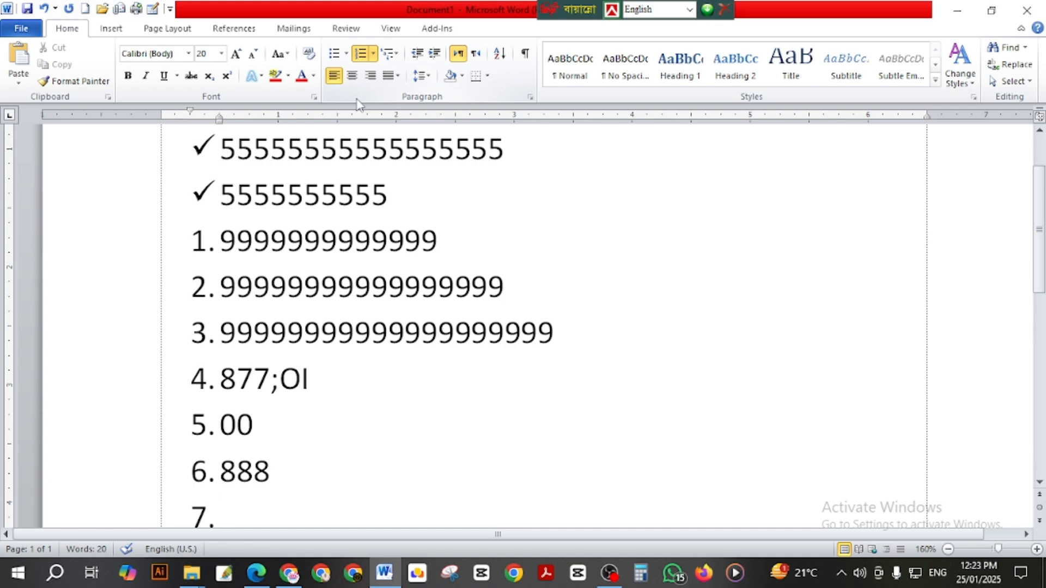
pyautogui.press('BackSpace')
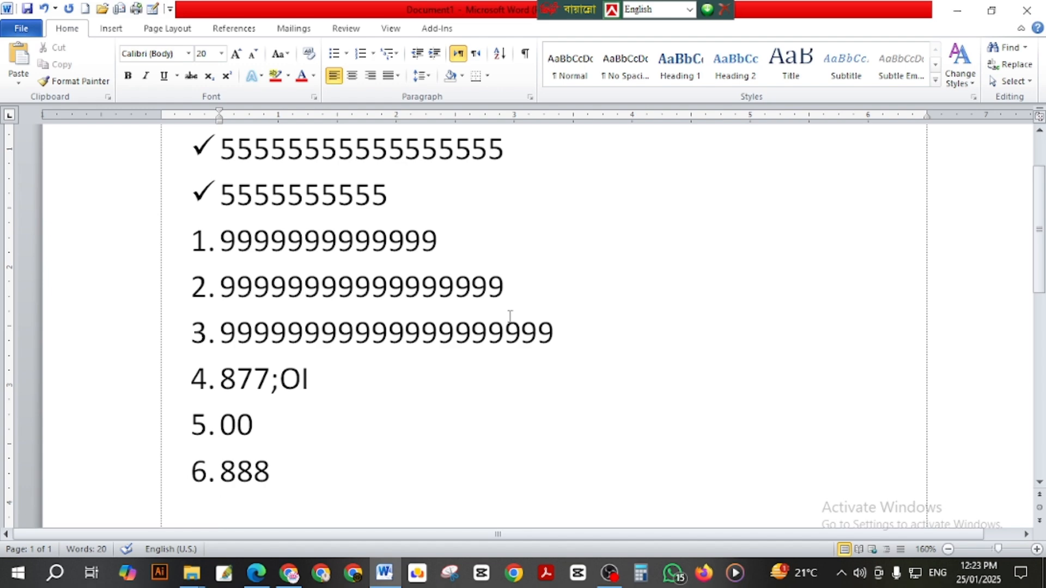
pyautogui.scroll(-2, 510, 316)
pyautogui.scroll(-5, 511, 316)
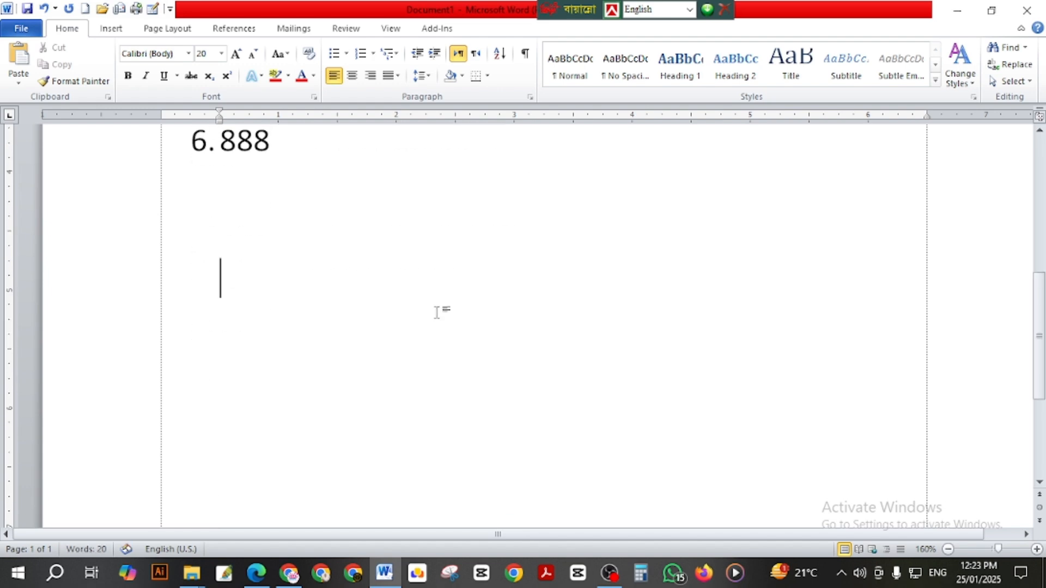
pyautogui.write('UUUUUUU')
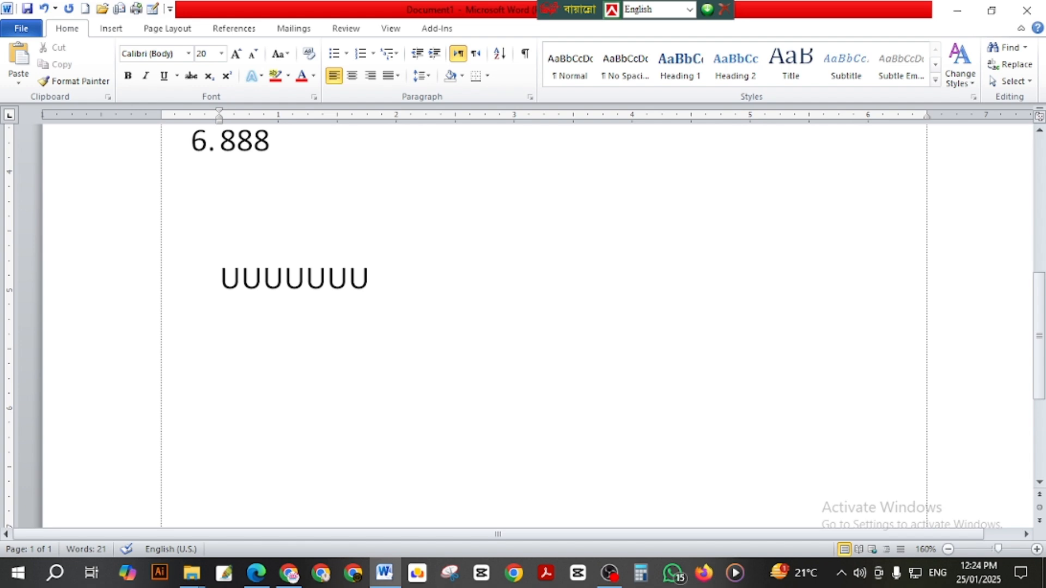
# Try centre alignment on the UUUUUUU line, then restore its left alignment.
pyautogui.click(356, 80)
pyautogui.click(356, 80)
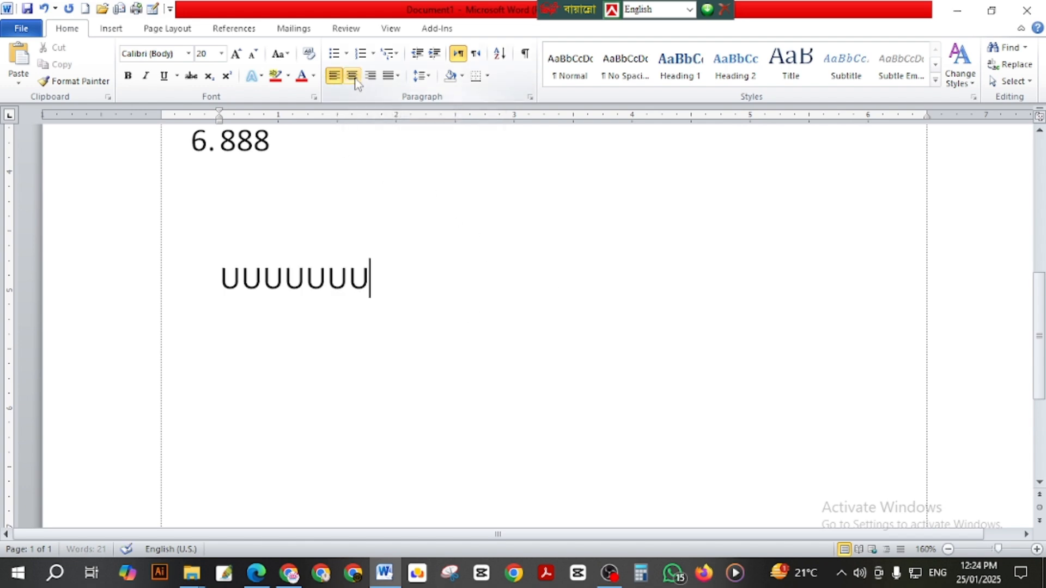
pyautogui.click(355, 81)
pyautogui.click(355, 81)
pyautogui.click(355, 81)
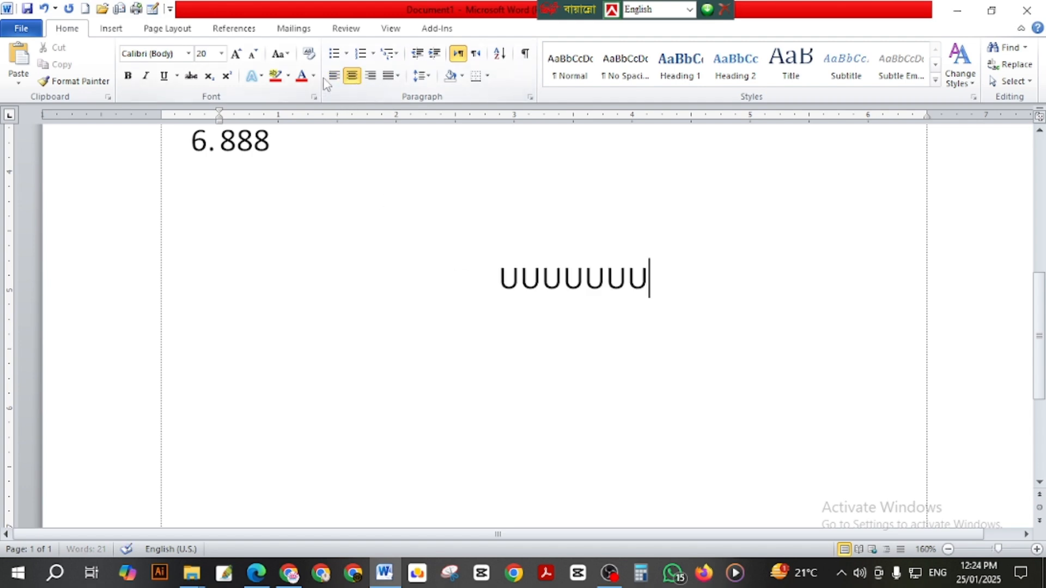
pyautogui.click(334, 76)
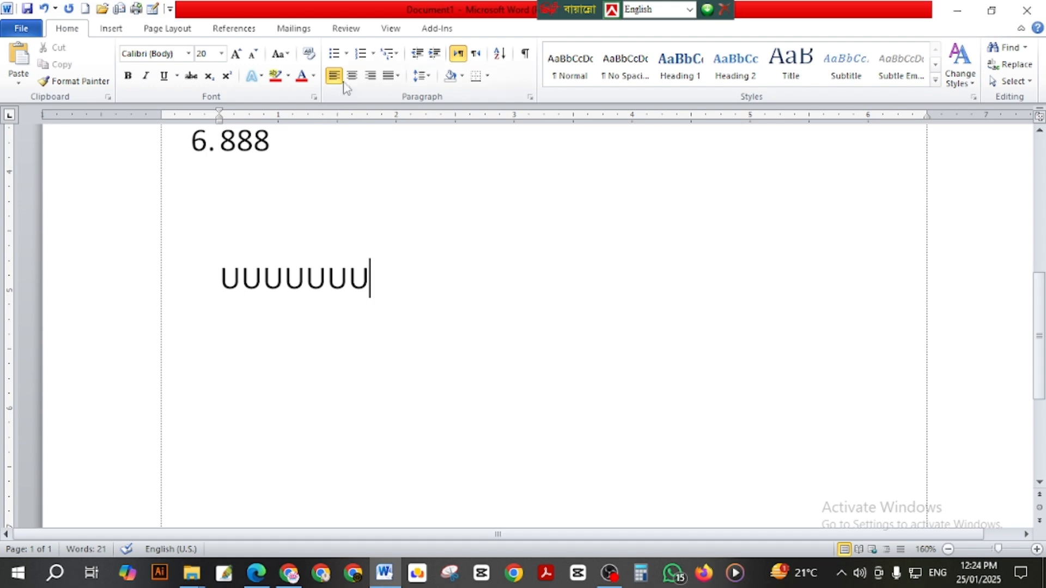
# Try right and centre alignment on the UUUUUUU line and return it to left alignment.
pyautogui.click(370, 76)
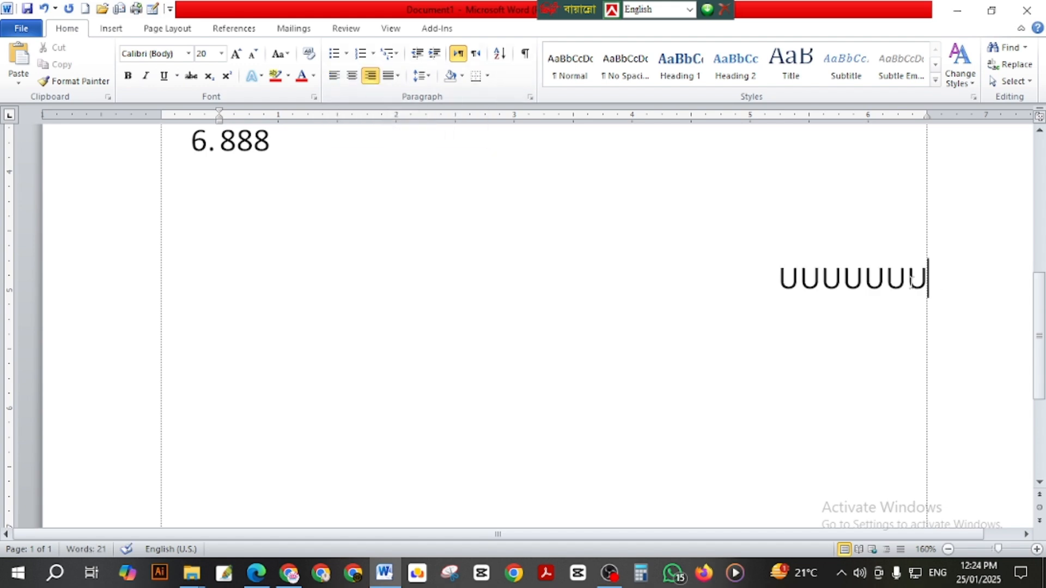
pyautogui.click(353, 77)
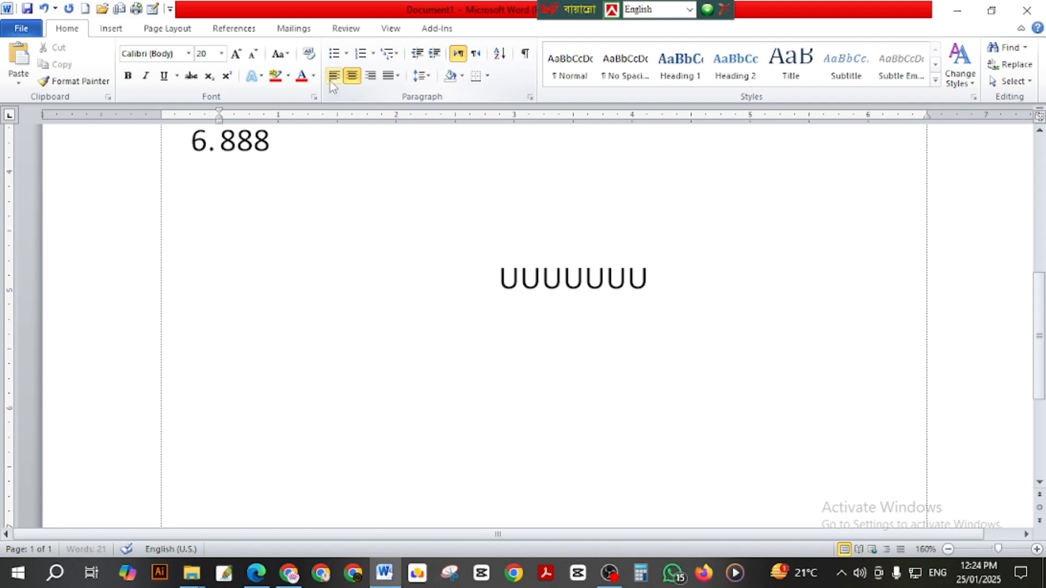
pyautogui.click(332, 79)
pyautogui.click(370, 78)
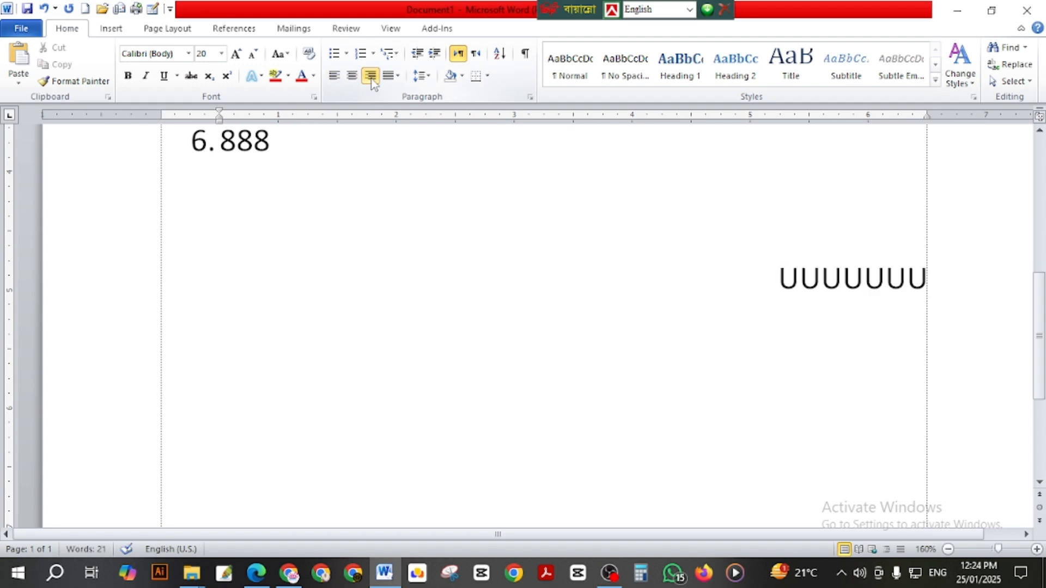
pyautogui.hotkey('ctrl', 'l')
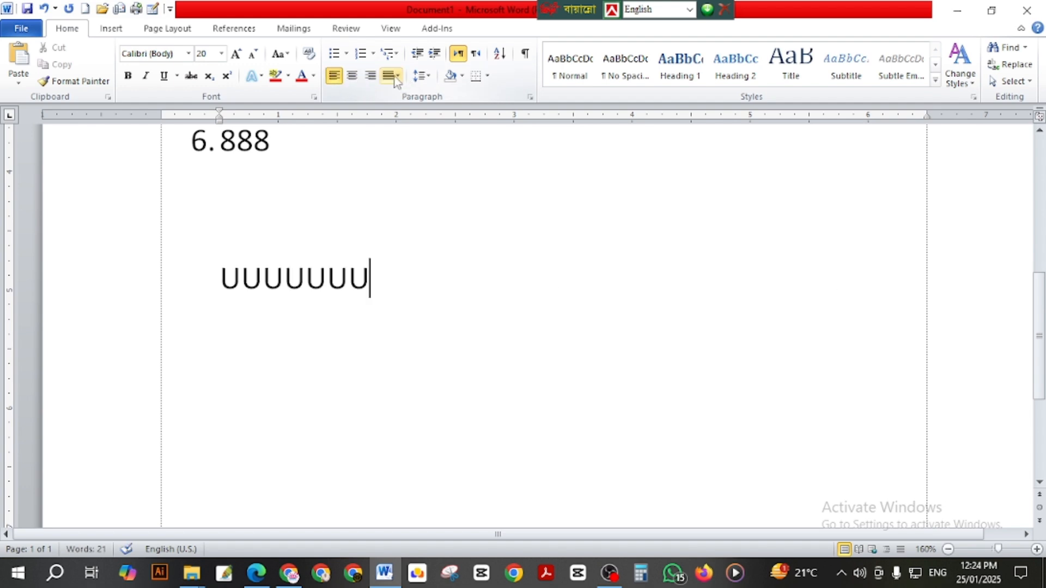
pyautogui.click(399, 78)
pyautogui.click(512, 318)
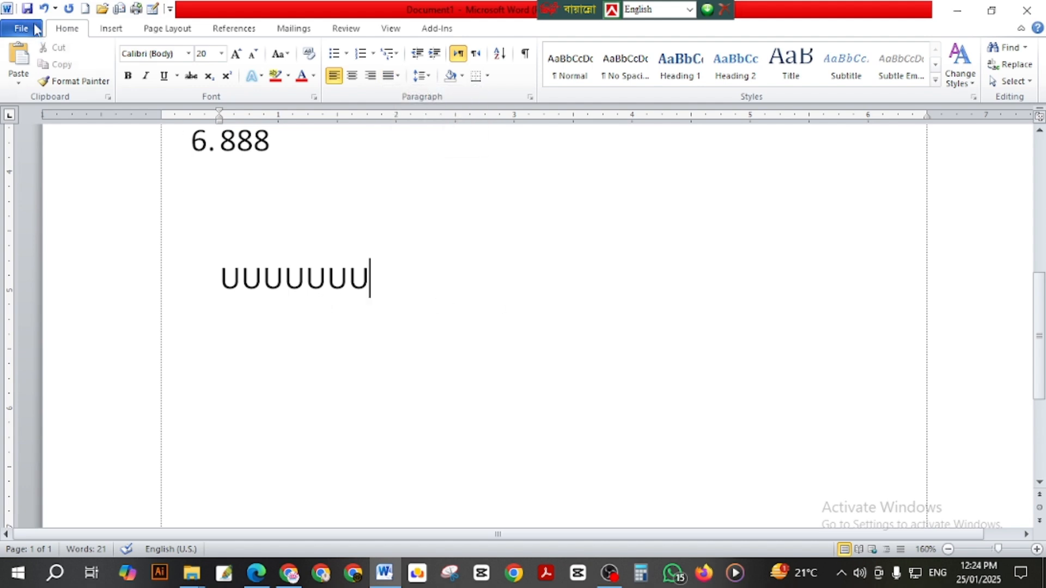
# Open the document টক্সিক মানুষ চিনেন from the Documents folder.
pyautogui.click(102, 8)
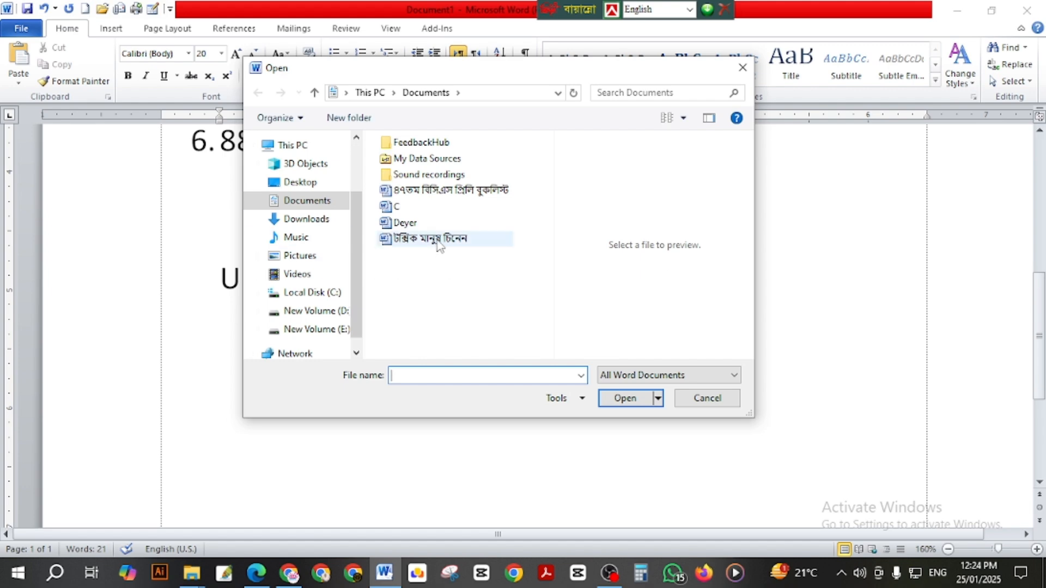
pyautogui.click(439, 244)
pyautogui.click(624, 398)
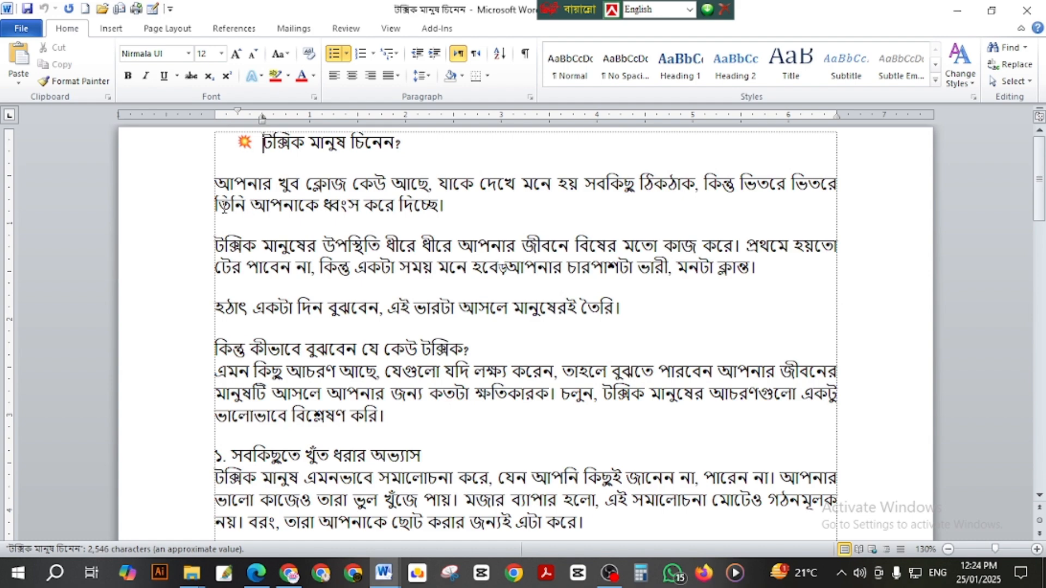
# Left-align the text from the second paragraph through the end of section ৫.
pyautogui.moveTo(216, 183); pyautogui.dragTo(592, 531)
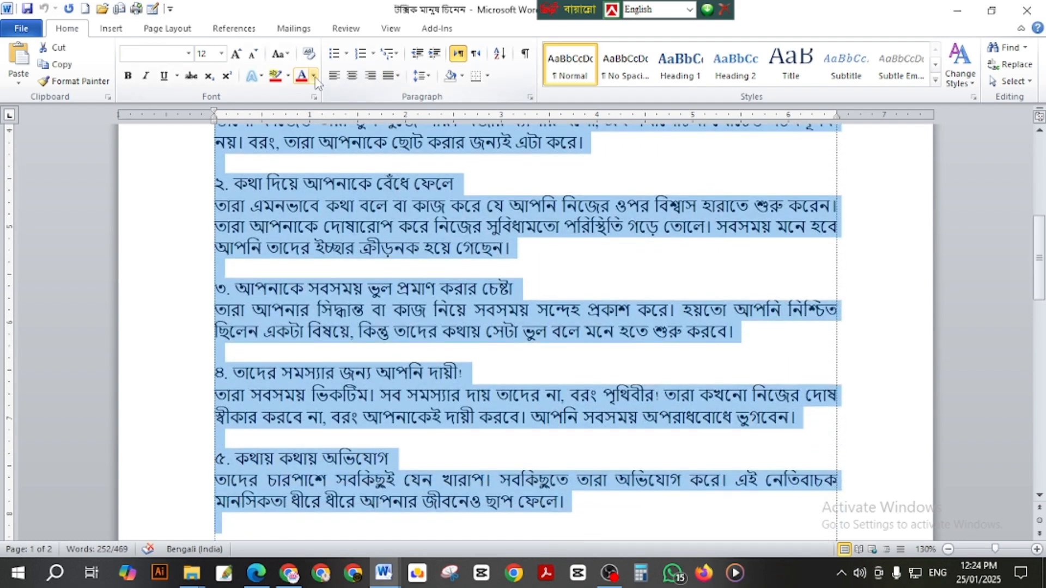
pyautogui.scroll(2, 616, 280)
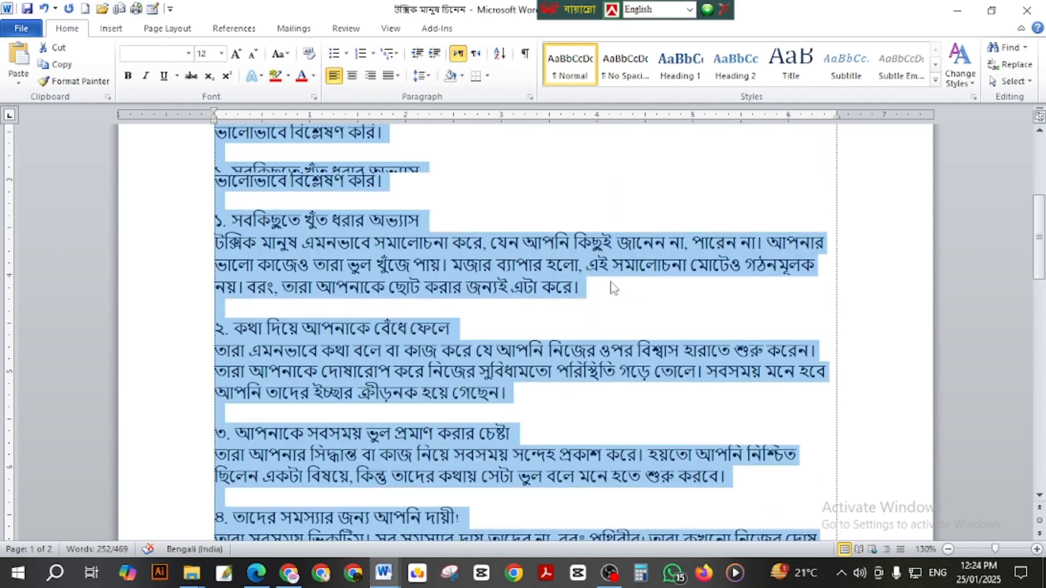
pyautogui.scroll(2, 613, 288)
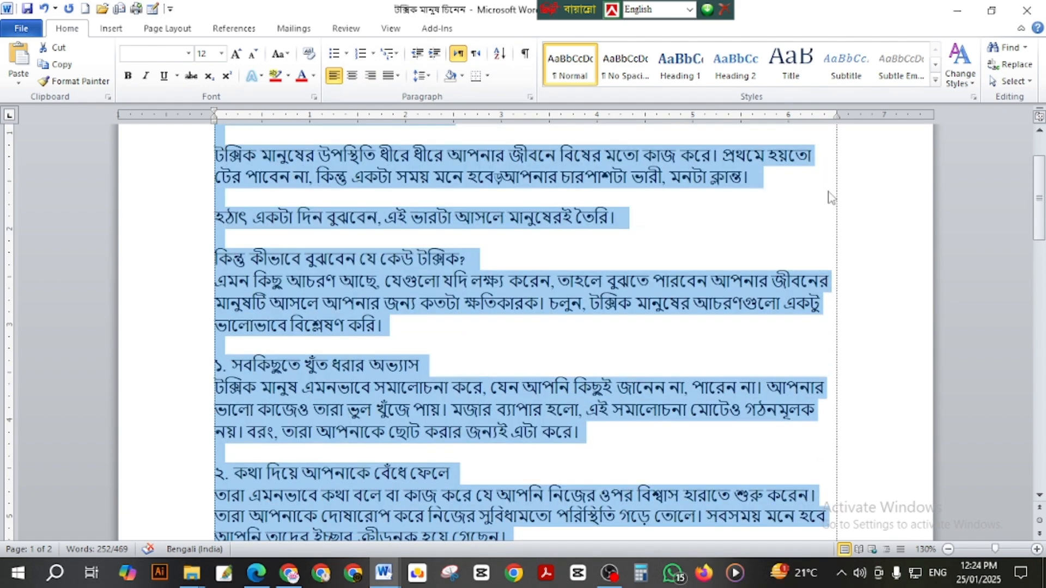
pyautogui.scroll(1, 830, 197)
pyautogui.scroll(-2, 825, 362)
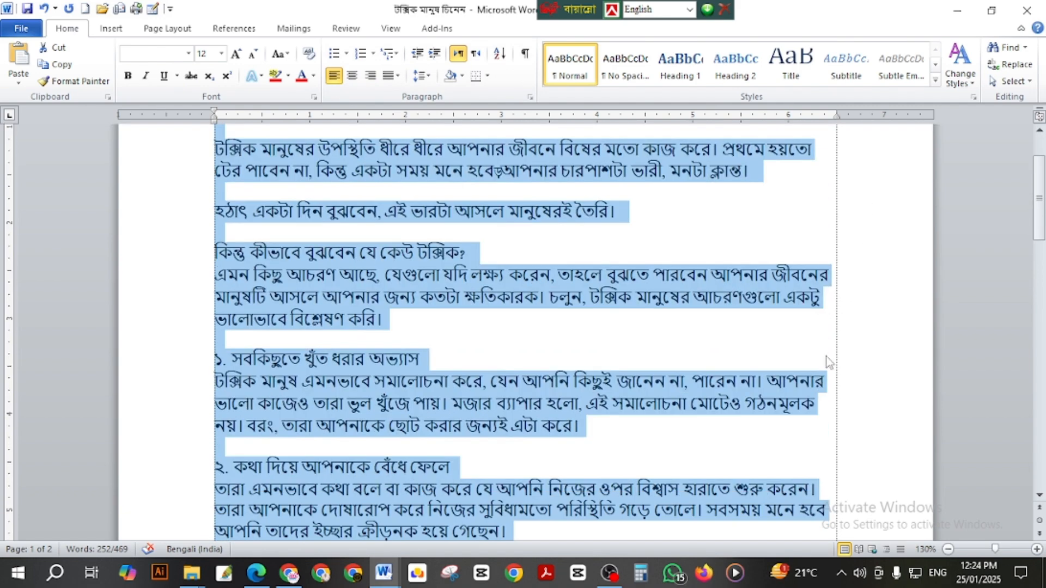
pyautogui.scroll(-2, 827, 345)
pyautogui.scroll(-1, 818, 372)
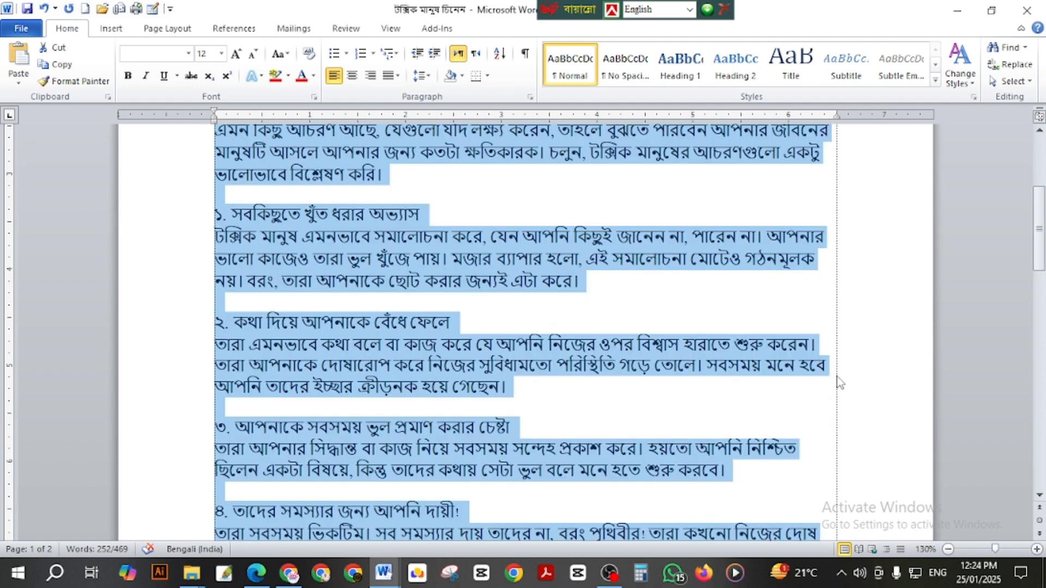
pyautogui.scroll(-3, 839, 381)
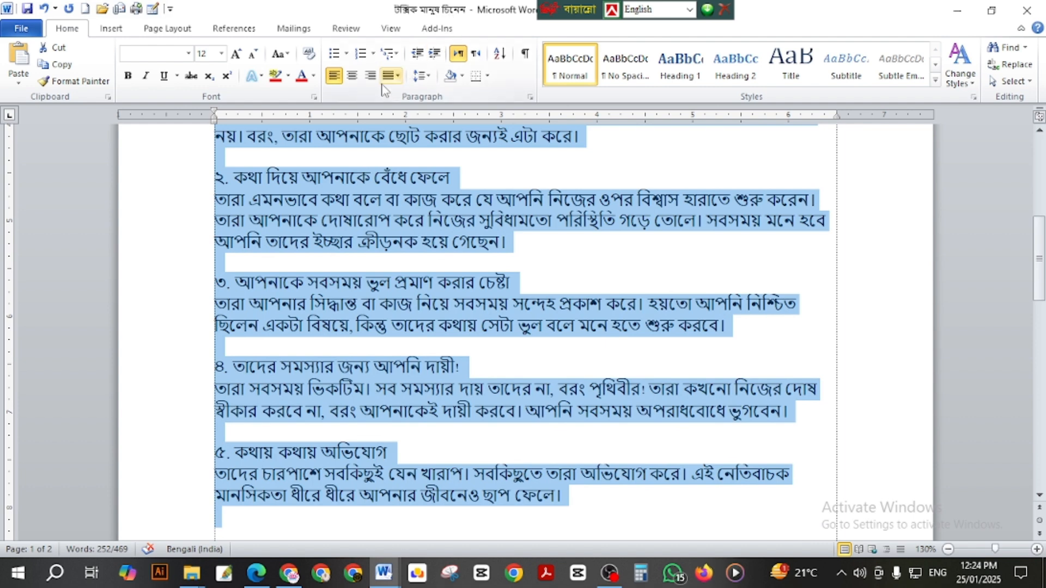
# Justify the selected text, up to the end of section ৫, with the standard Justify option.
pyautogui.click(398, 76)
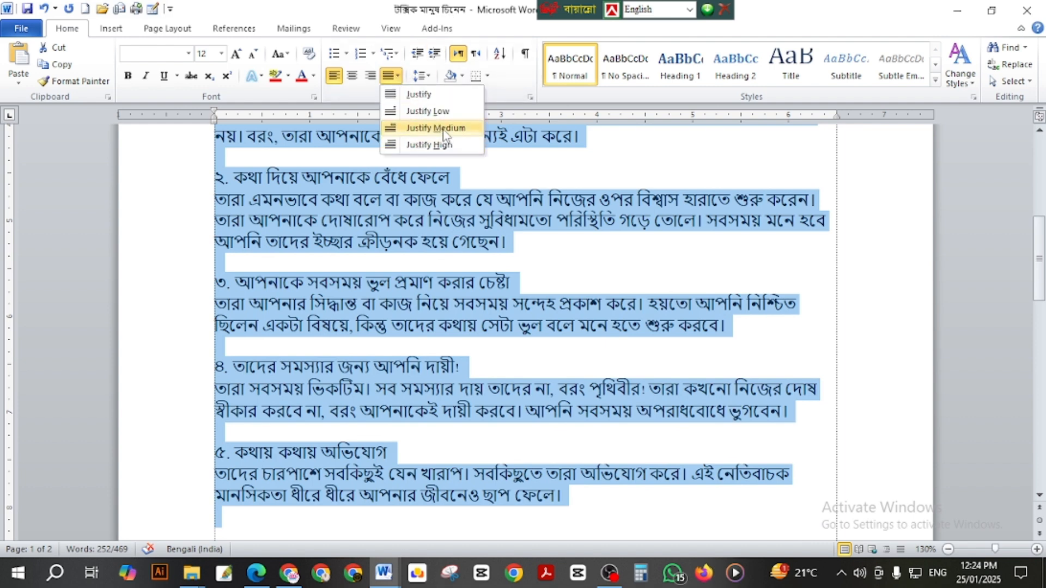
pyautogui.click(452, 99)
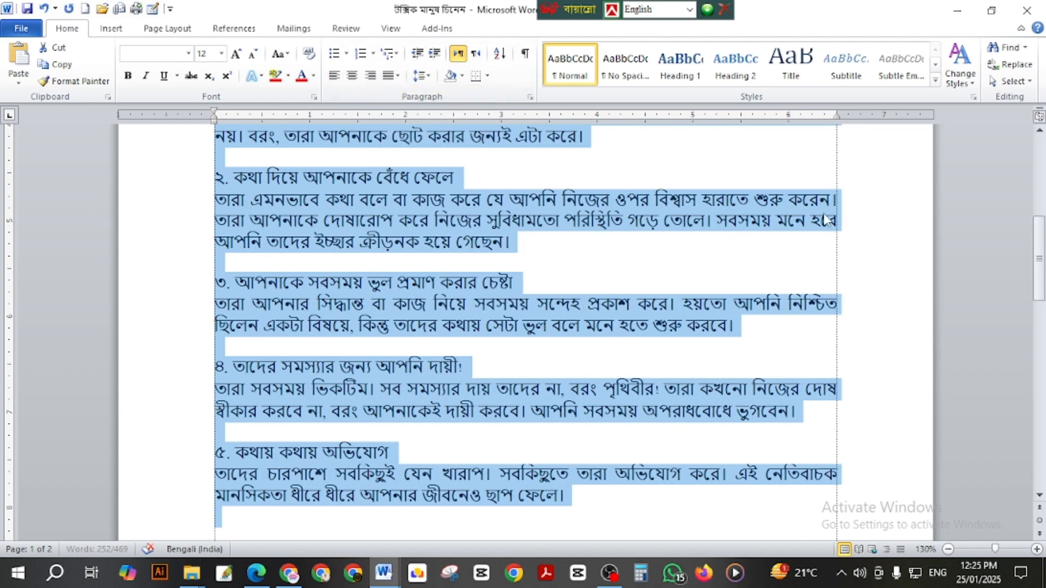
pyautogui.scroll(3, 827, 200)
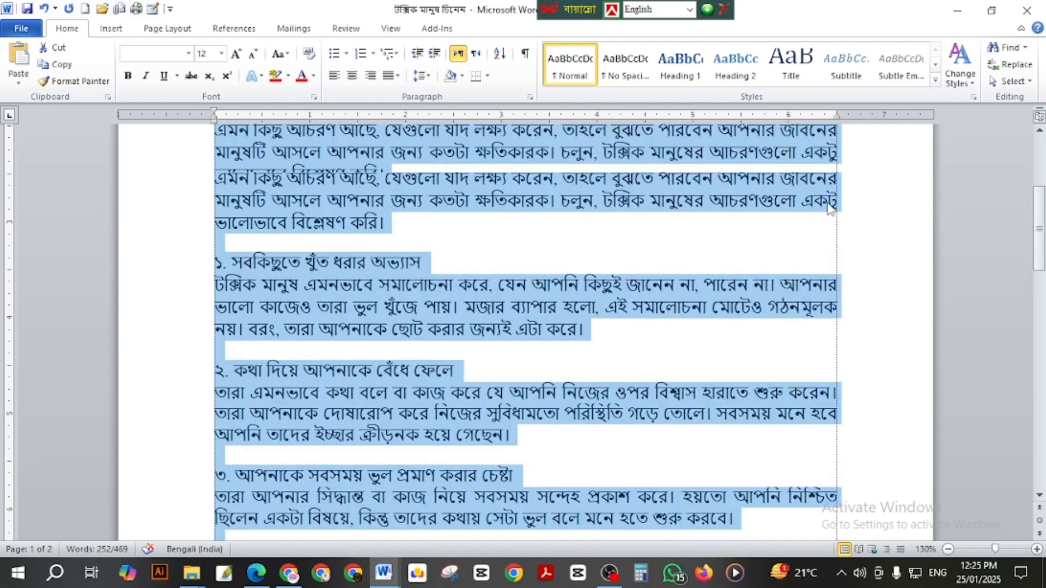
# Return the selected text to left alignment, then apply Justify Low to it.
pyautogui.click(334, 76)
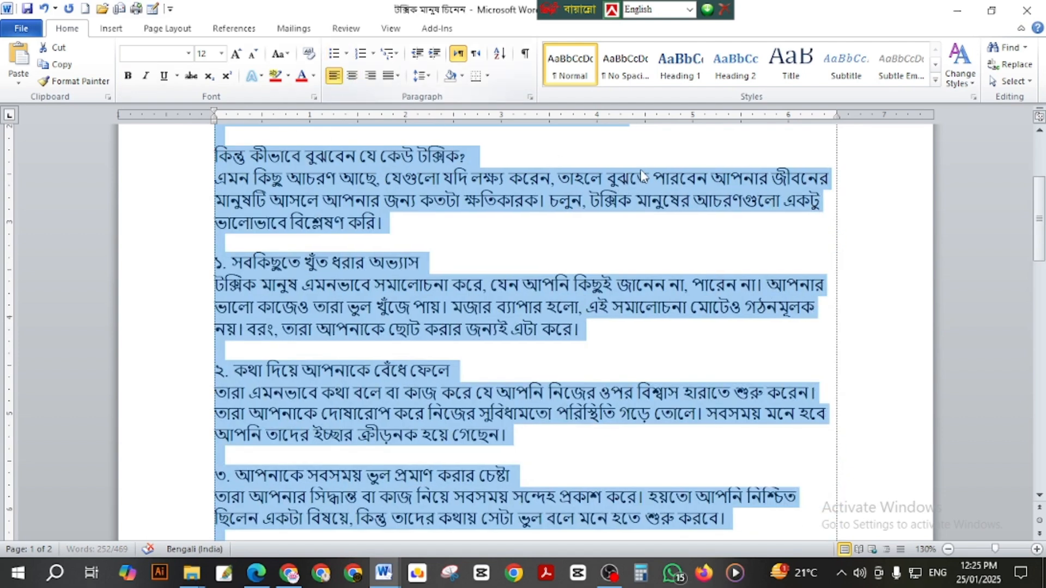
pyautogui.click(398, 75)
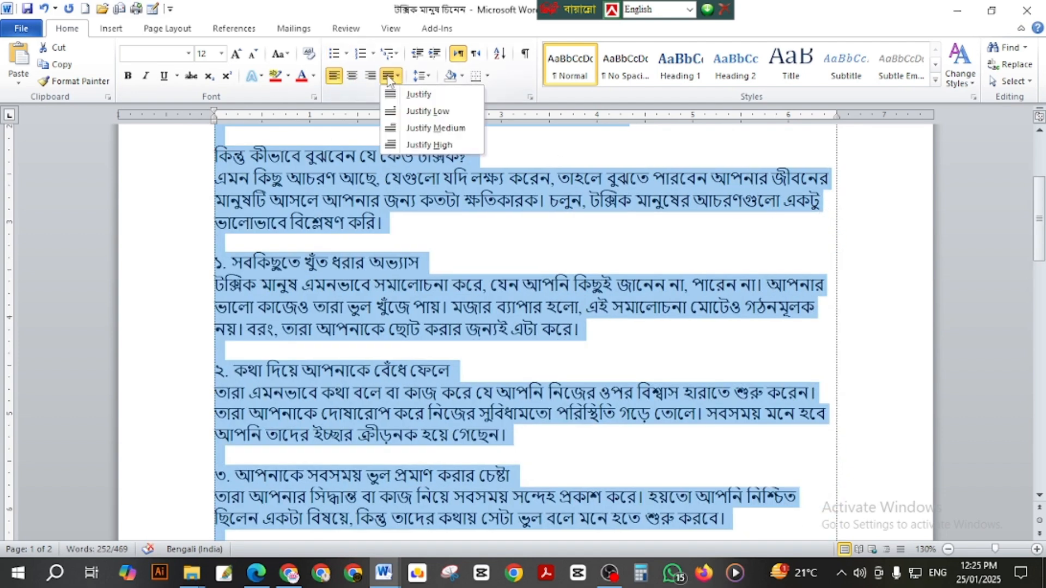
pyautogui.click(425, 109)
pyautogui.click(591, 345)
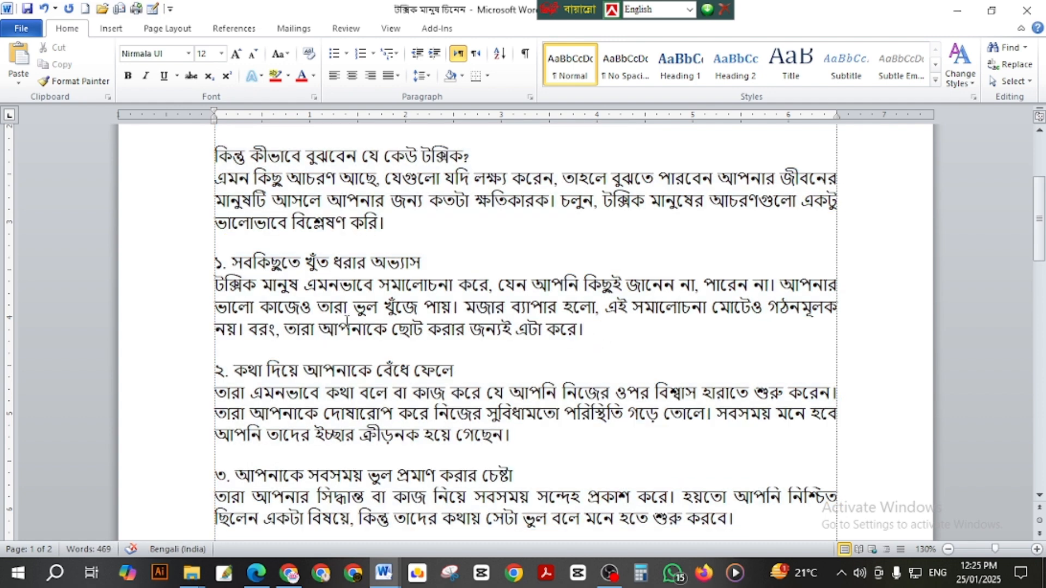
# Enlarge the whole document's text, bringing the body to 22 points, and left-align everything.
pyautogui.hotkey('ctrl', 'a')
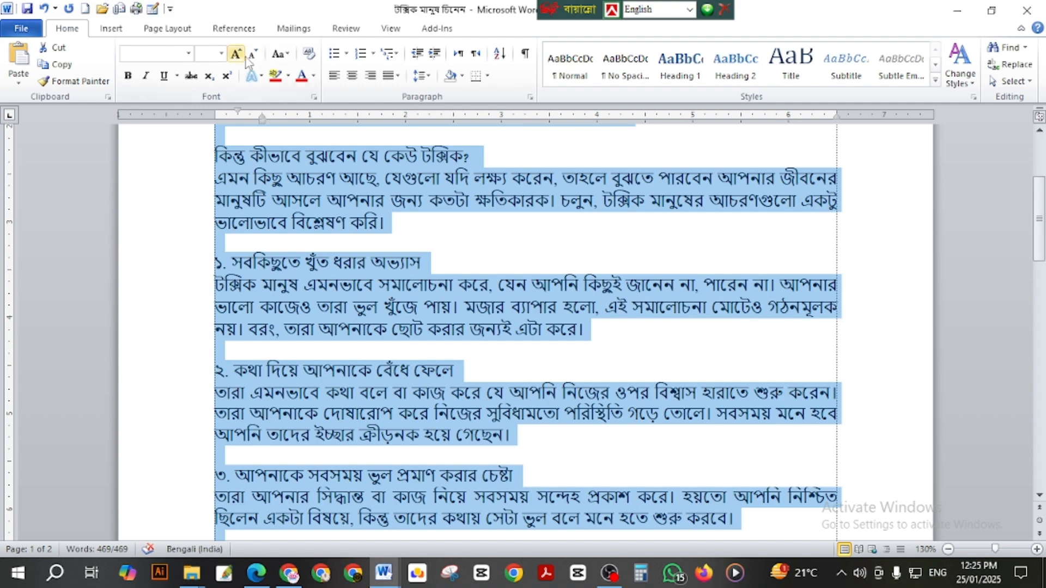
pyautogui.click(238, 54)
pyautogui.click(238, 54)
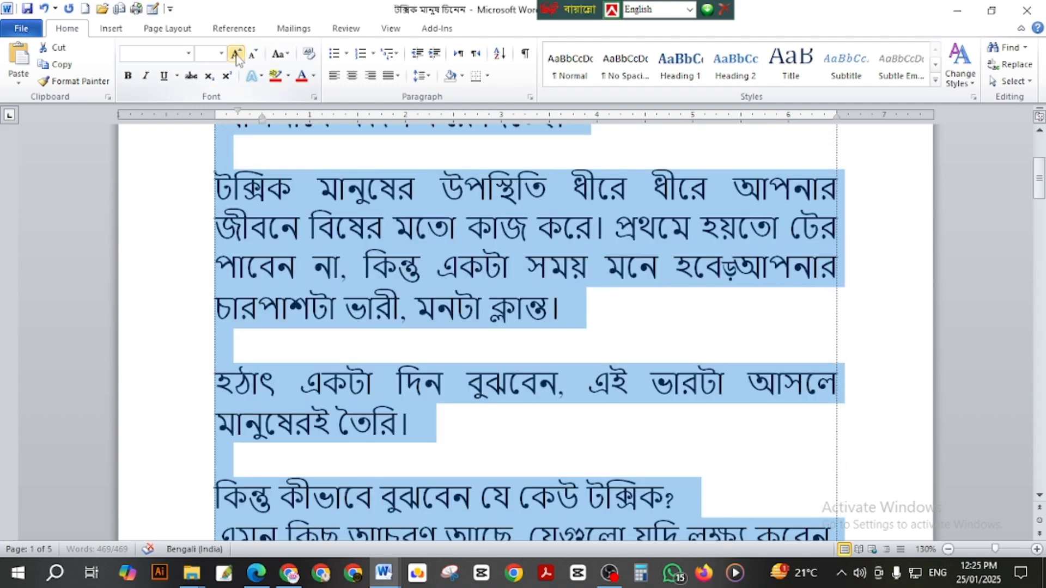
pyautogui.click(334, 75)
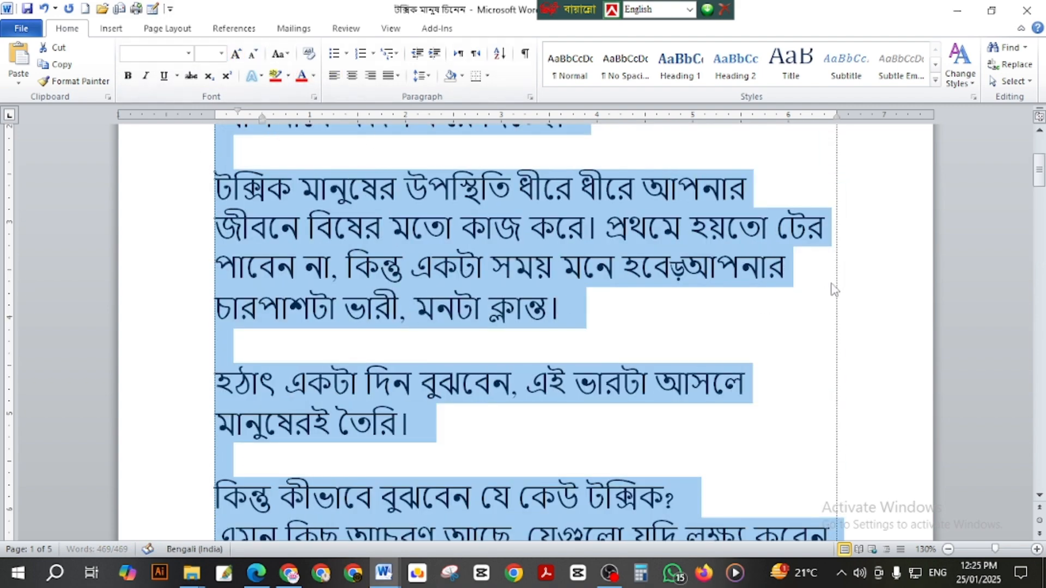
pyautogui.scroll(3, 689, 271)
pyautogui.scroll(-4, 696, 289)
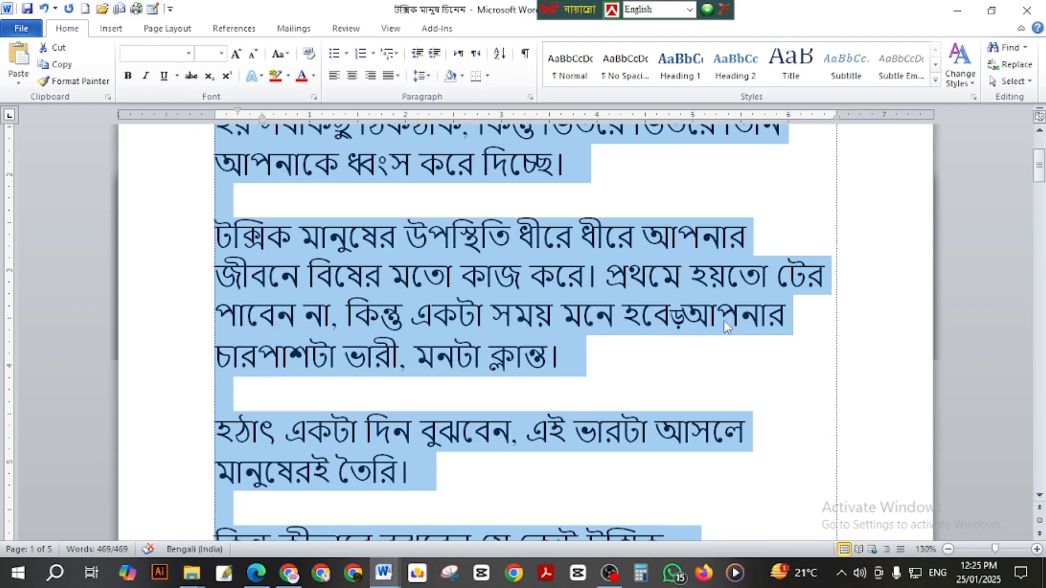
pyautogui.scroll(2, 696, 289)
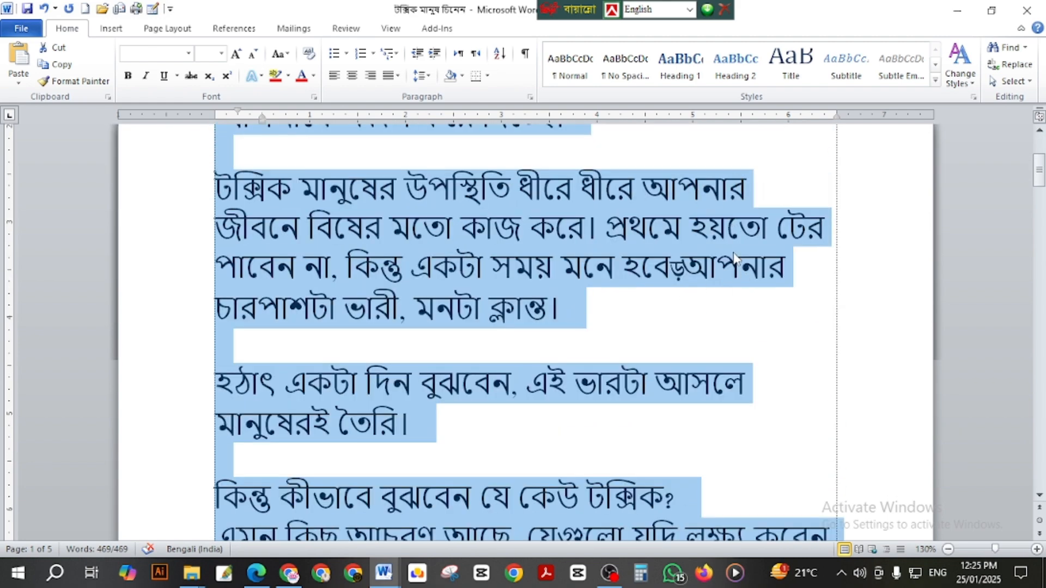
# Justify the whole document and review the alignment down to its closing lines.
pyautogui.click(397, 76)
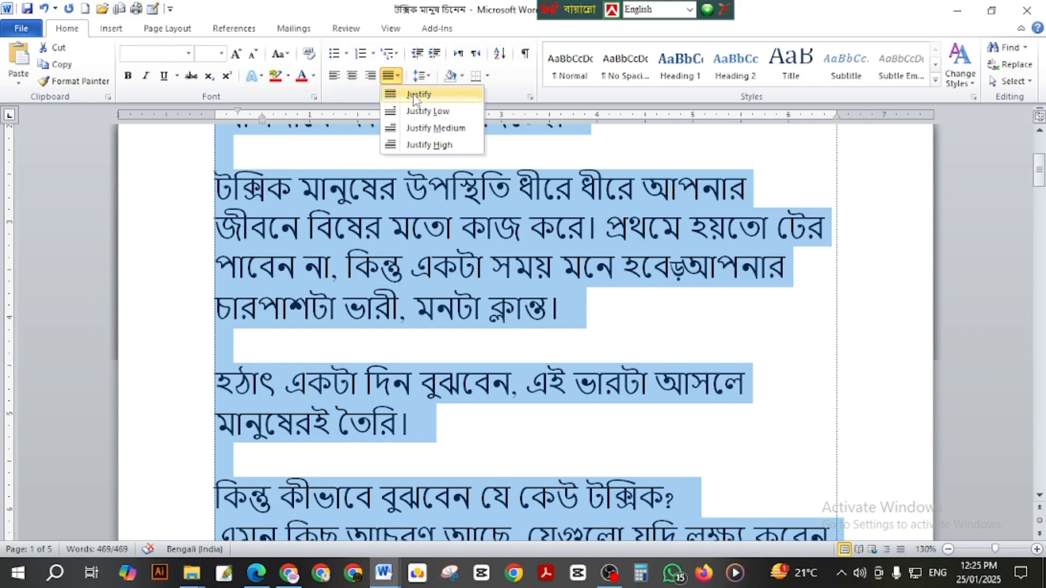
pyautogui.click(417, 94)
pyautogui.scroll(-4, 839, 334)
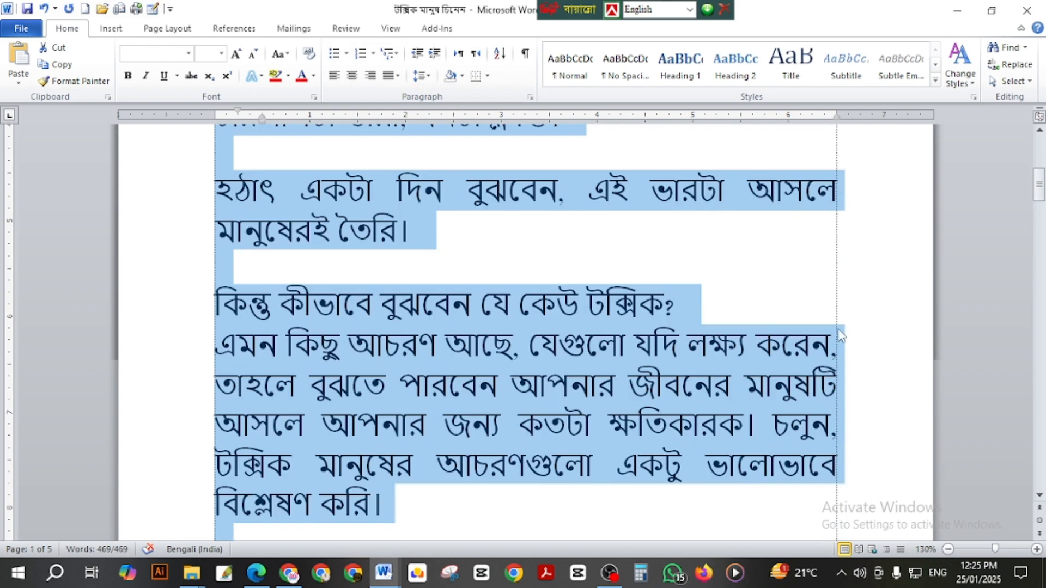
pyautogui.scroll(-1, 839, 335)
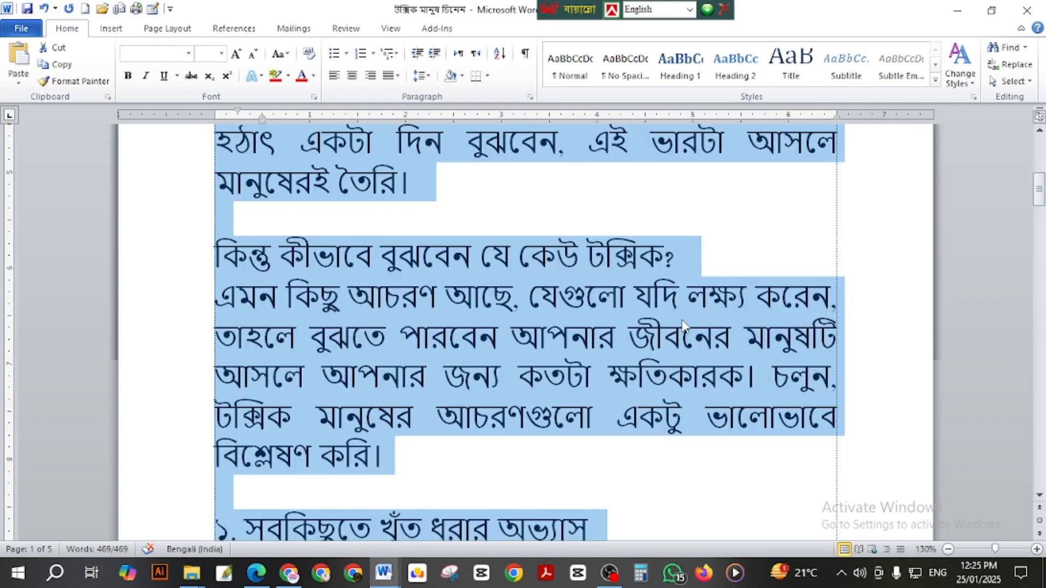
pyautogui.scroll(-12, 674, 321)
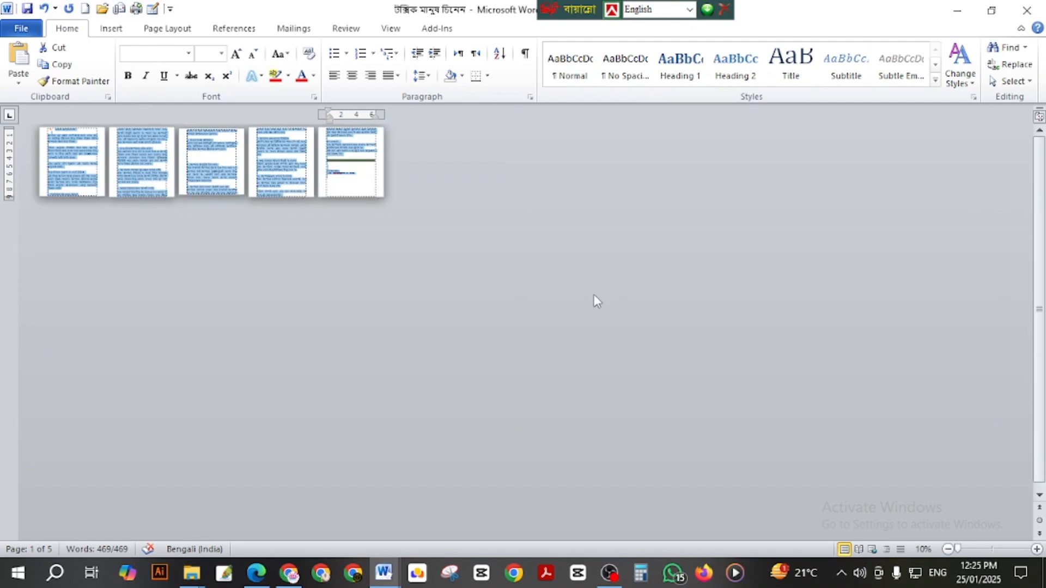
pyautogui.scroll(9, 317, 219)
pyautogui.scroll(6, 510, 288)
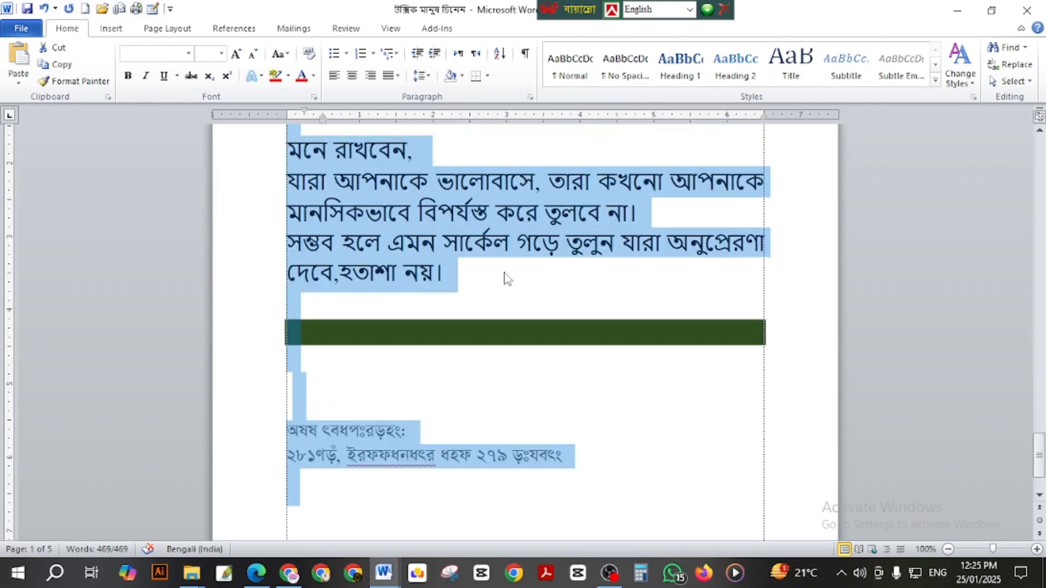
# Set the whole document back to left alignment and check the line ends up to section ৮.
pyautogui.click(333, 75)
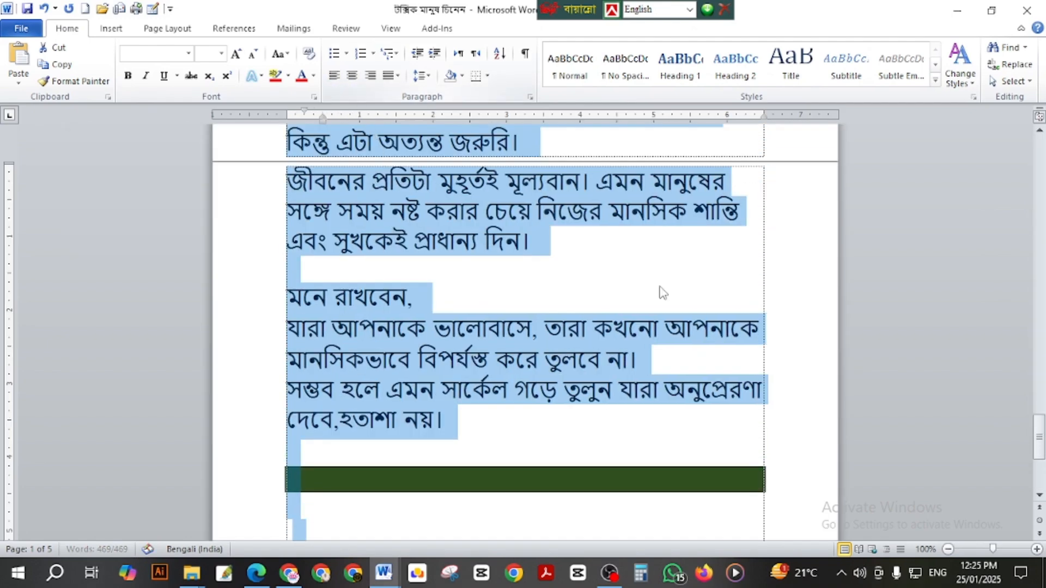
pyautogui.scroll(4, 708, 245)
pyautogui.scroll(6, 708, 245)
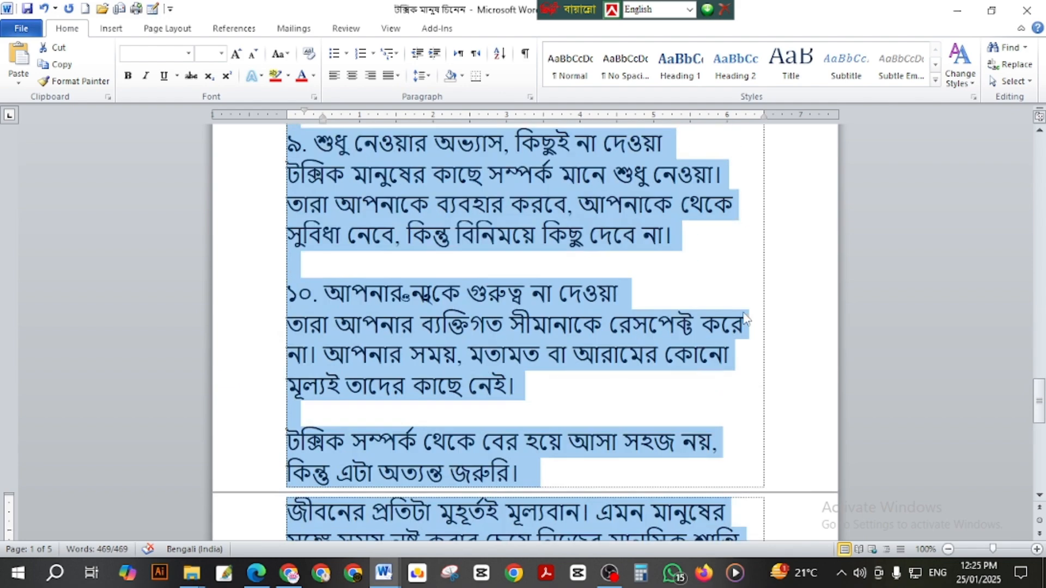
pyautogui.scroll(1, 689, 257)
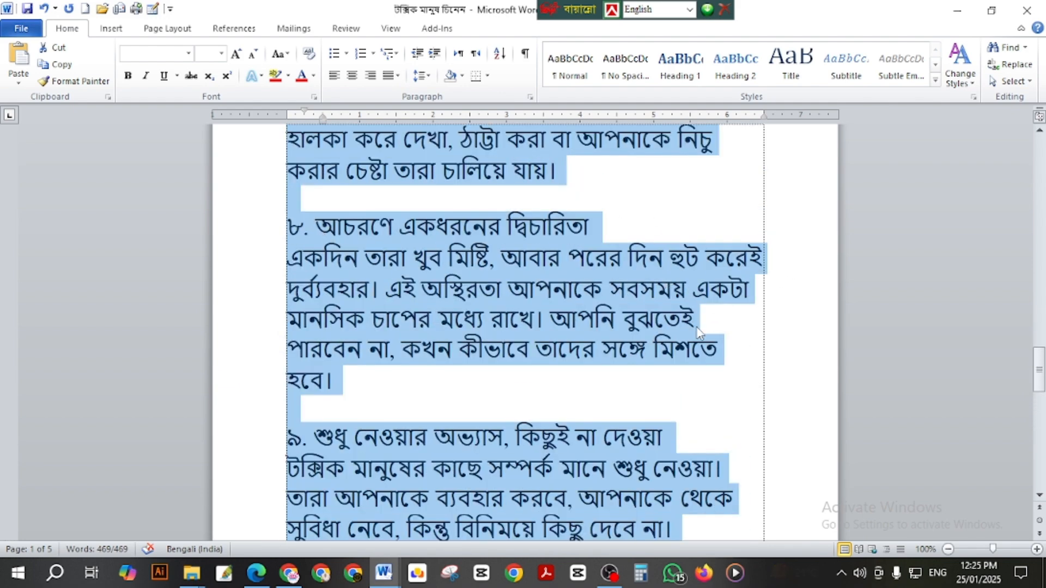
# Justify only section ৮, আচরণে একধরনের দ্বিচারিতা, including its heading and paragraph.
pyautogui.click(495, 371)
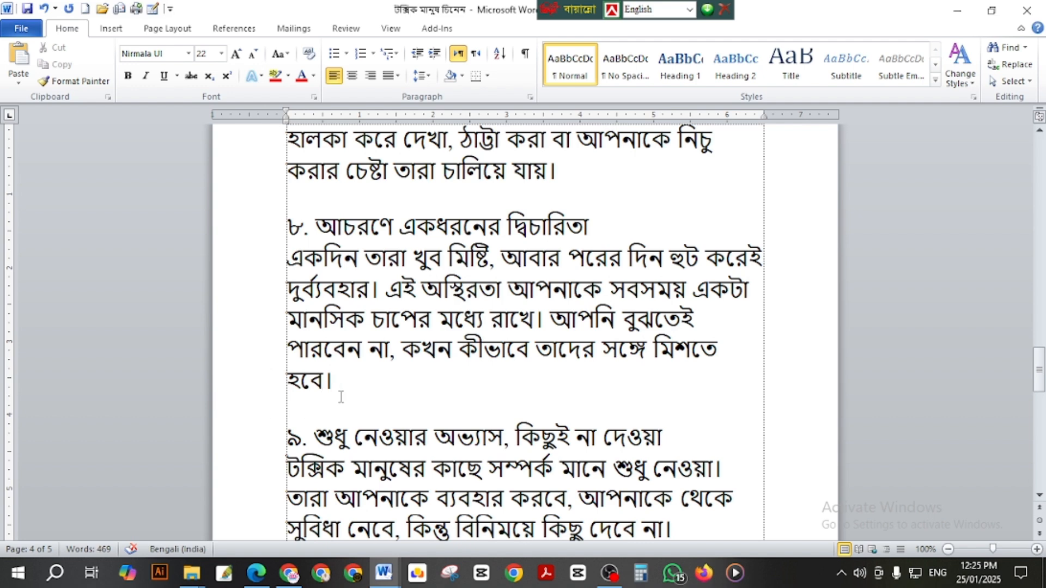
pyautogui.moveTo(340, 382); pyautogui.dragTo(287, 226)
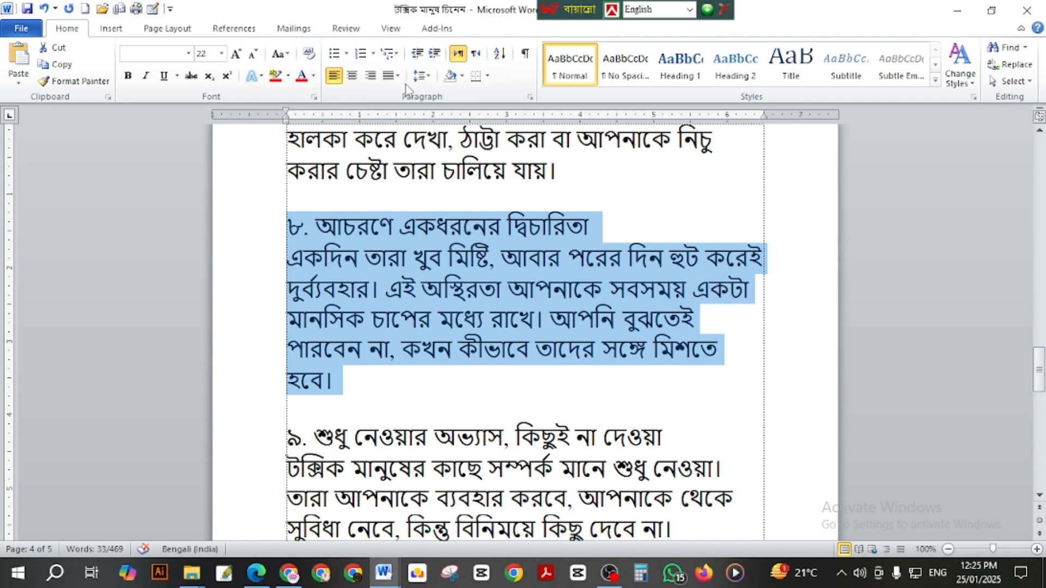
pyautogui.click(388, 76)
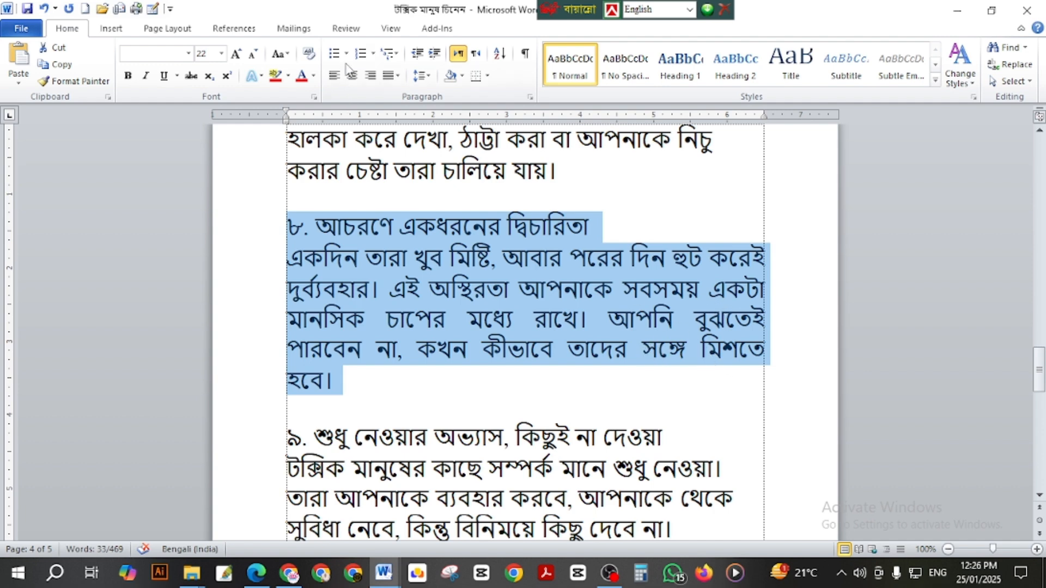
# Try centre and left alignment on section ৮, then justify it again.
pyautogui.click(397, 76)
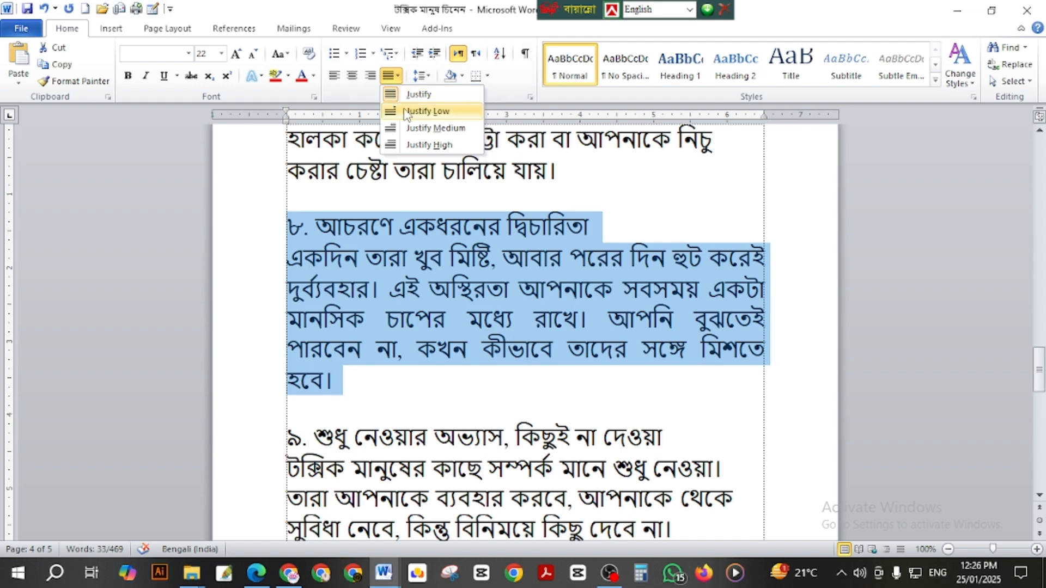
pyautogui.click(353, 77)
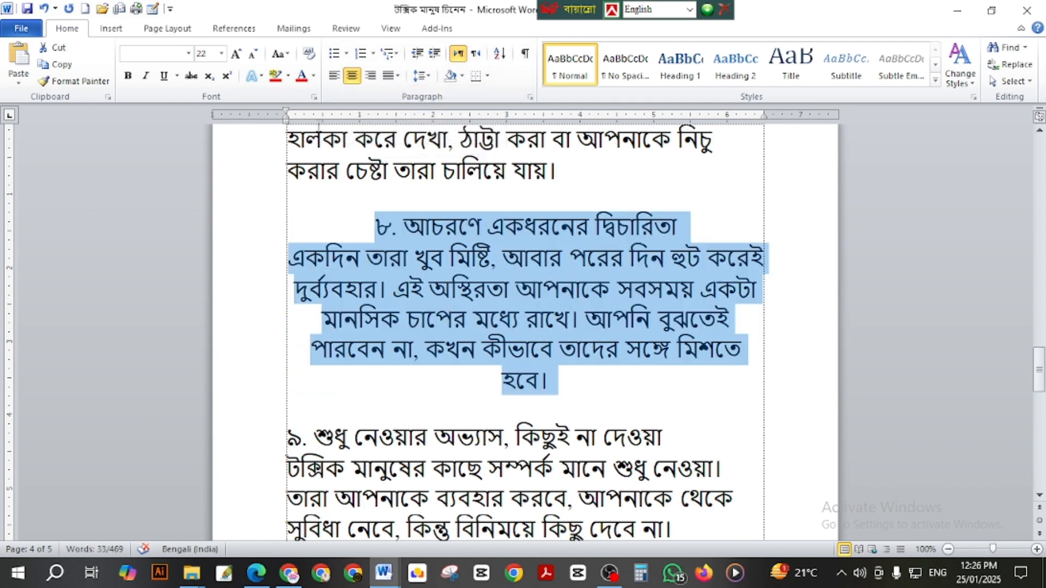
pyautogui.click(333, 76)
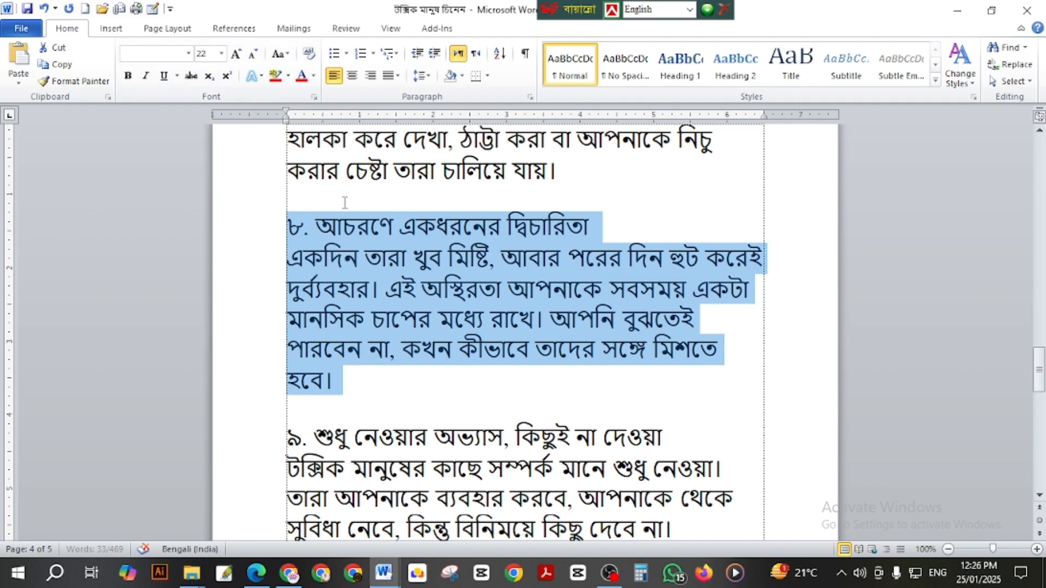
pyautogui.click(397, 76)
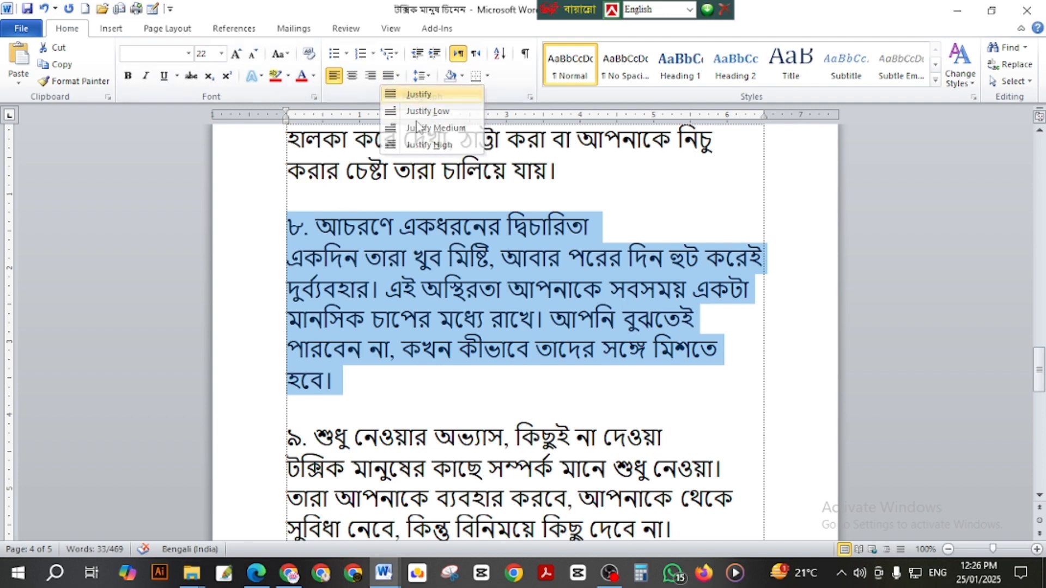
pyautogui.click(417, 127)
pyautogui.click(544, 286)
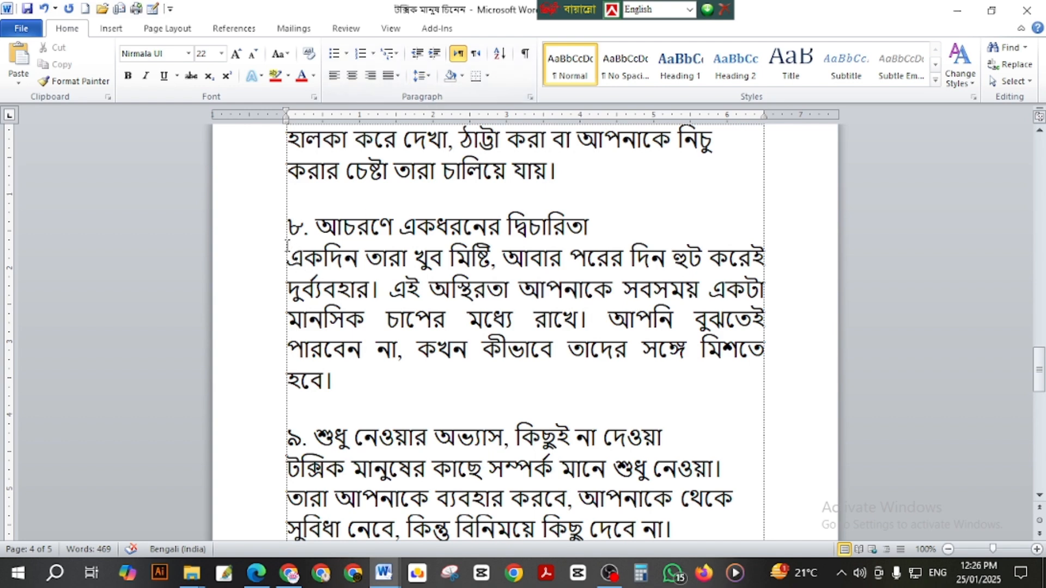
# Set the line spacing of section ৮, heading and paragraph, to 3.0 and look over the widened lines.
pyautogui.moveTo(284, 227); pyautogui.dragTo(349, 382)
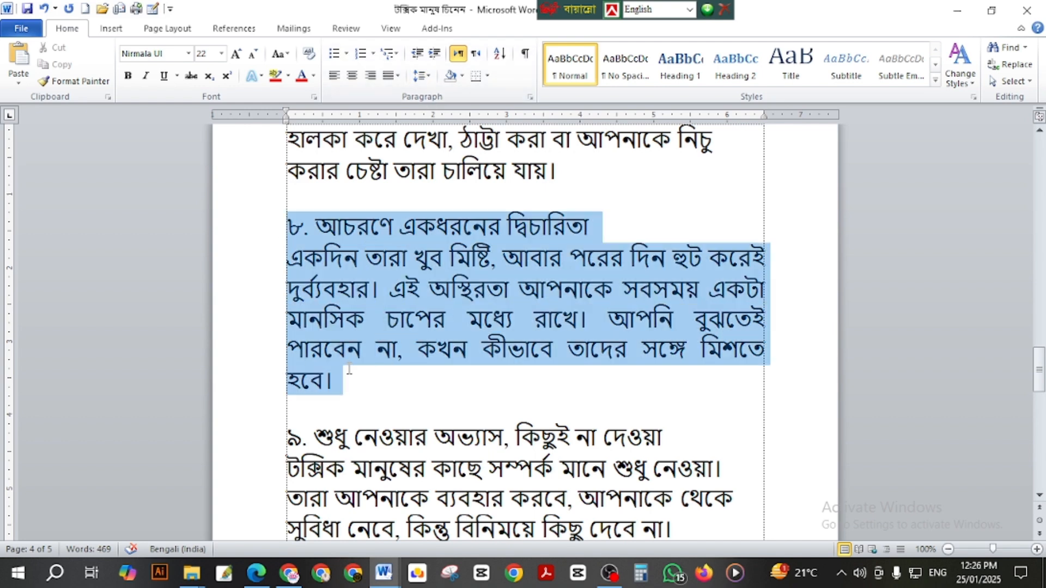
pyautogui.click(423, 76)
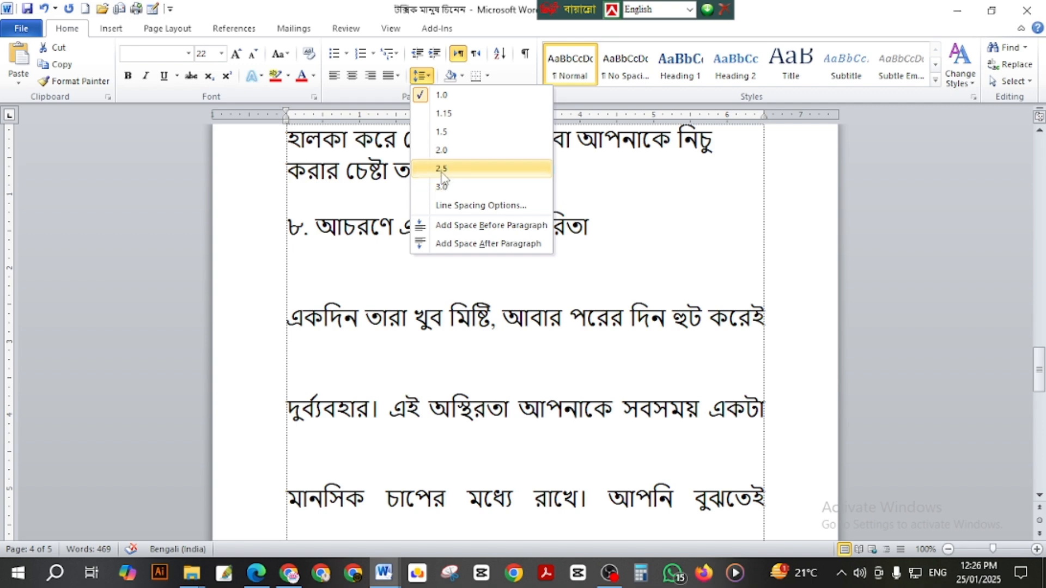
pyautogui.click(442, 186)
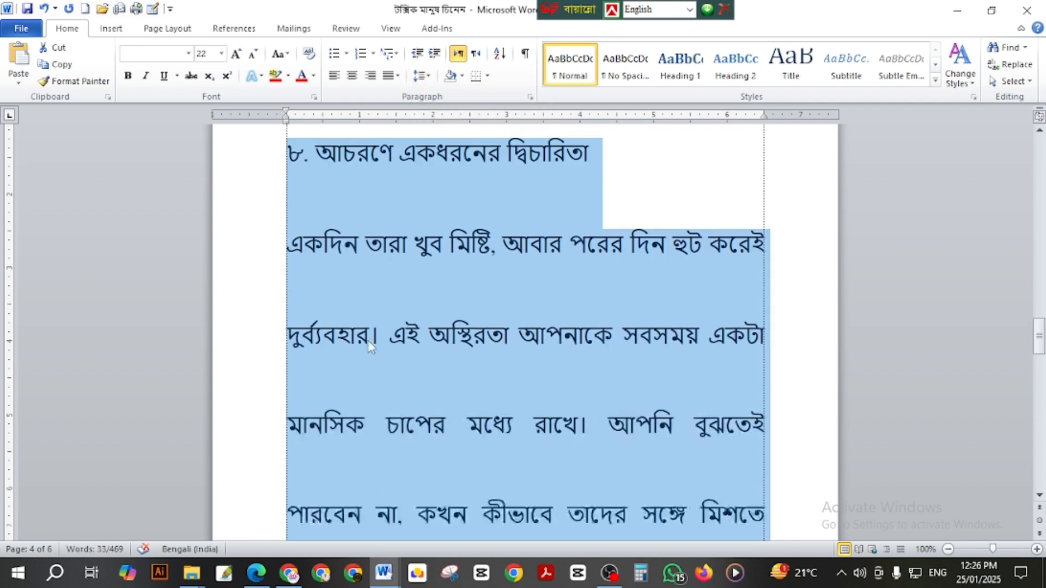
pyautogui.scroll(-5, 434, 225)
pyautogui.scroll(6, 434, 227)
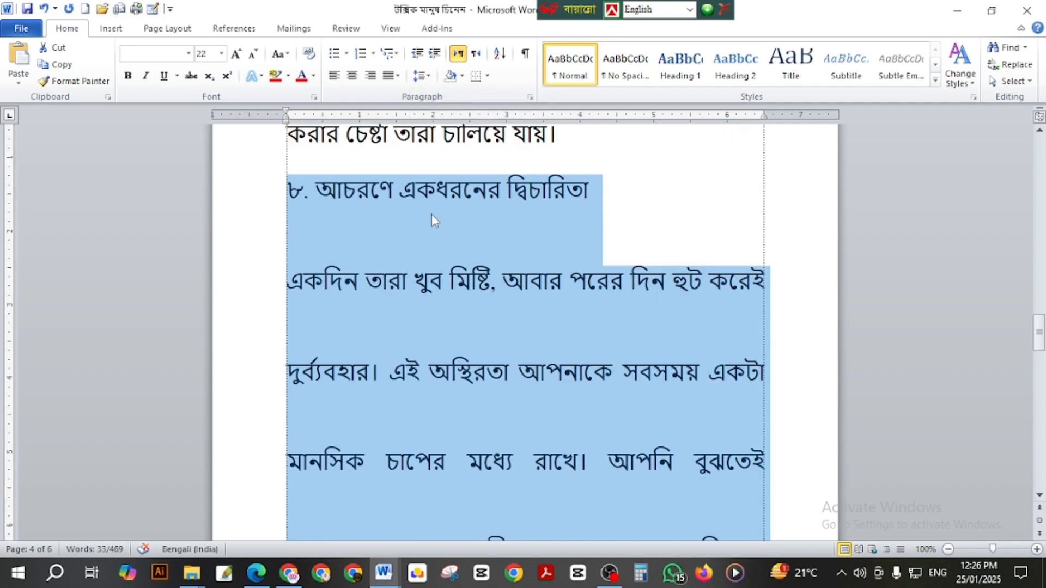
# Return section ৮ to 1.0 line spacing, then set its spacing to 1.15.
pyautogui.click(422, 76)
pyautogui.click(442, 93)
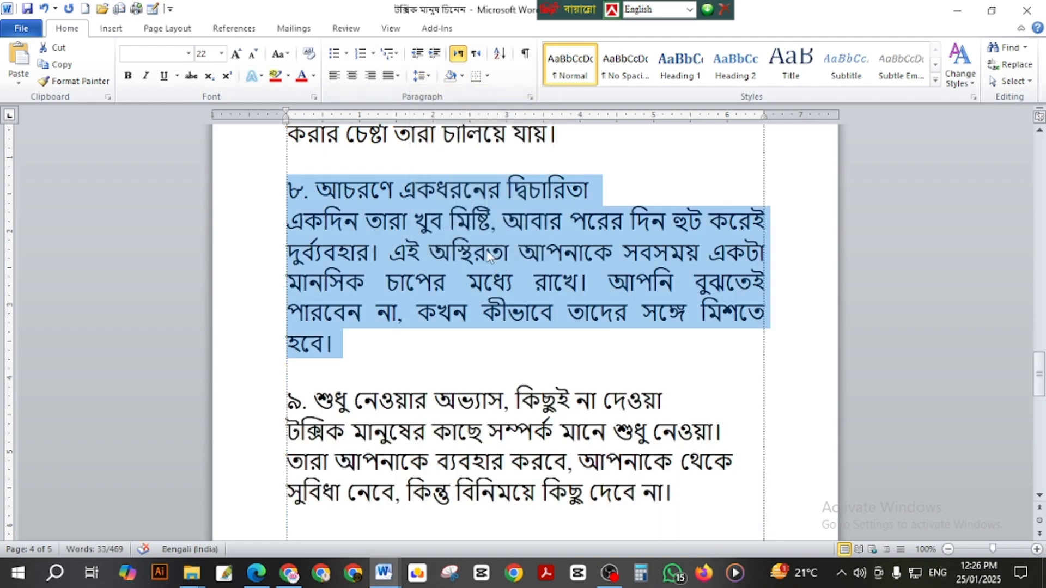
pyautogui.click(421, 76)
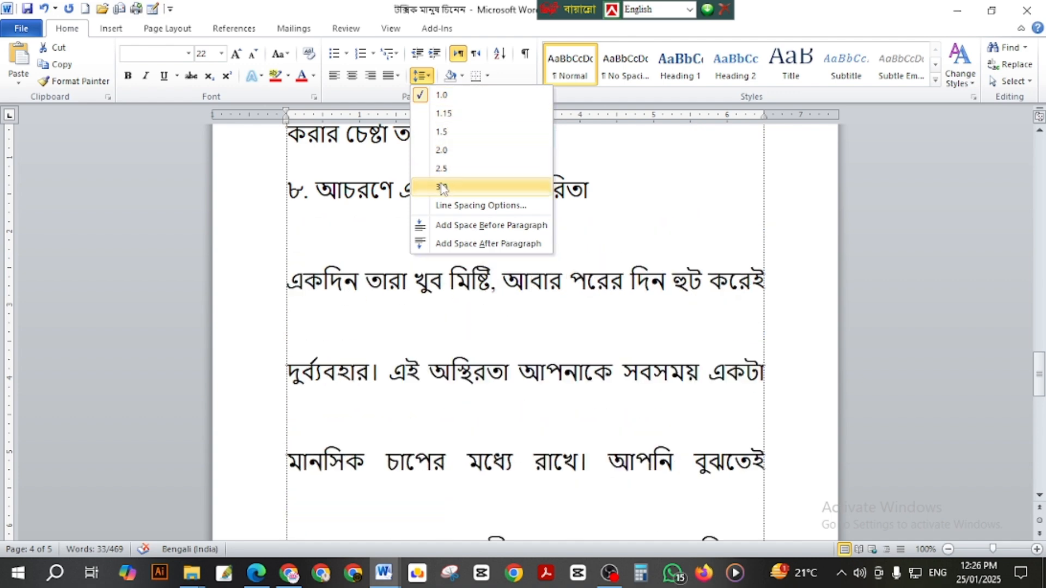
pyautogui.click(444, 113)
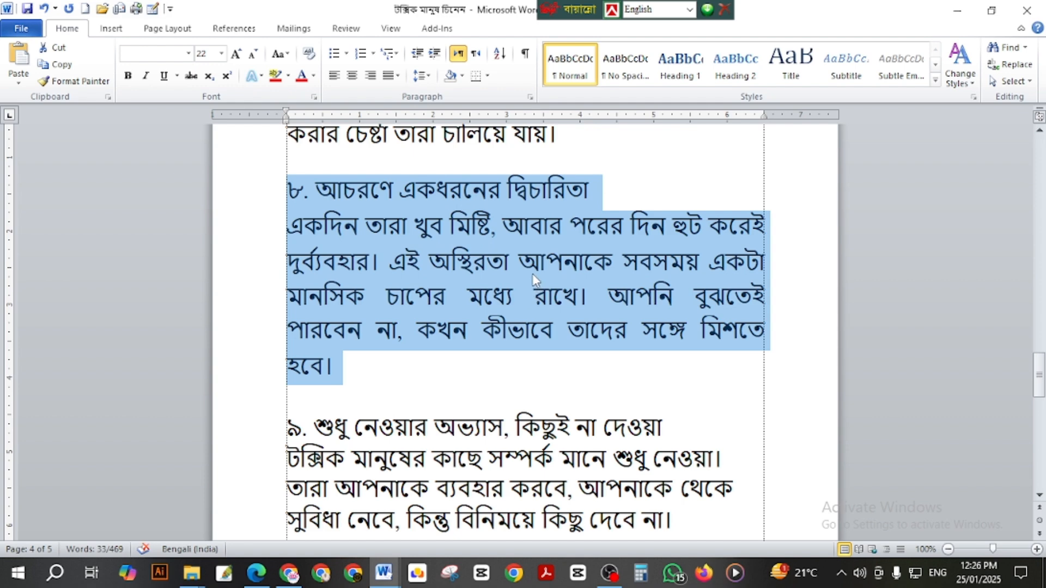
pyautogui.click(451, 261)
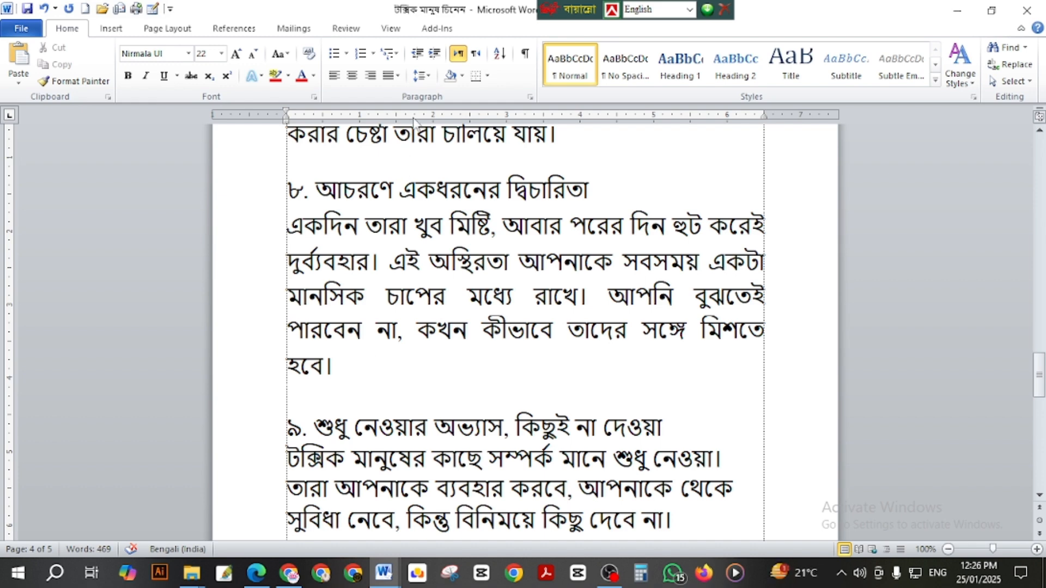
# Shade section ৯, including its heading and paragraph, with the standard red colour.
pyautogui.click(462, 76)
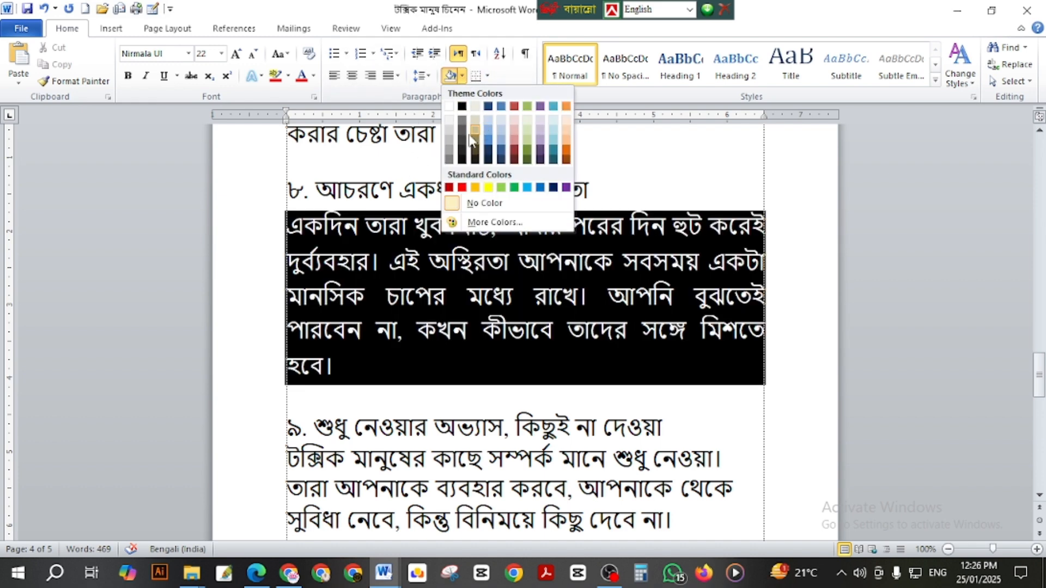
pyautogui.click(393, 435)
pyautogui.scroll(-2, 308, 353)
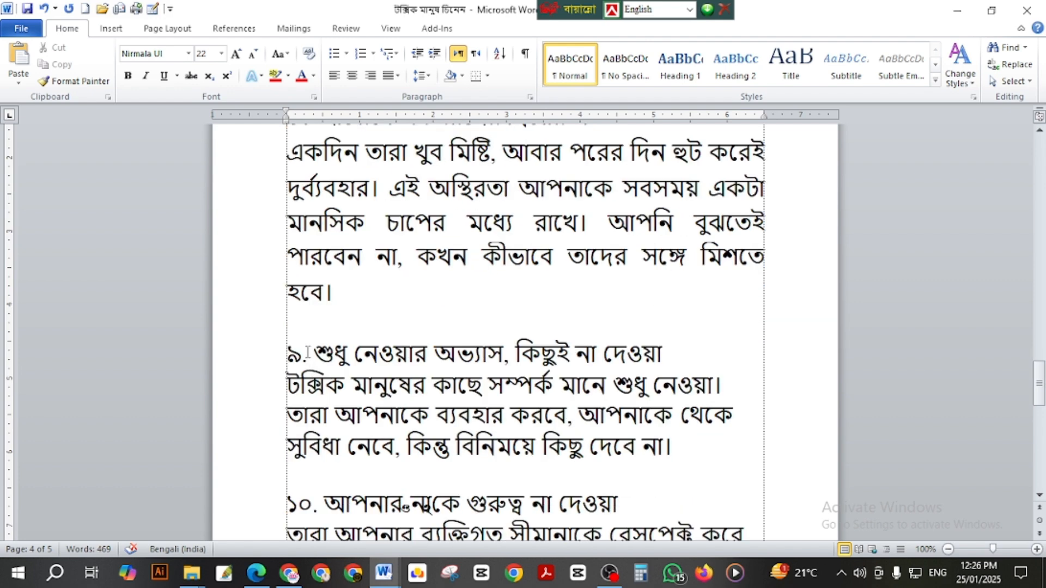
pyautogui.moveTo(303, 357); pyautogui.dragTo(680, 447)
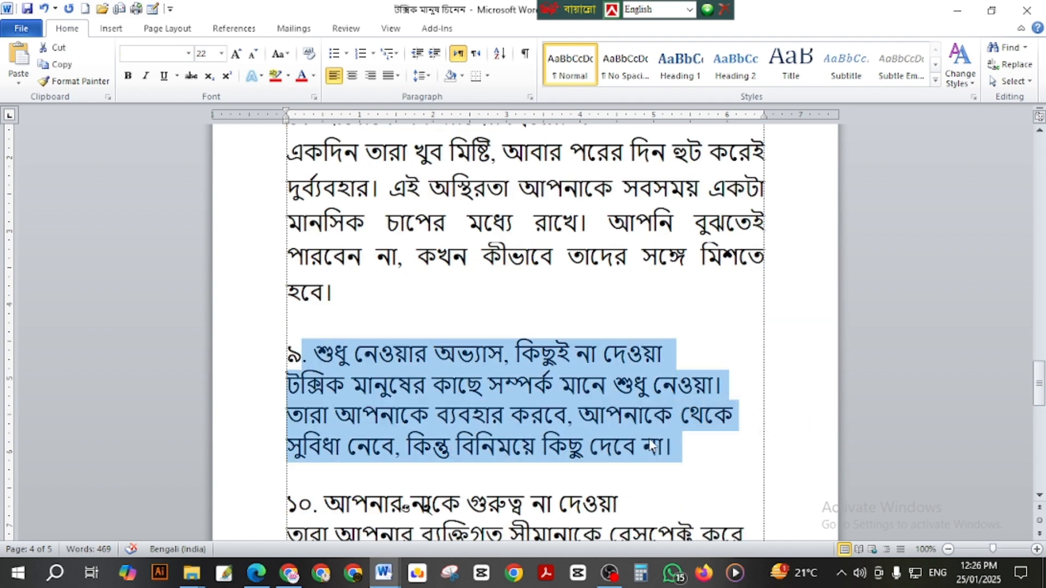
pyautogui.click(462, 77)
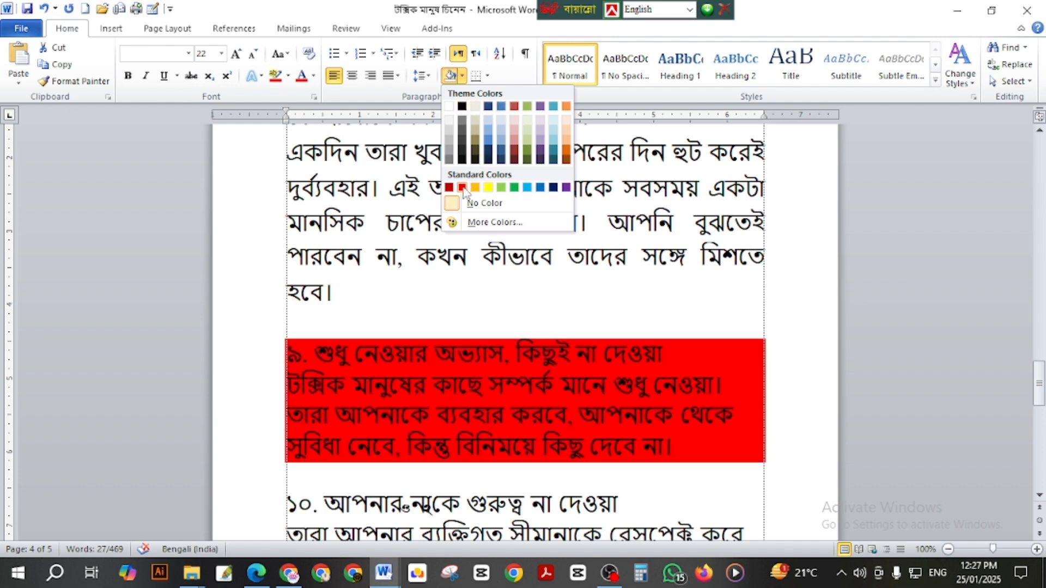
pyautogui.click(462, 187)
pyautogui.click(427, 353)
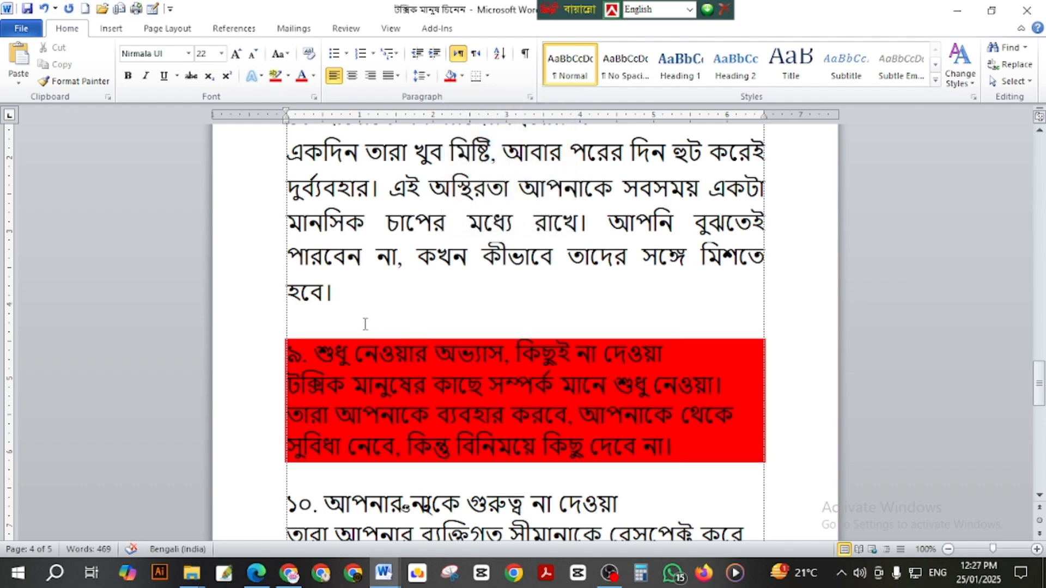
# Shade the paragraph under the section ৮ heading with standard yellow.
pyautogui.moveTo(353, 307)
pyautogui.mouseDown()
pyautogui.moveTo(306, 250)
pyautogui.moveTo(289, 148)
pyautogui.mouseUp()
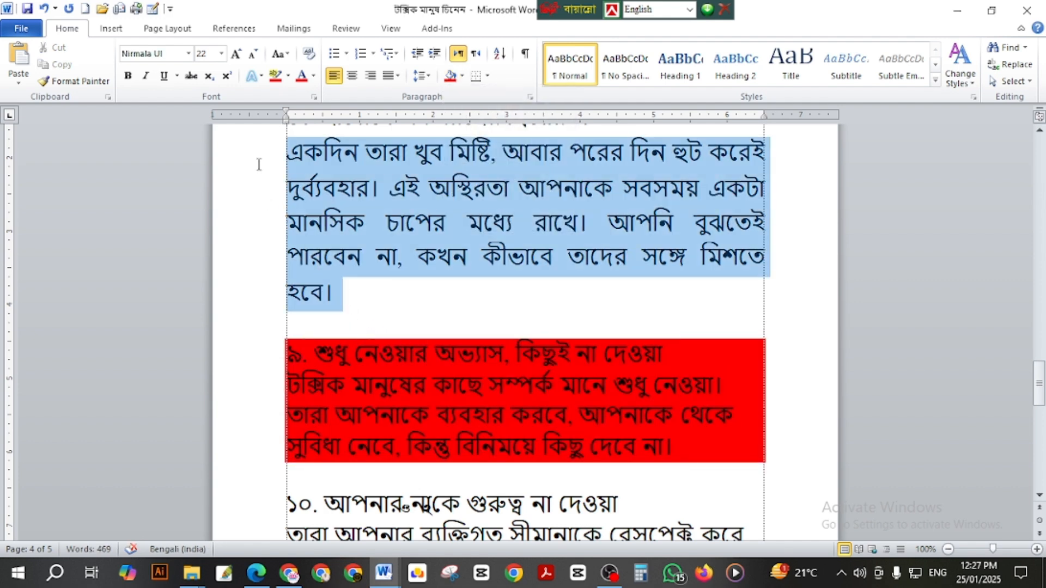
pyautogui.click(462, 76)
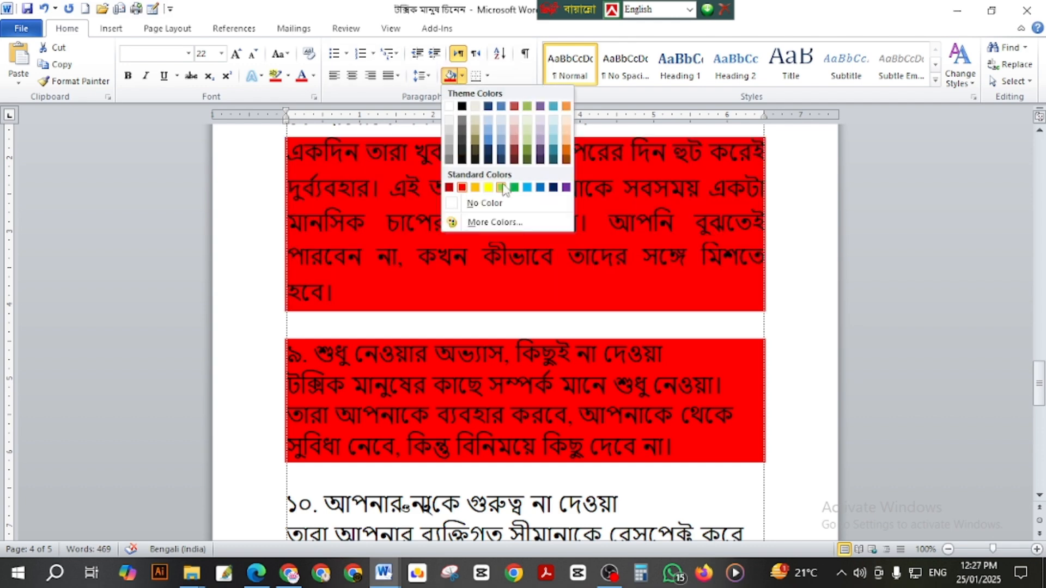
pyautogui.click(488, 188)
pyautogui.scroll(1, 496, 297)
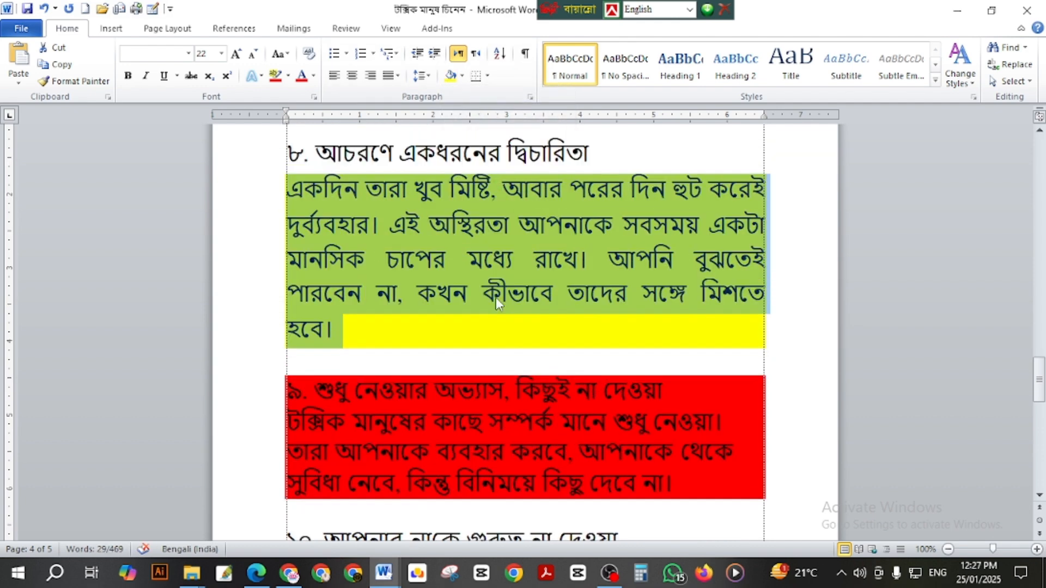
pyautogui.click(507, 300)
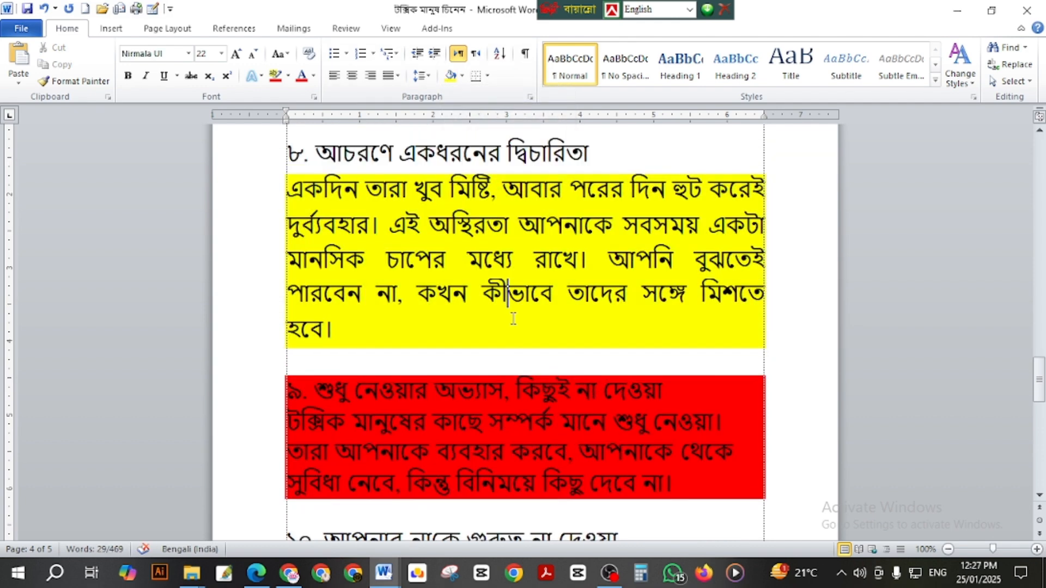
# Apply All Borders to the red-shaded section ৯, covering its heading and paragraph.
pyautogui.click(488, 77)
pyautogui.click(371, 311)
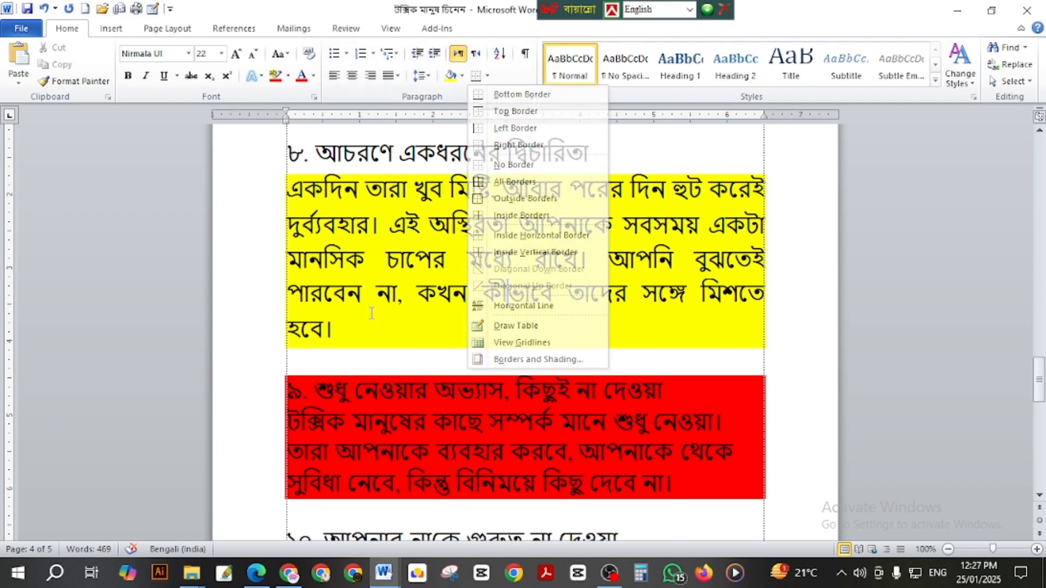
pyautogui.scroll(-2, 262, 307)
pyautogui.moveTo(292, 312)
pyautogui.mouseDown()
pyautogui.moveTo(344, 348)
pyautogui.moveTo(675, 409)
pyautogui.mouseUp()
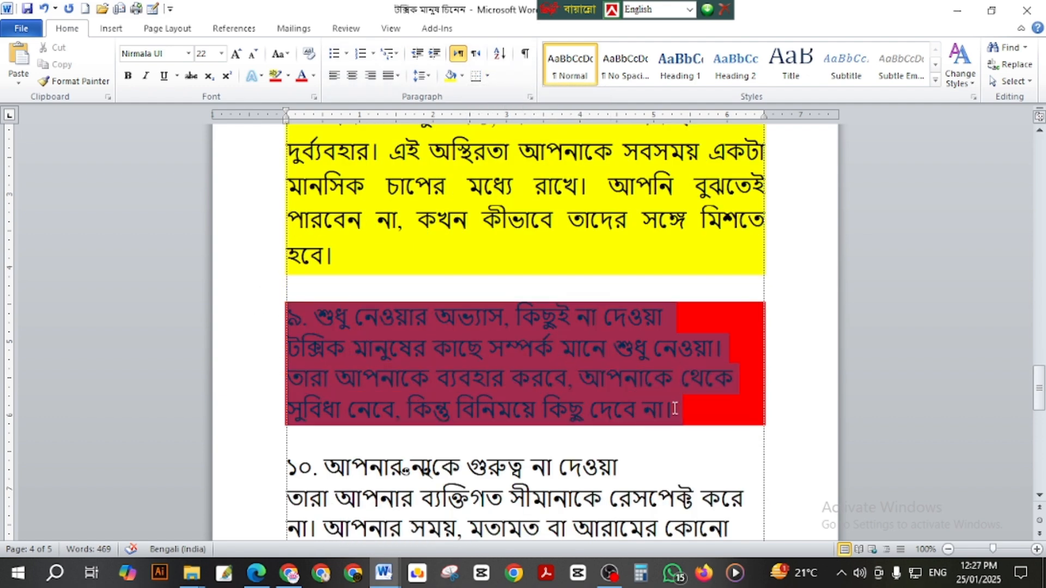
pyautogui.click(488, 78)
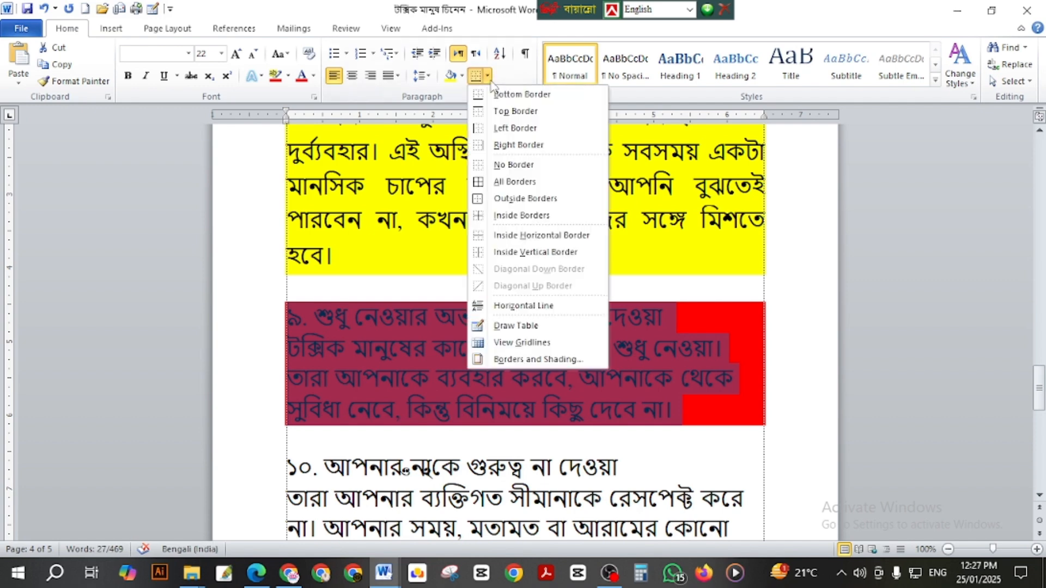
pyautogui.click(512, 182)
pyautogui.click(384, 406)
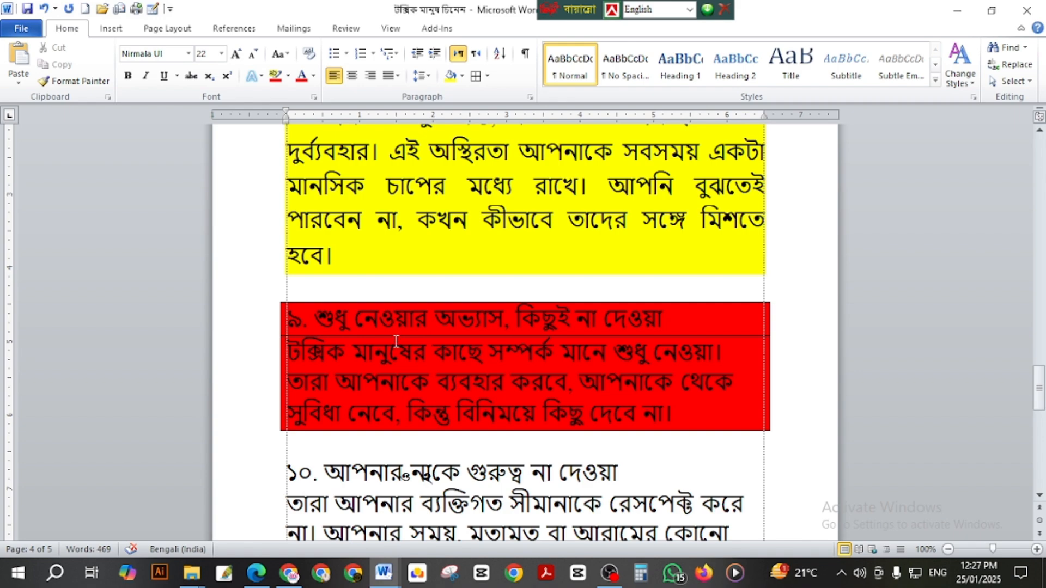
pyautogui.scroll(-4, 396, 341)
pyautogui.scroll(2, 389, 299)
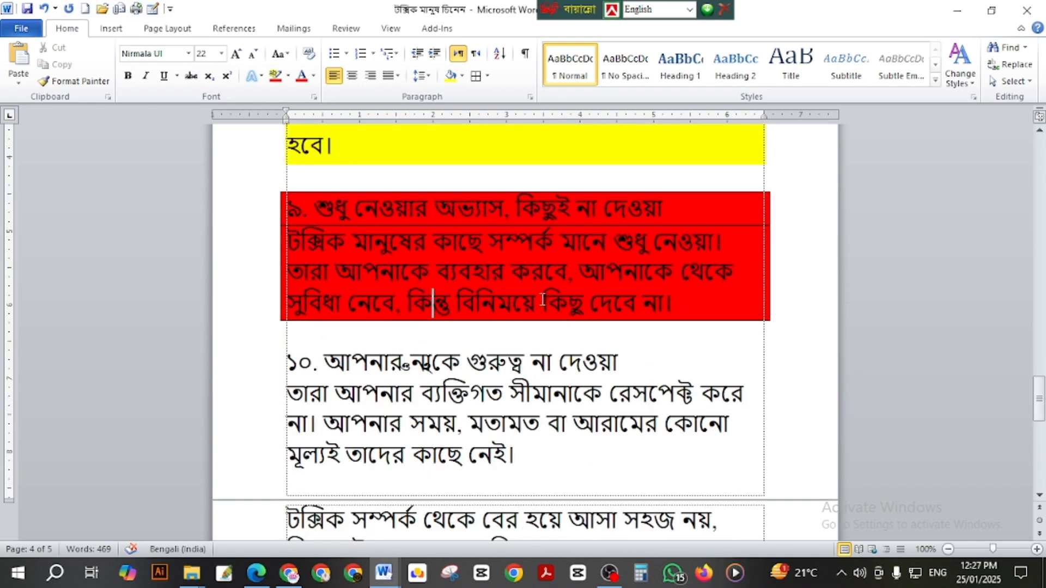
pyautogui.moveTo(677, 305); pyautogui.dragTo(366, 193)
pyautogui.scroll(-2, 180, 210)
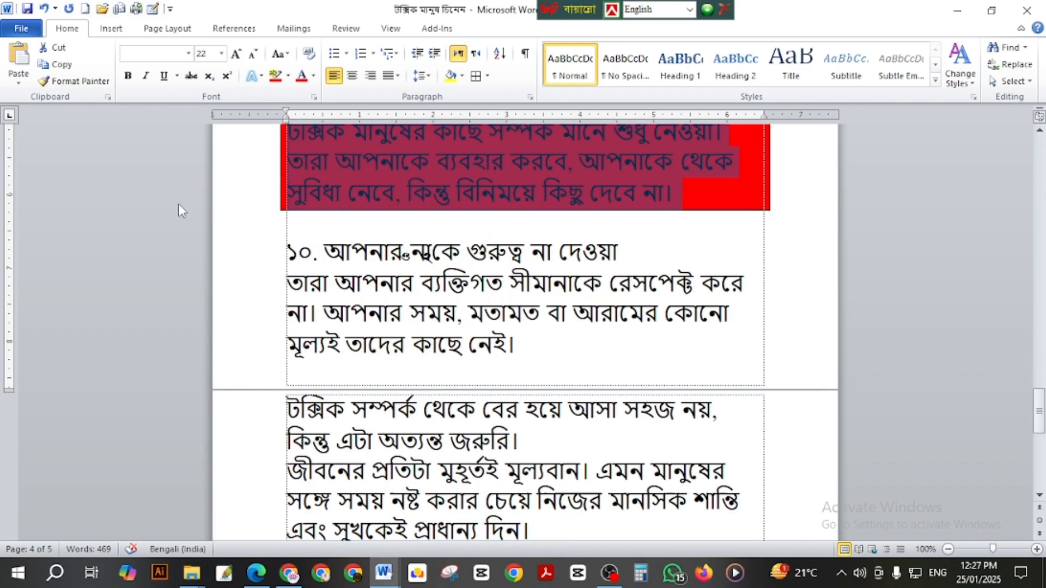
pyautogui.click(86, 9)
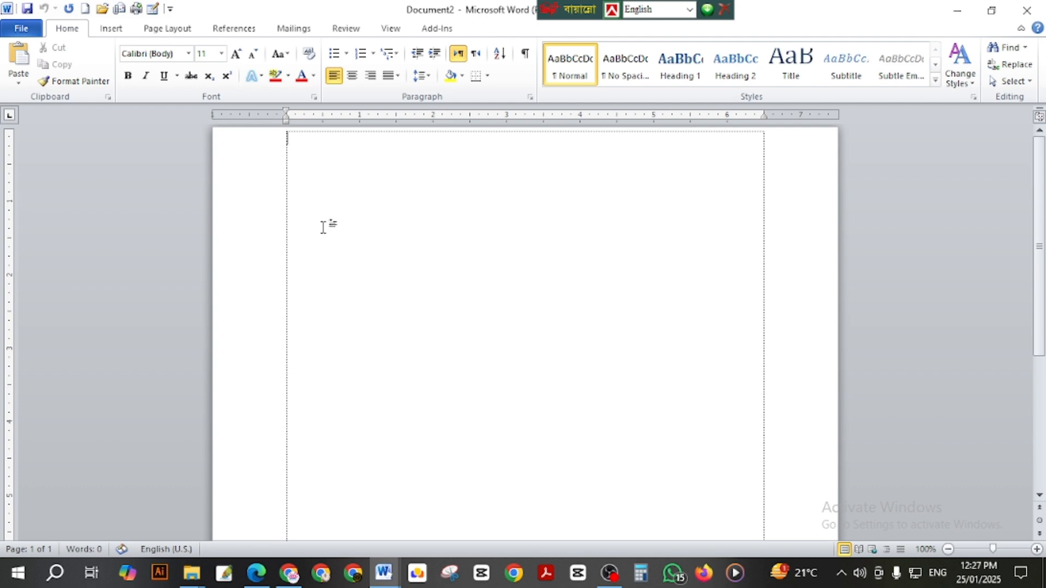
pyautogui.write('5555555 ')
pyautogui.write('6')
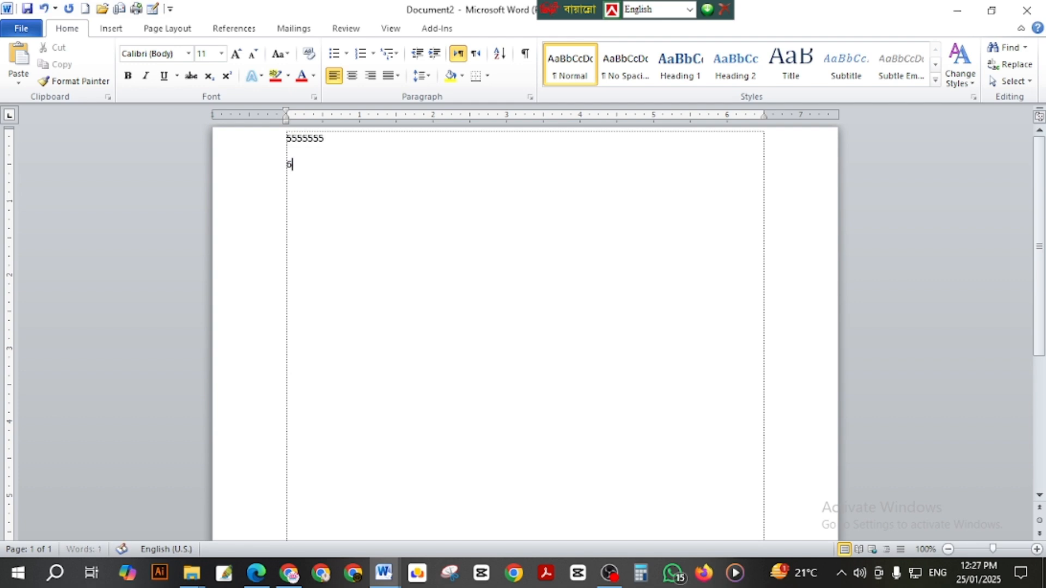
pyautogui.write('666666666666 ')
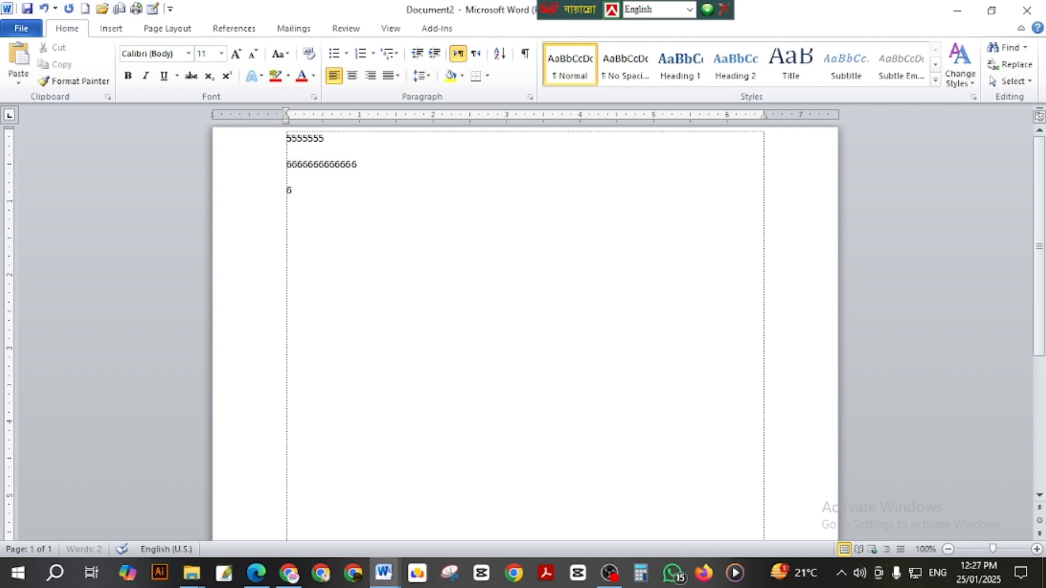
pyautogui.write('666666666666 ')
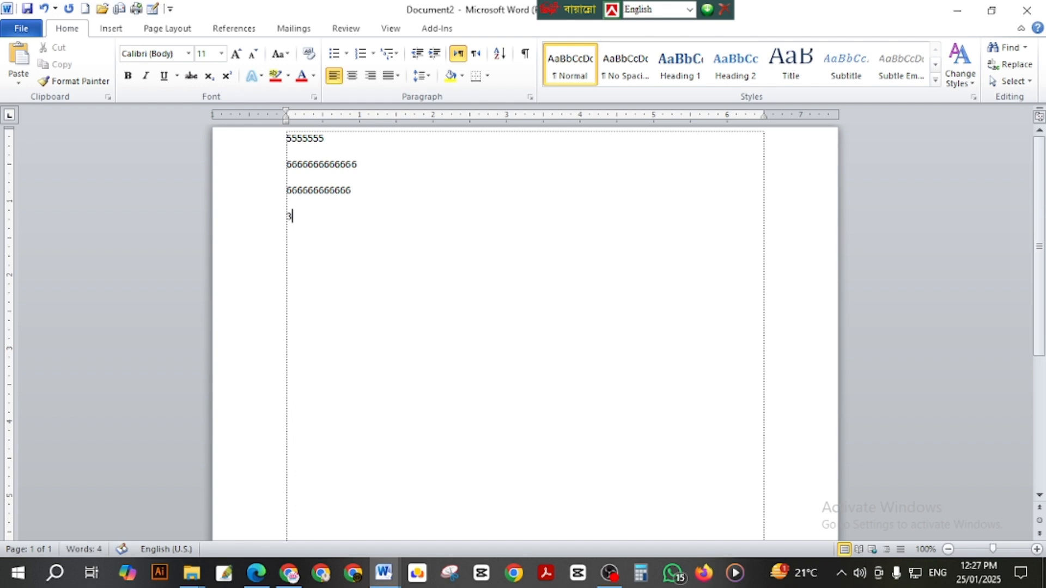
pyautogui.write('33333')
# Enlarge the text of all four number lines to 22 pt.
pyautogui.moveTo(329, 262); pyautogui.dragTo(188, 137)
pyautogui.scroll(4, 217, 177)
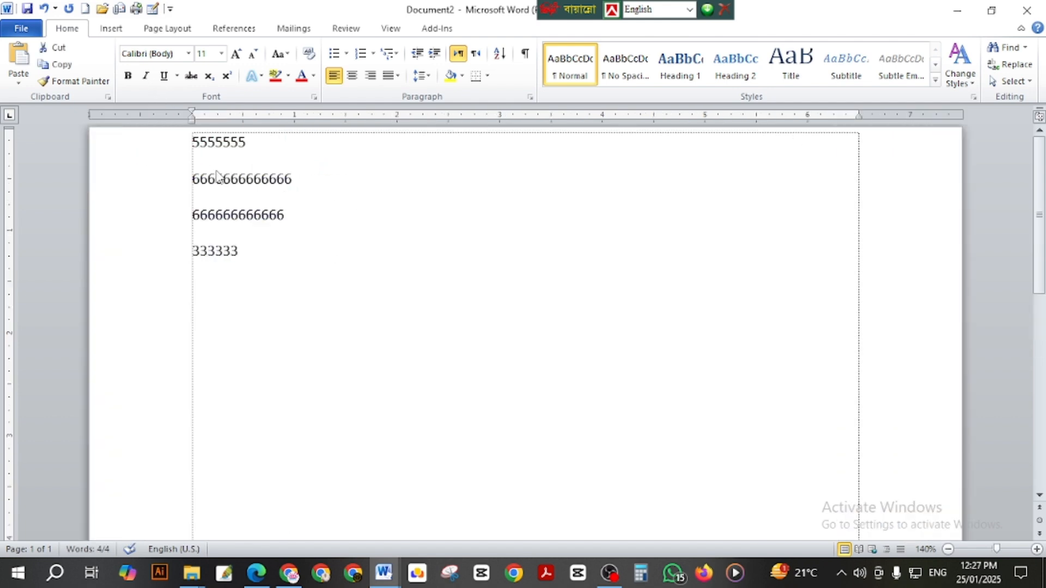
pyautogui.scroll(5, 217, 177)
pyautogui.click(236, 54)
pyautogui.click(236, 53)
pyautogui.click(236, 54)
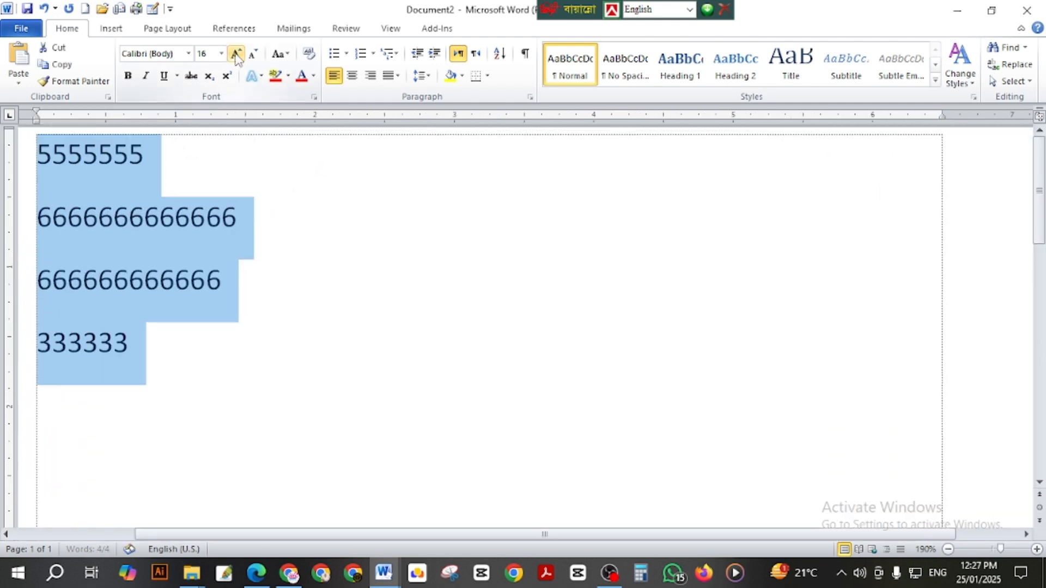
pyautogui.click(236, 54)
pyautogui.click(236, 53)
pyautogui.click(236, 53)
# Apply All Borders to the four number lines.
pyautogui.moveTo(248, 402); pyautogui.dragTo(34, 179)
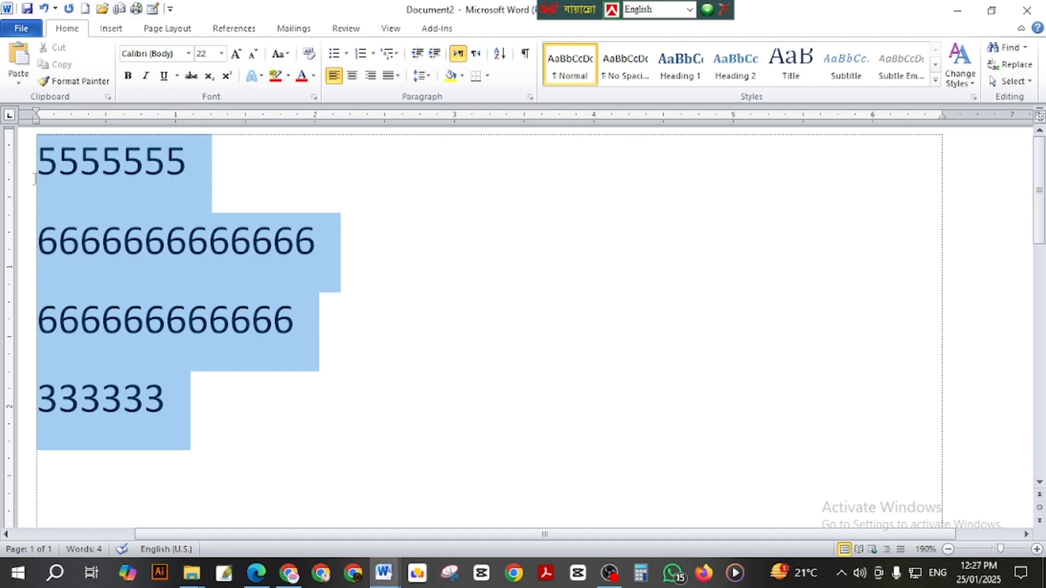
pyautogui.click(489, 76)
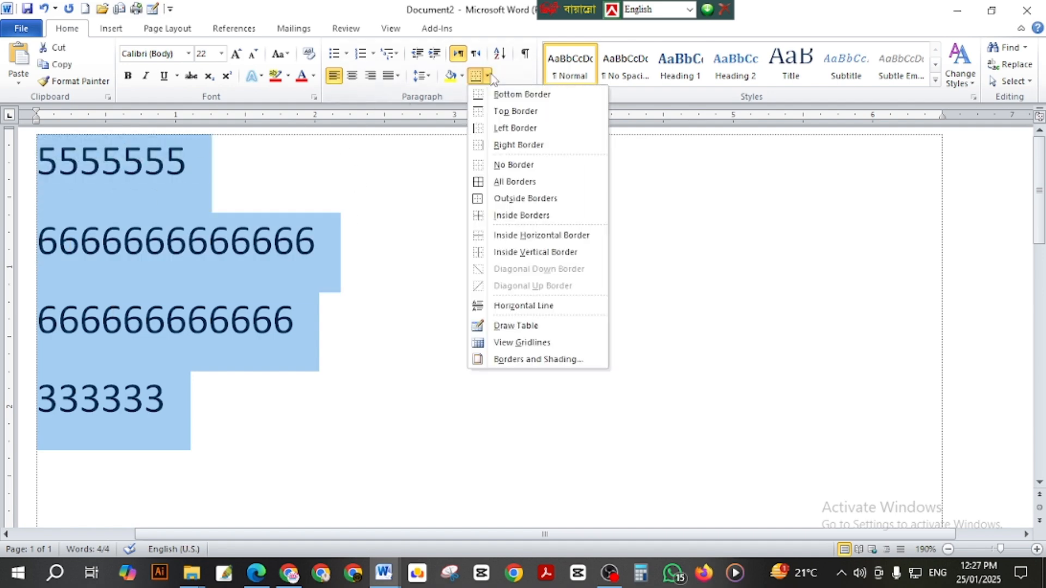
pyautogui.click(518, 182)
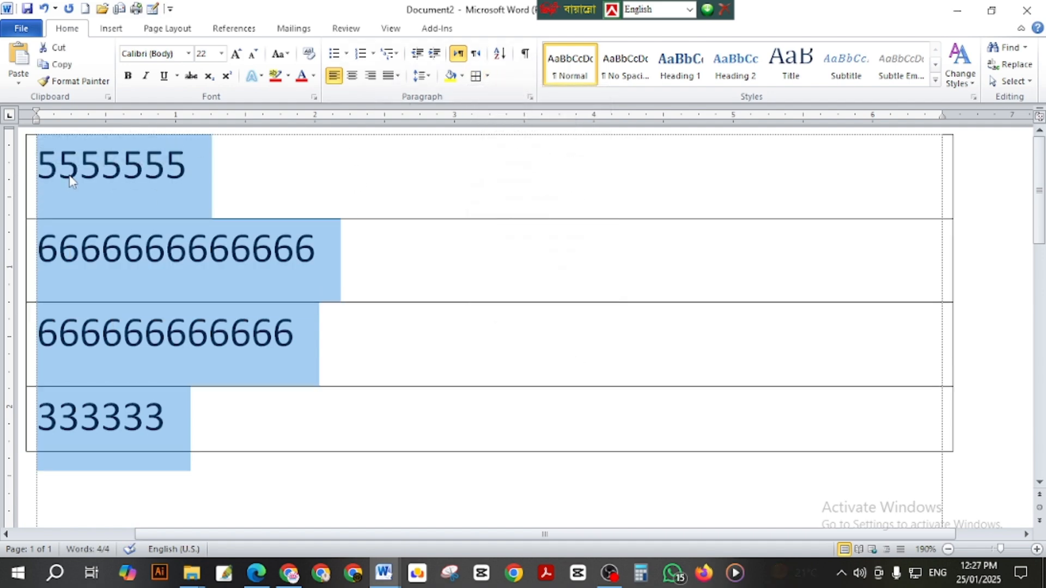
# Shade the bordered 5555555 line with standard yellow.
pyautogui.click(293, 289)
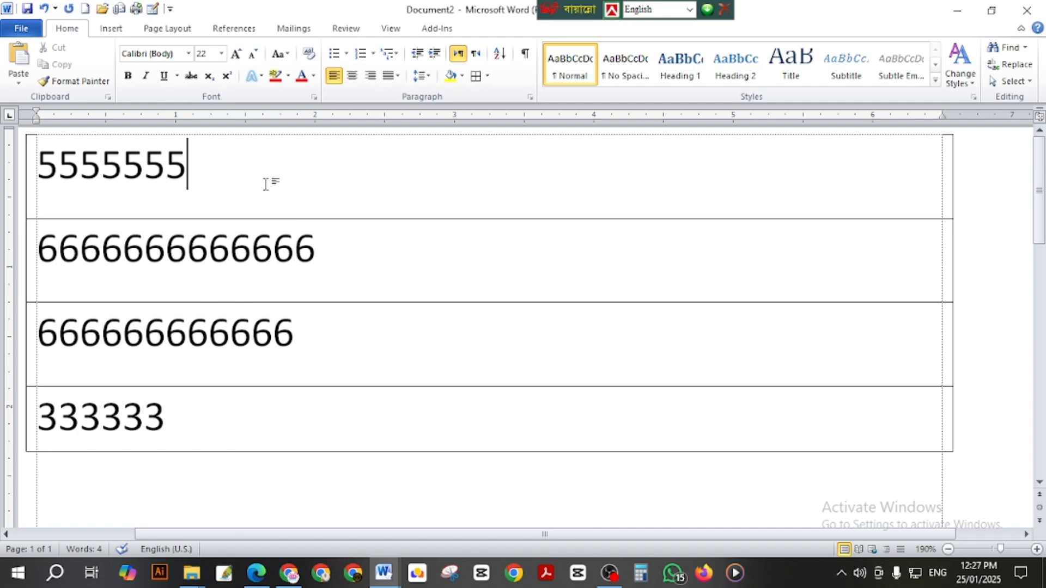
pyautogui.click(462, 76)
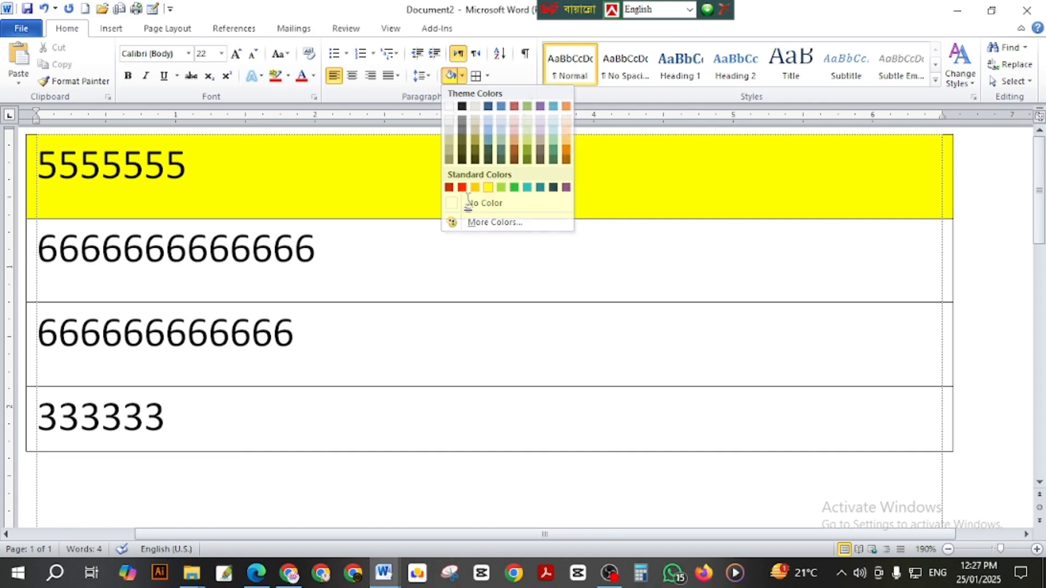
pyautogui.click(488, 188)
pyautogui.click(373, 259)
pyautogui.click(462, 76)
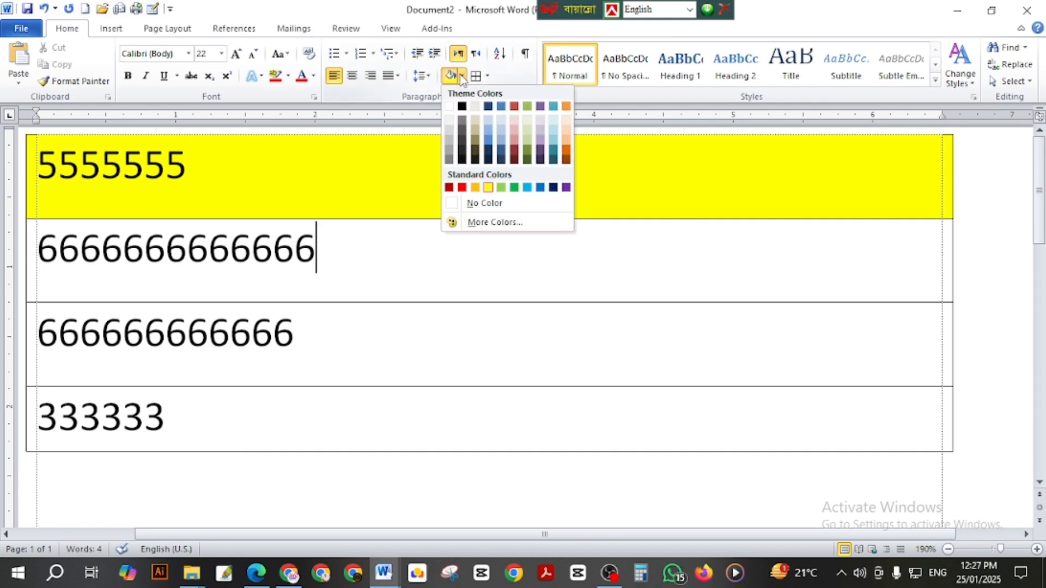
pyautogui.click(566, 187)
pyautogui.click(384, 341)
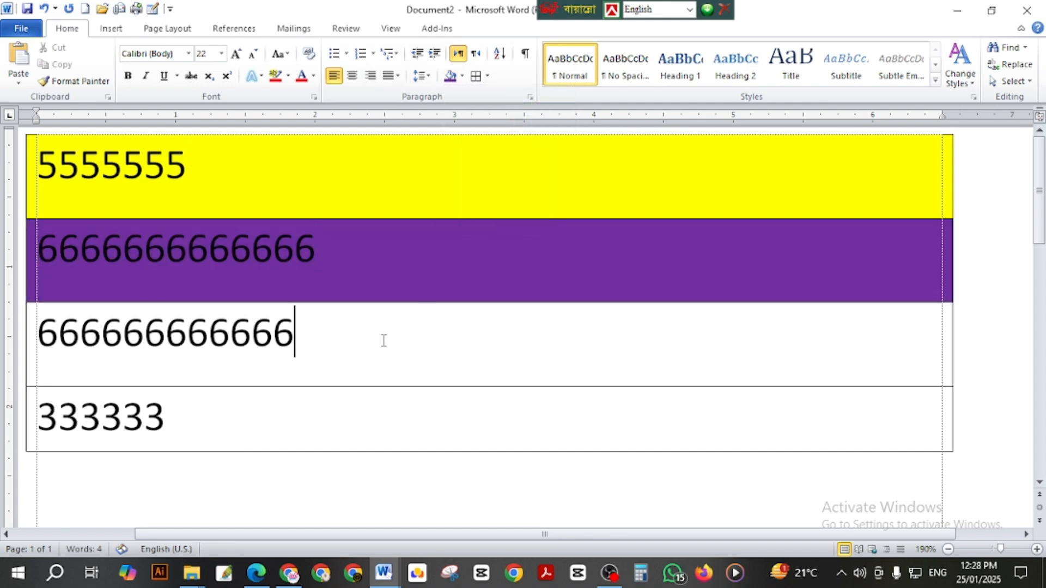
pyautogui.click(463, 77)
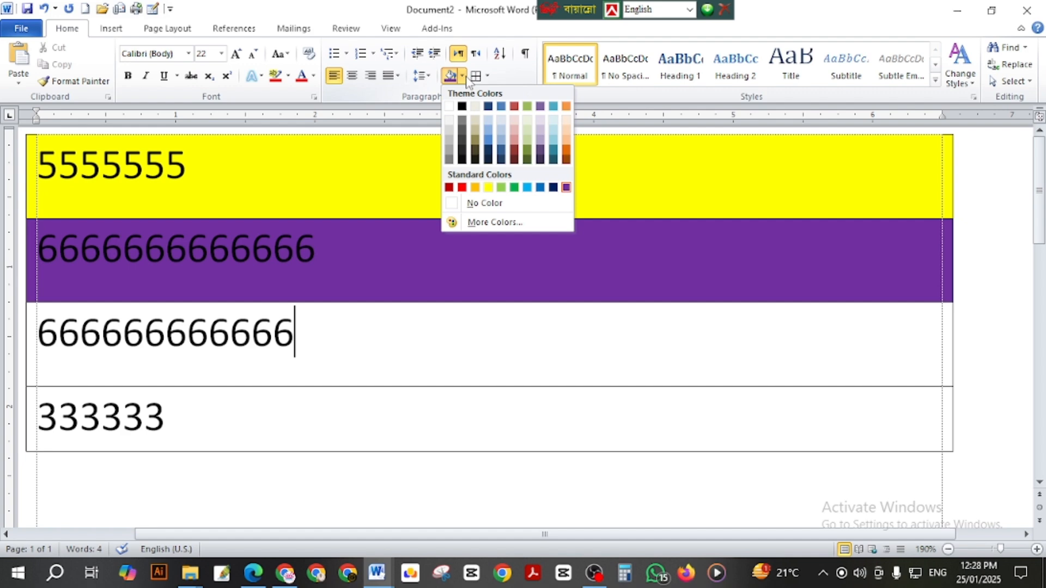
pyautogui.click(461, 188)
# Shade the 333333 line with a darker olive green theme color.
pyautogui.click(276, 441)
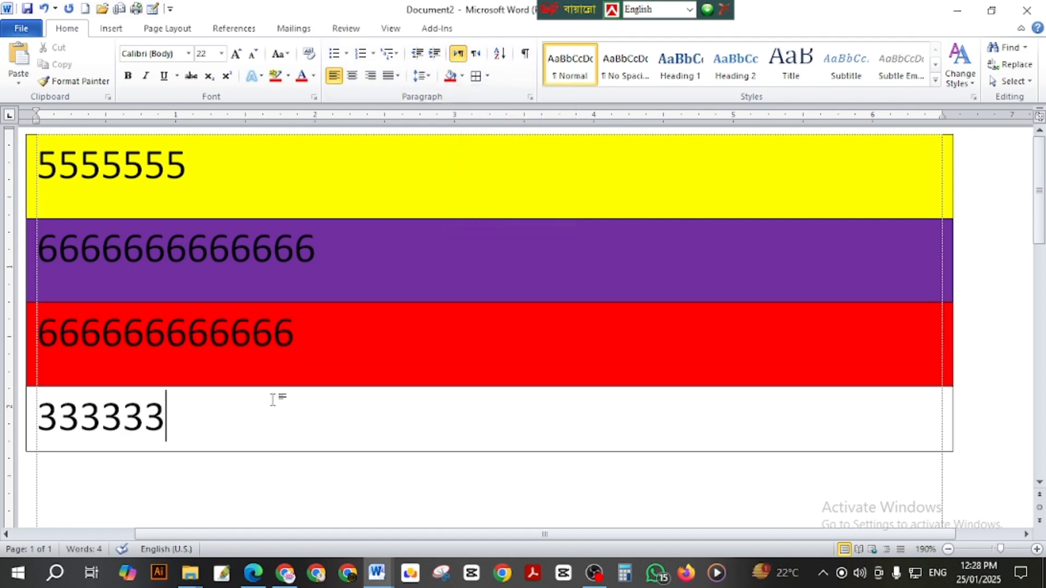
pyautogui.click(461, 76)
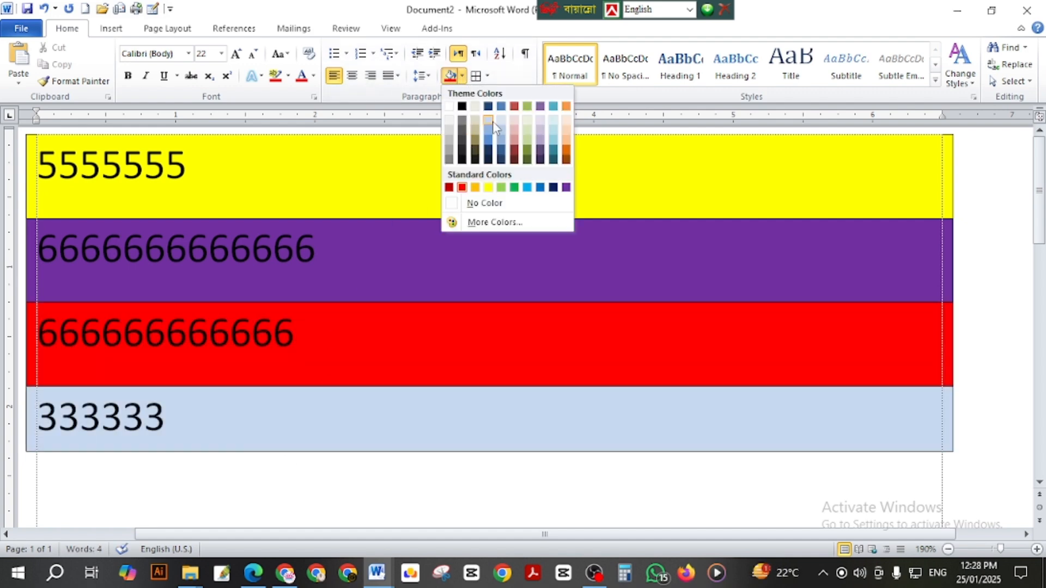
pyautogui.click(527, 149)
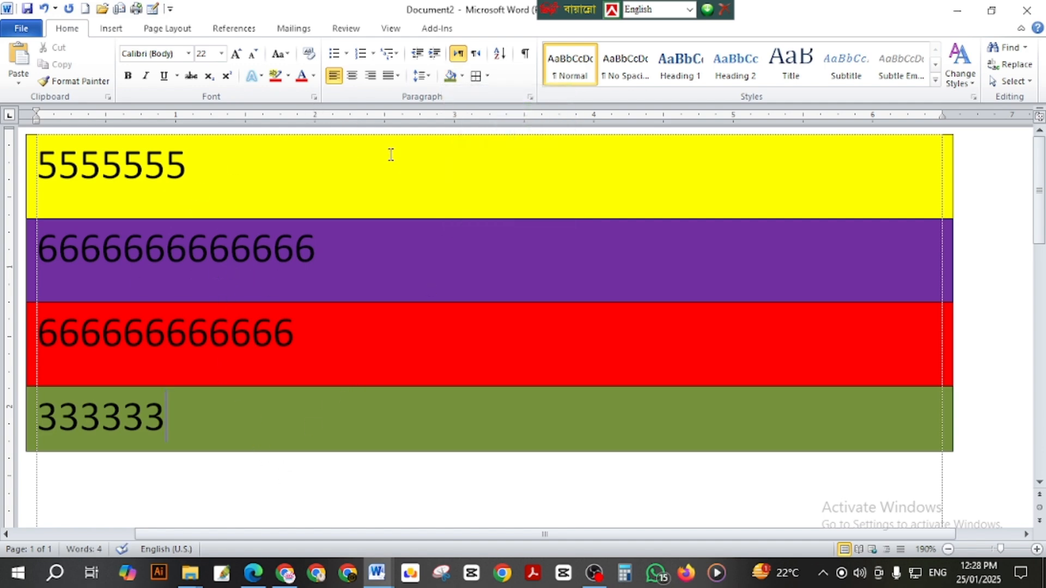
pyautogui.click(462, 77)
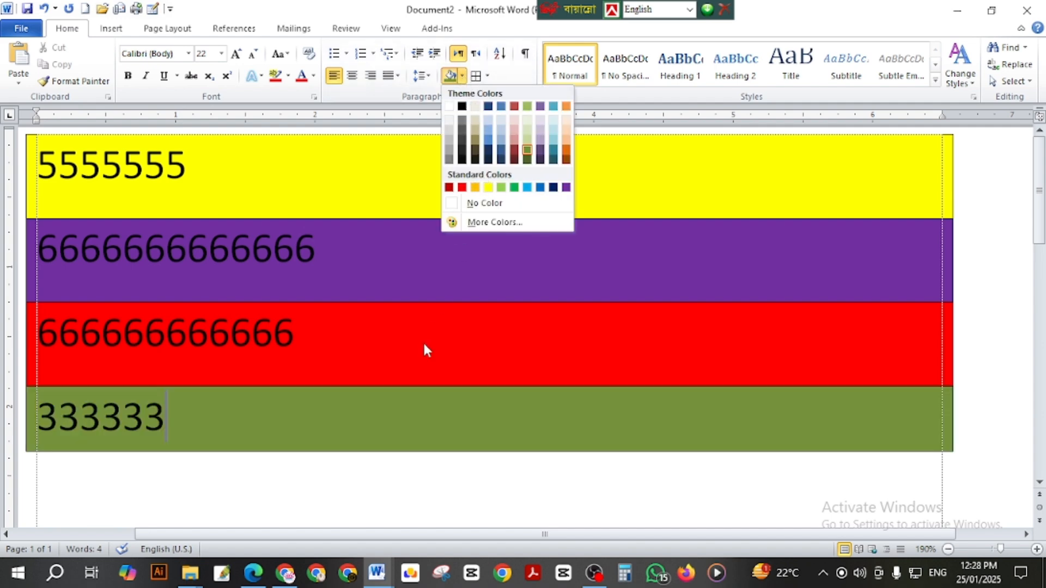
pyautogui.click(344, 422)
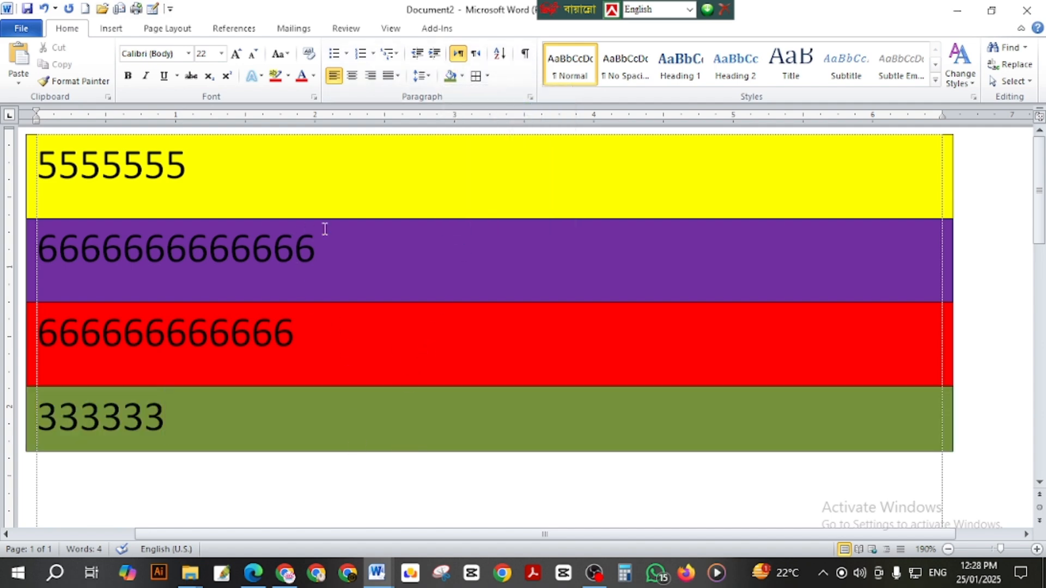
# Remove all borders from the four shaded number lines.
pyautogui.click(487, 76)
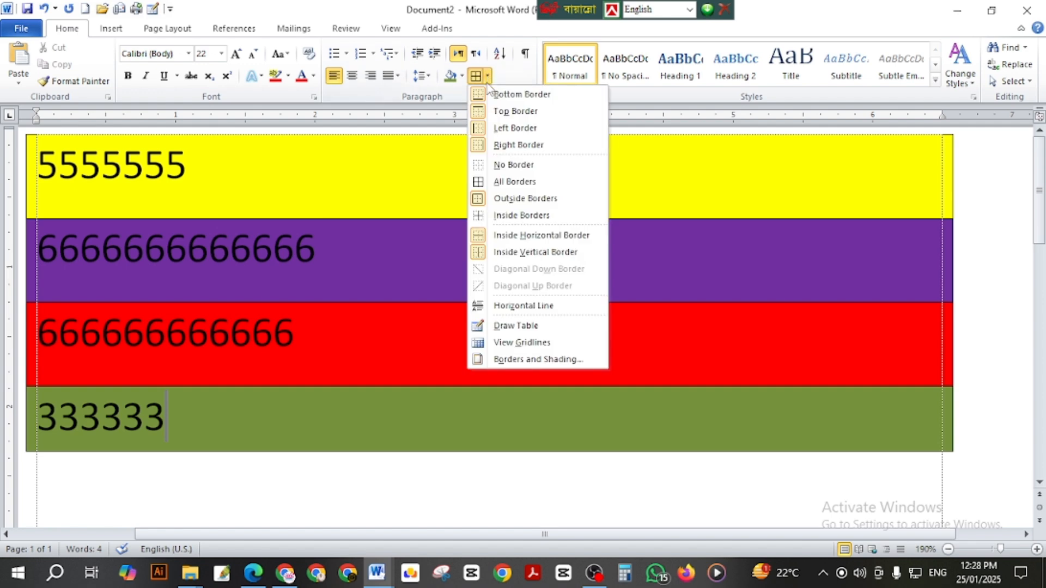
pyautogui.click(311, 457)
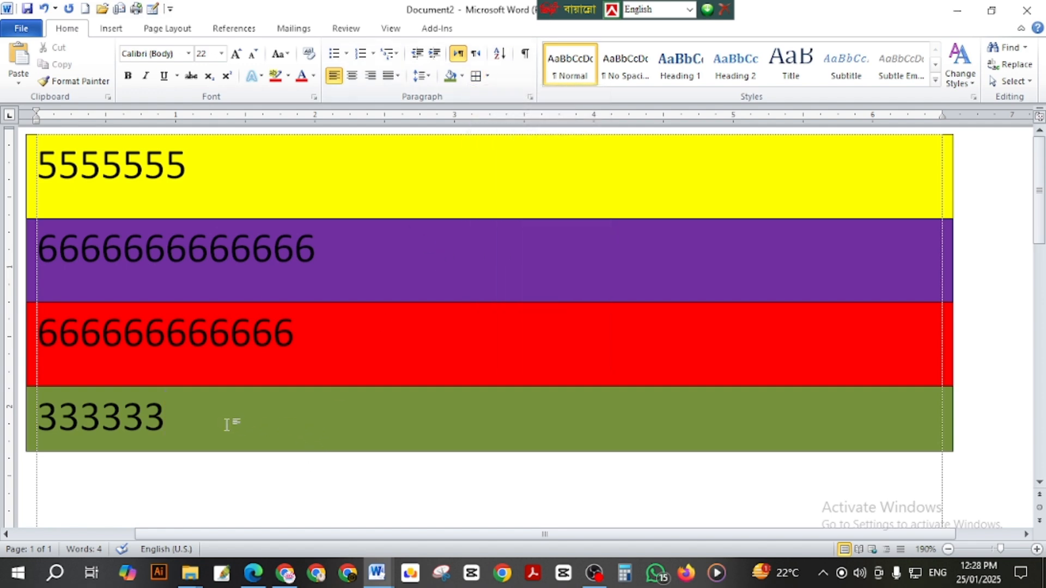
pyautogui.moveTo(207, 419); pyautogui.dragTo(22, 157)
pyautogui.click(488, 76)
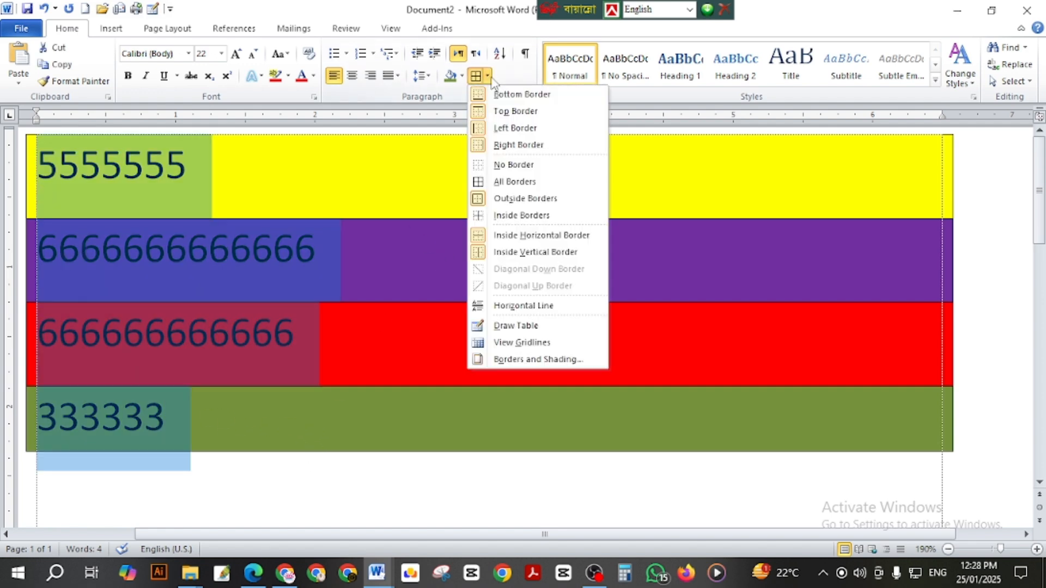
pyautogui.click(513, 165)
pyautogui.click(416, 355)
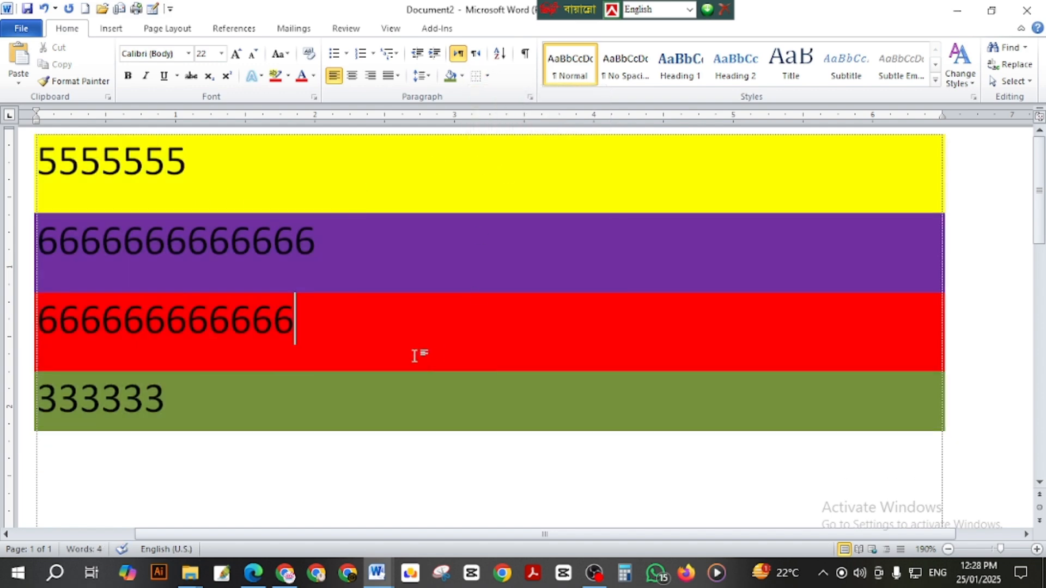
# Apply only a Bottom Border to the block of four shaded number lines.
pyautogui.scroll(-3, 375, 359)
pyautogui.scroll(3, 326, 364)
pyautogui.moveTo(261, 409); pyautogui.dragTo(120, 163)
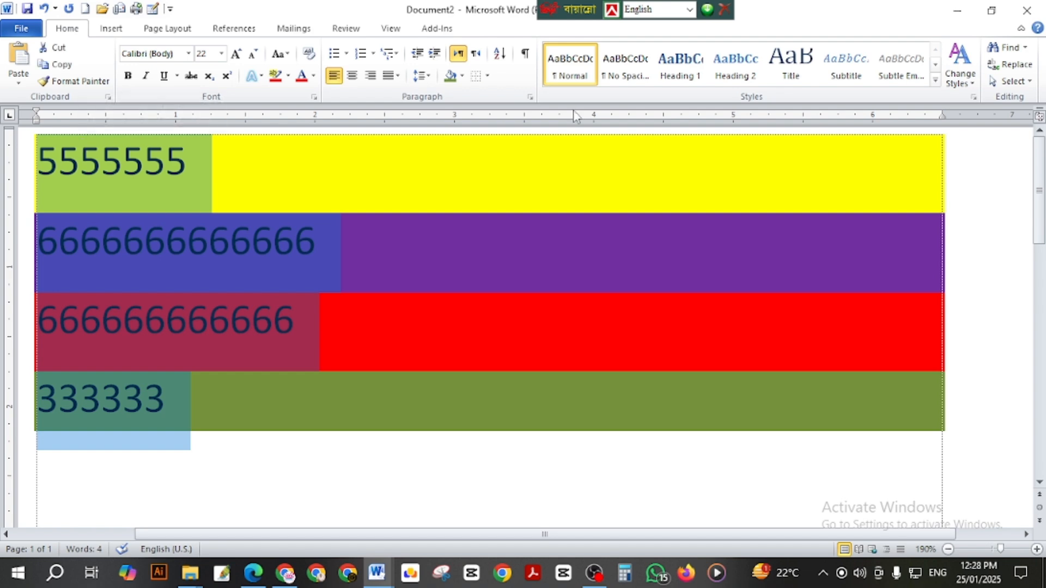
pyautogui.click(488, 77)
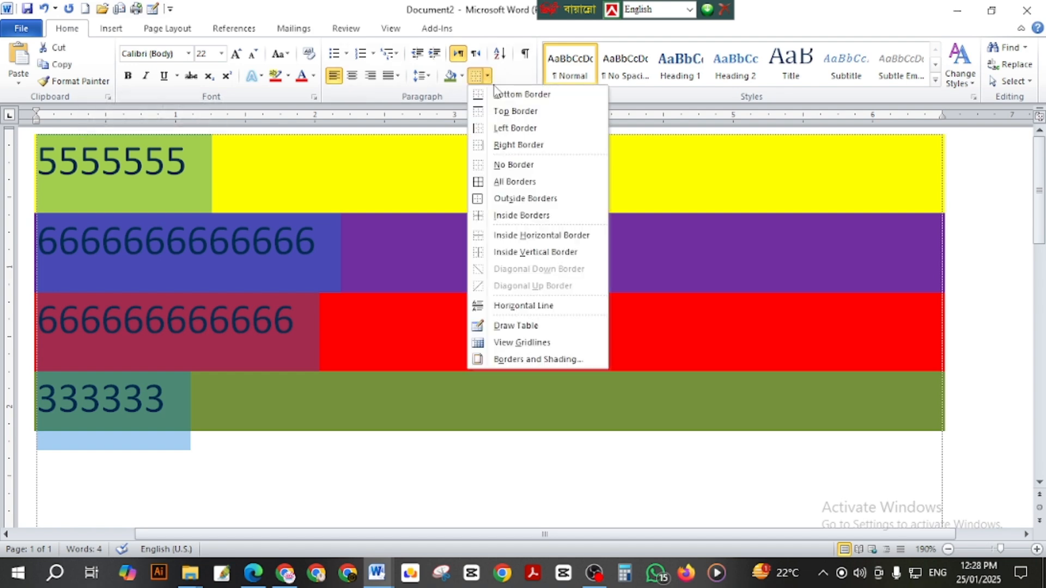
pyautogui.click(520, 95)
pyautogui.click(665, 441)
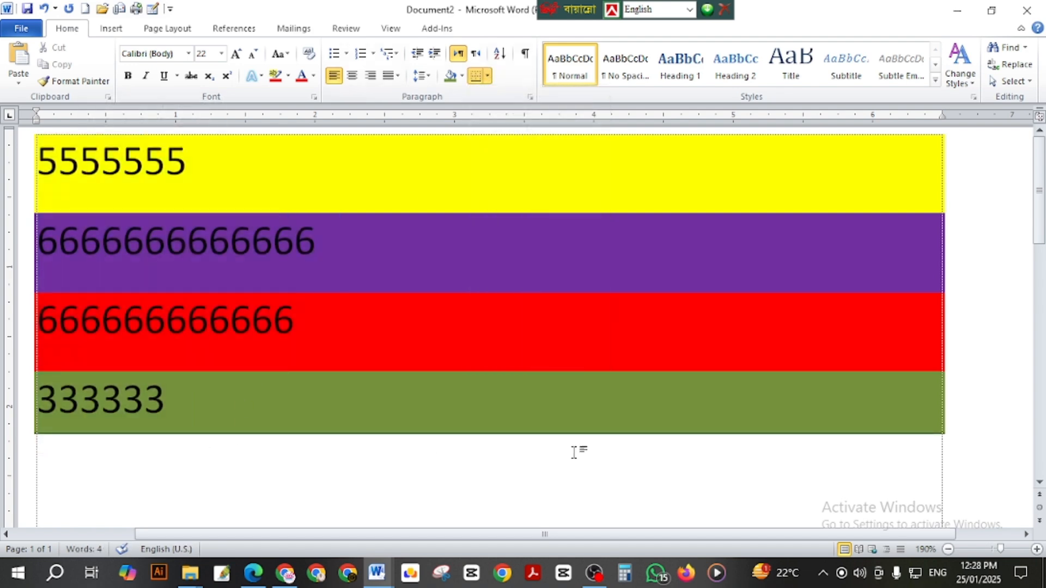
# Extend the green-shaded area with blank lines below 333333.
pyautogui.scroll(-5, 573, 453)
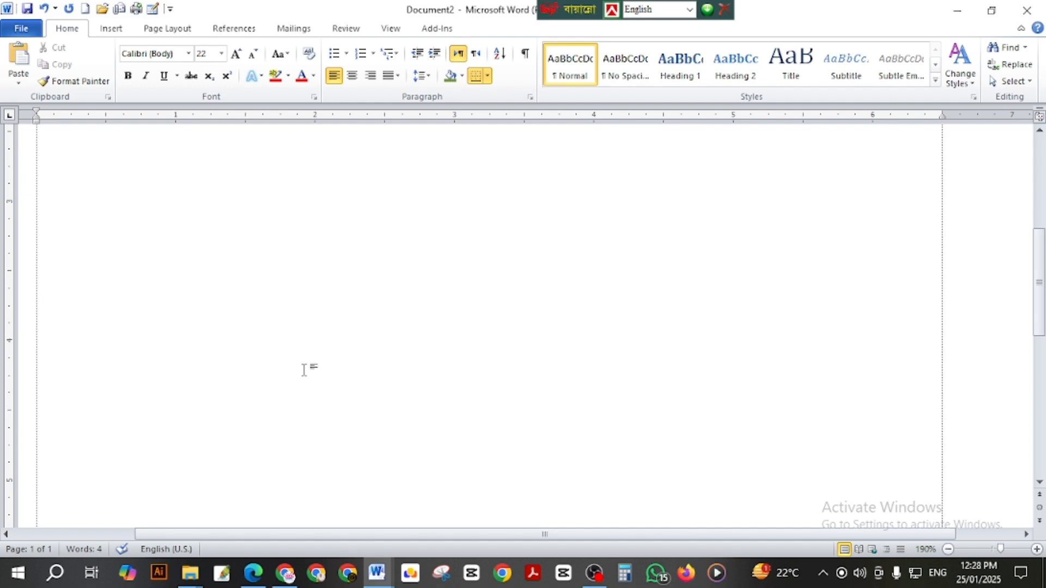
pyautogui.scroll(2, 304, 370)
pyautogui.scroll(2, 273, 334)
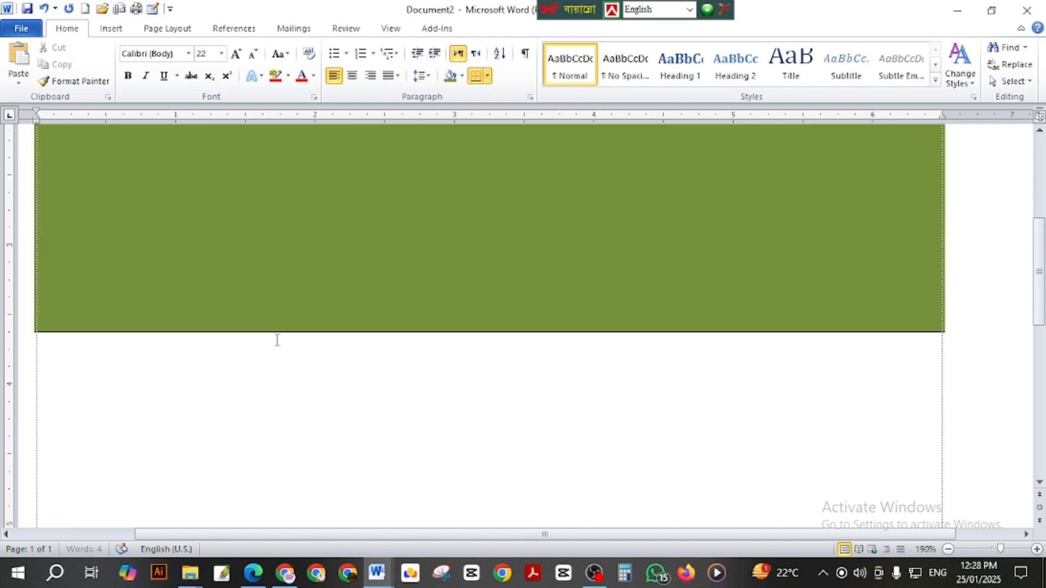
pyautogui.scroll(4, 277, 339)
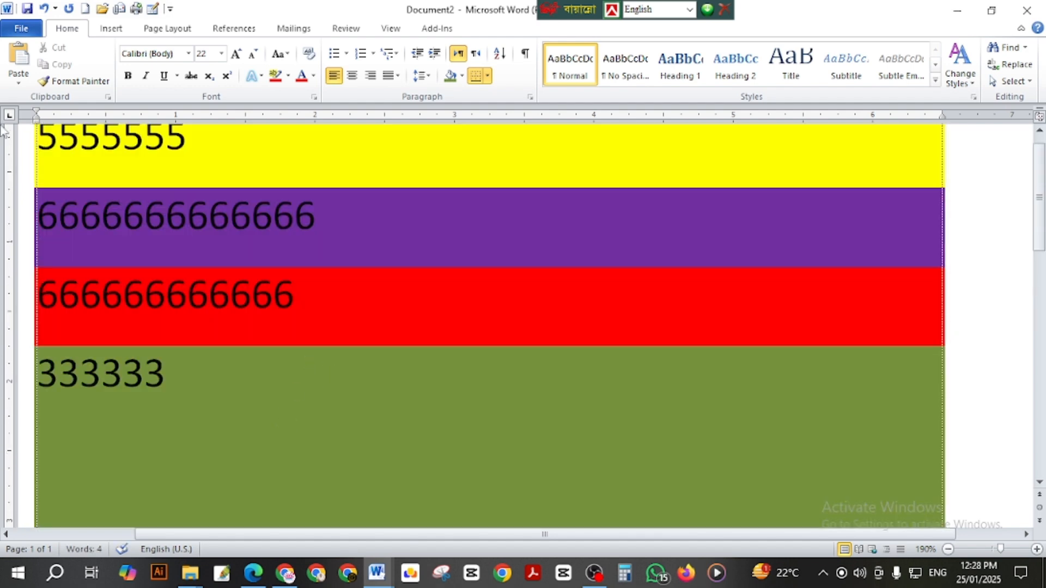
# Create a new blank document and enter the sample text ‘/;.;L,L,L.
pyautogui.click(85, 9)
pyautogui.write("'/;.")
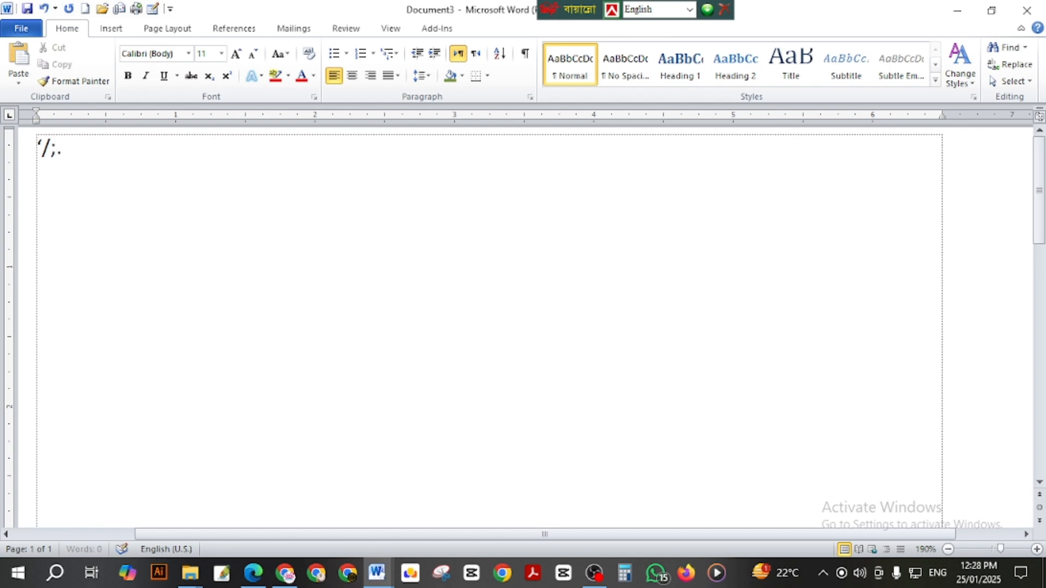
pyautogui.write(';L,L,L')
# Apply a Bottom Border and a Top Border to the sample text line.
pyautogui.hotkey('ctrl', 'a')
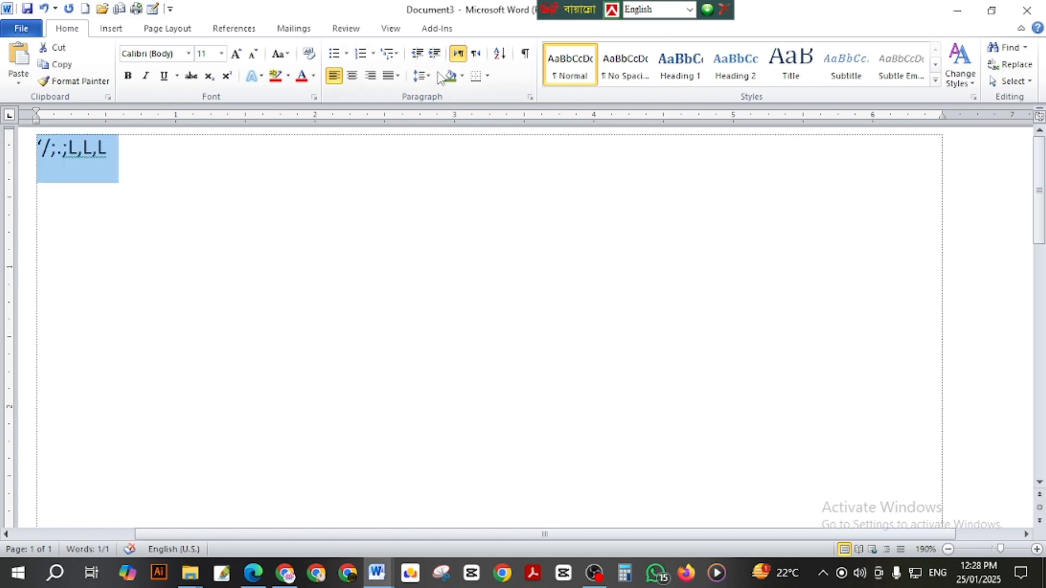
pyautogui.click(487, 77)
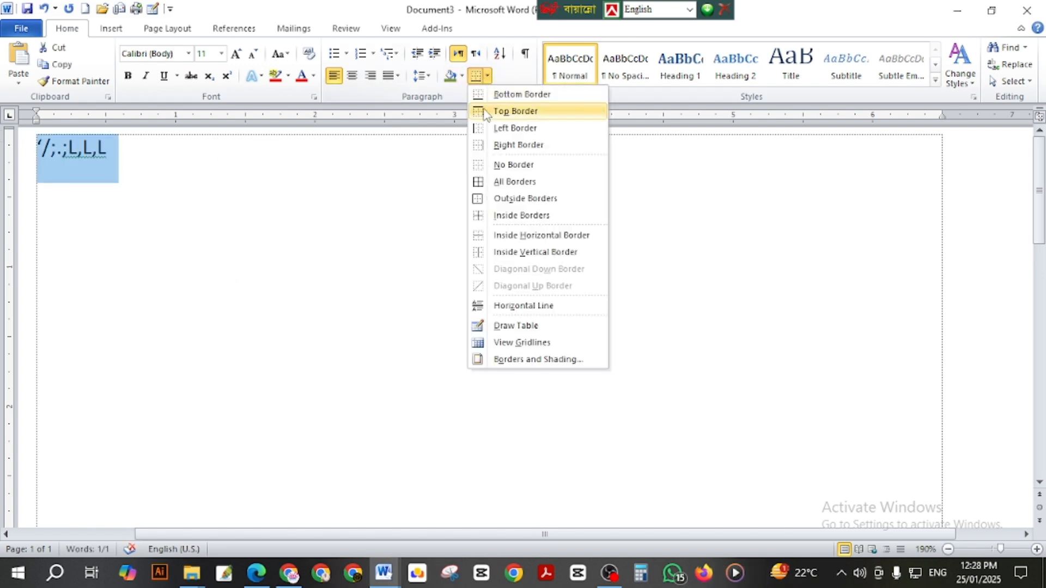
pyautogui.click(498, 96)
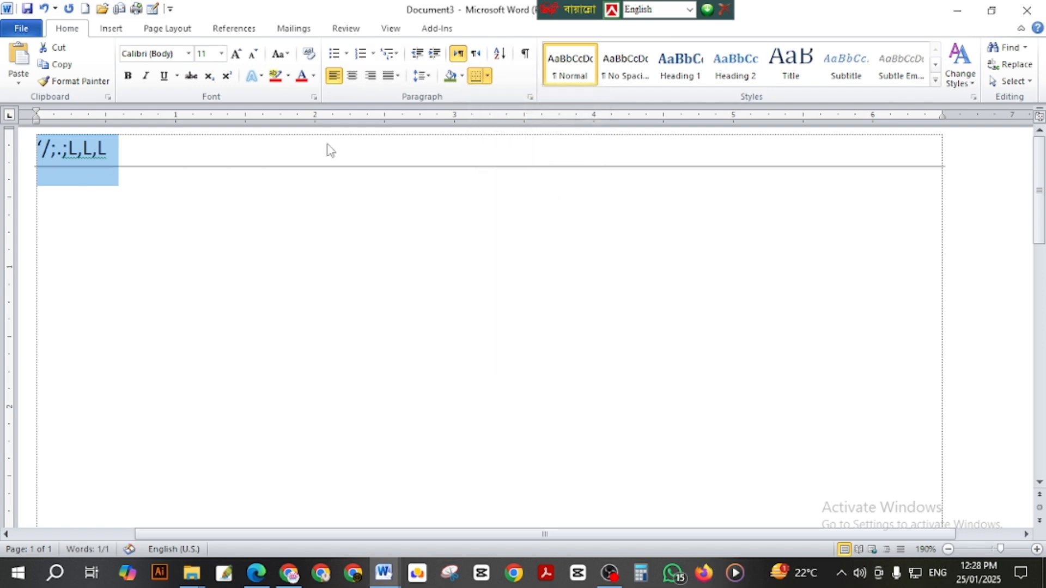
pyautogui.click(486, 77)
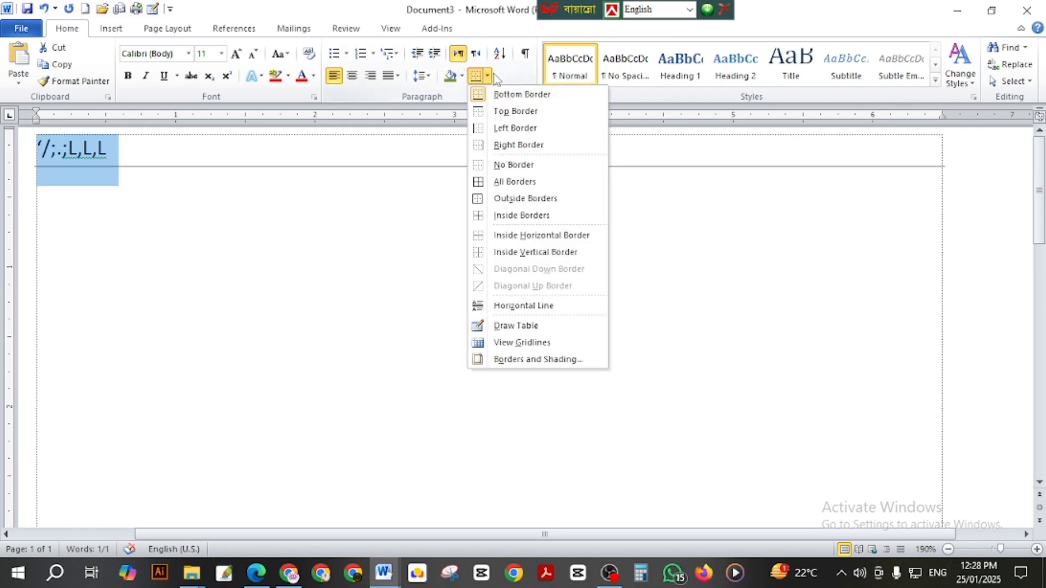
pyautogui.click(506, 112)
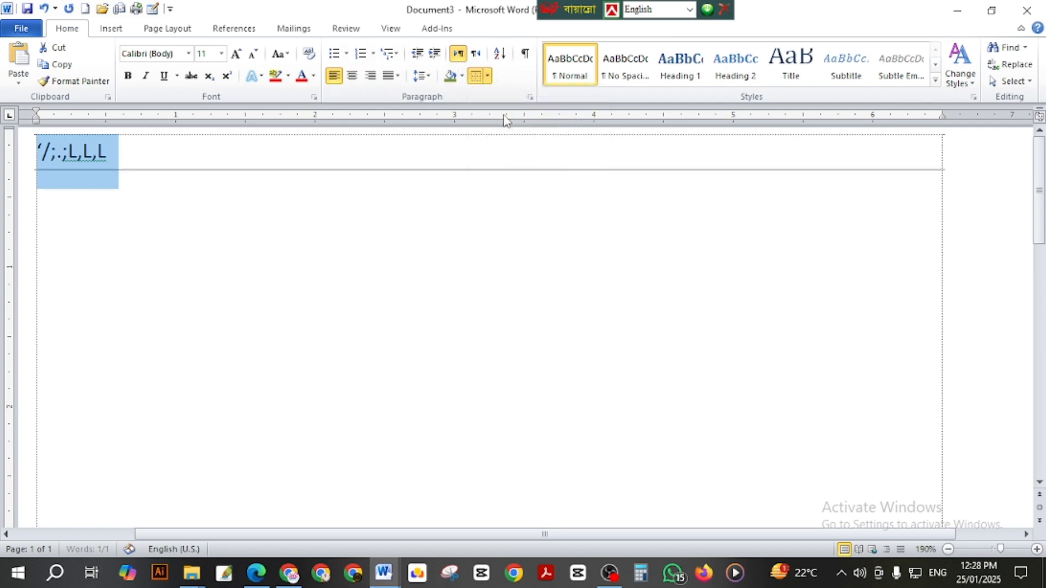
# Add a Left Border and a Right Border to the sample text line.
pyautogui.click(486, 79)
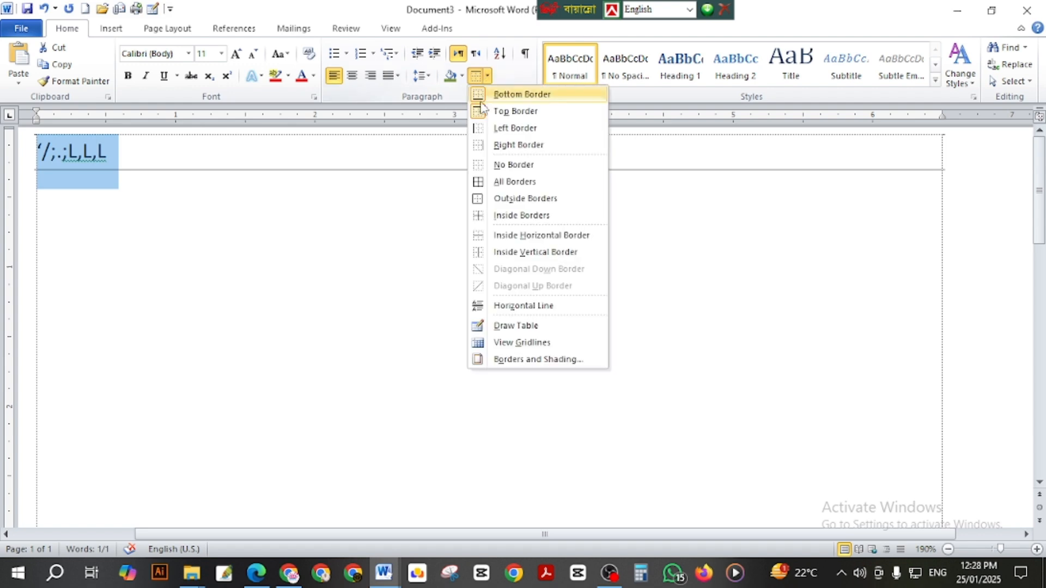
pyautogui.click(484, 128)
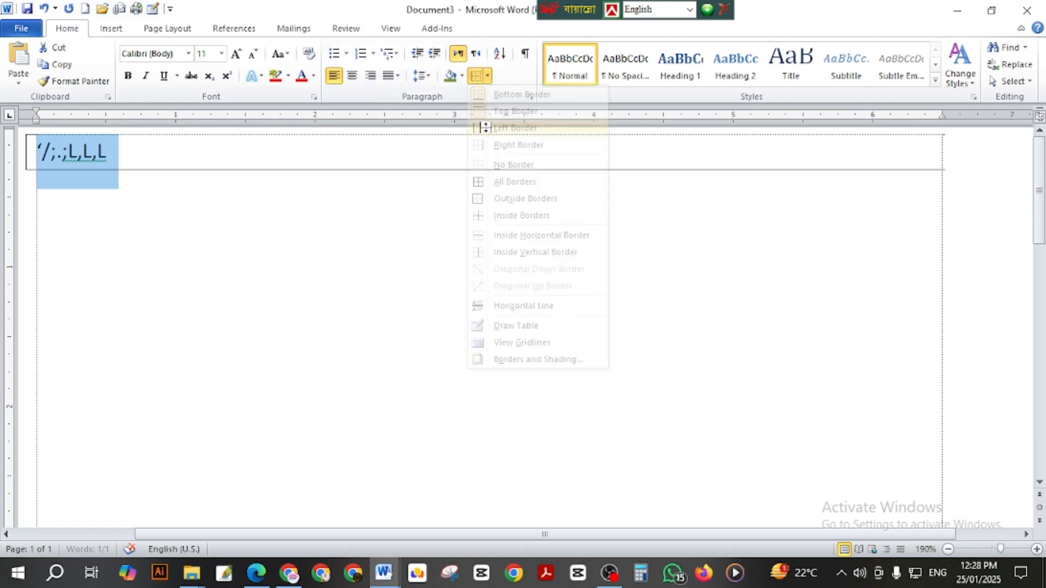
pyautogui.click(488, 77)
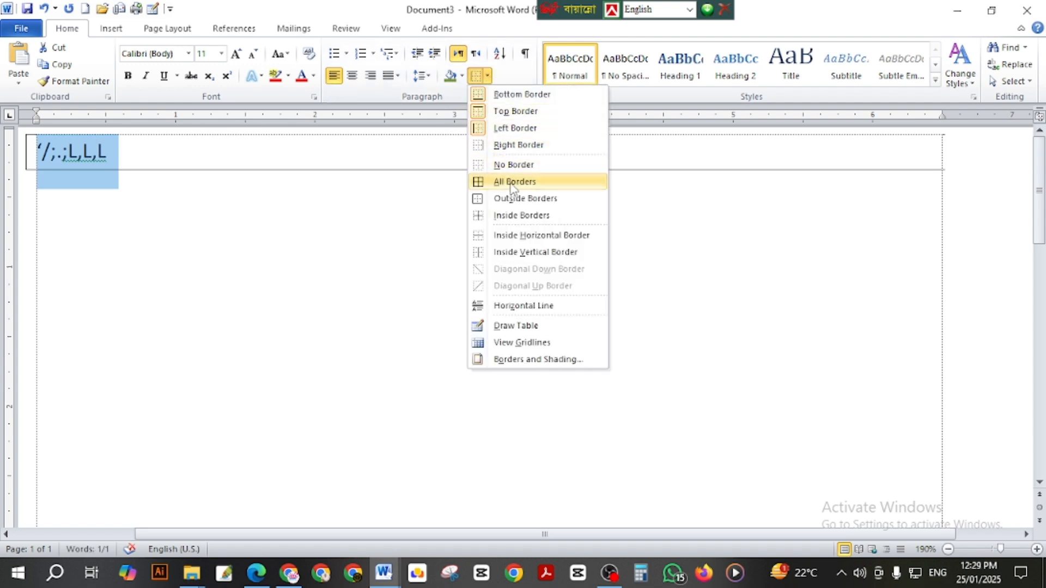
pyautogui.click(515, 145)
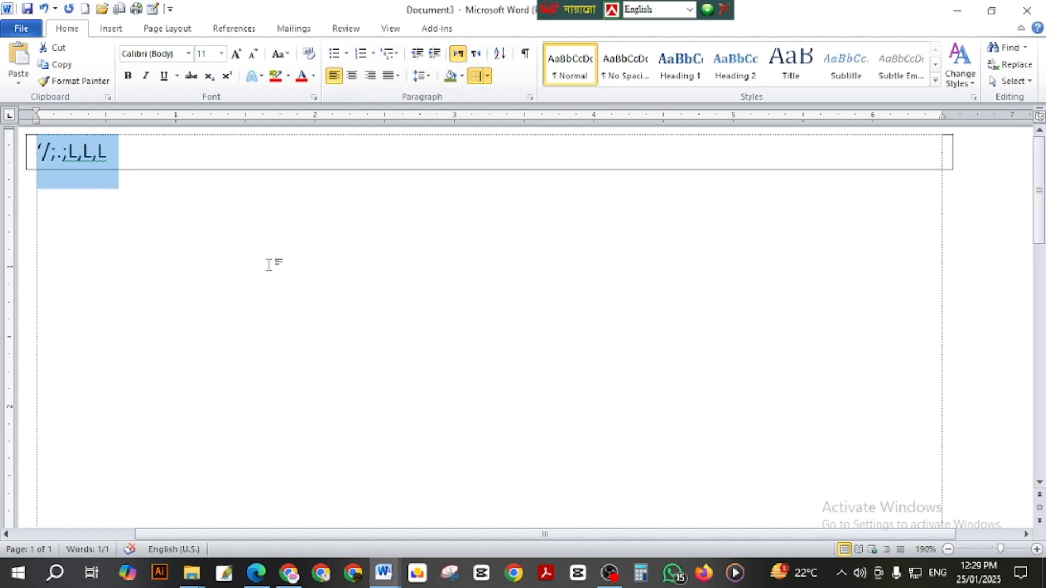
# Add blank lines after the sample text to enlarge its bordered box.
pyautogui.click(226, 212)
pyautogui.press('Return')
pyautogui.press('Return')
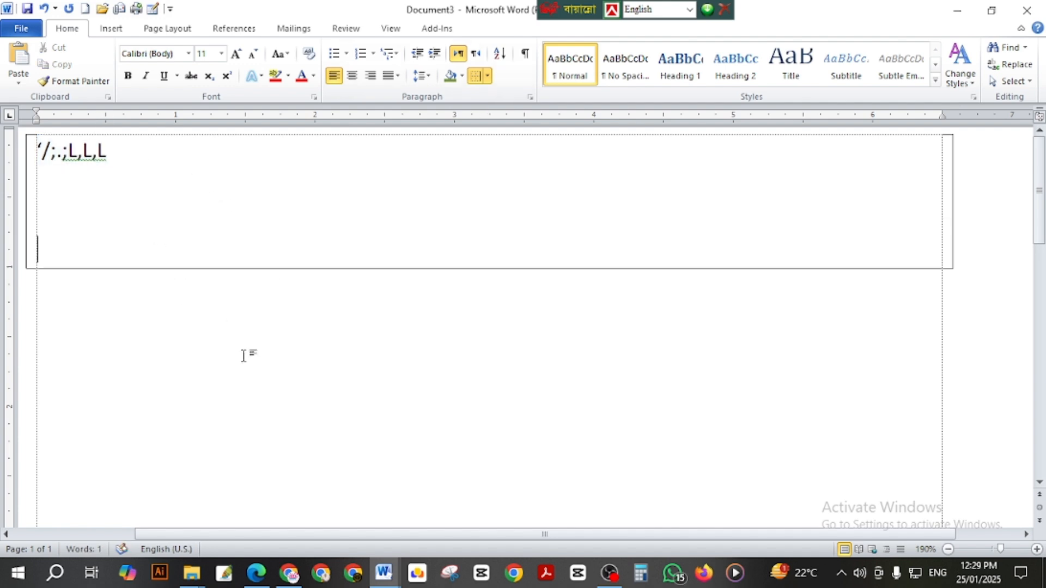
# Create a new blank document and insert a 2x7 table below a few blank lines.
pyautogui.click(85, 9)
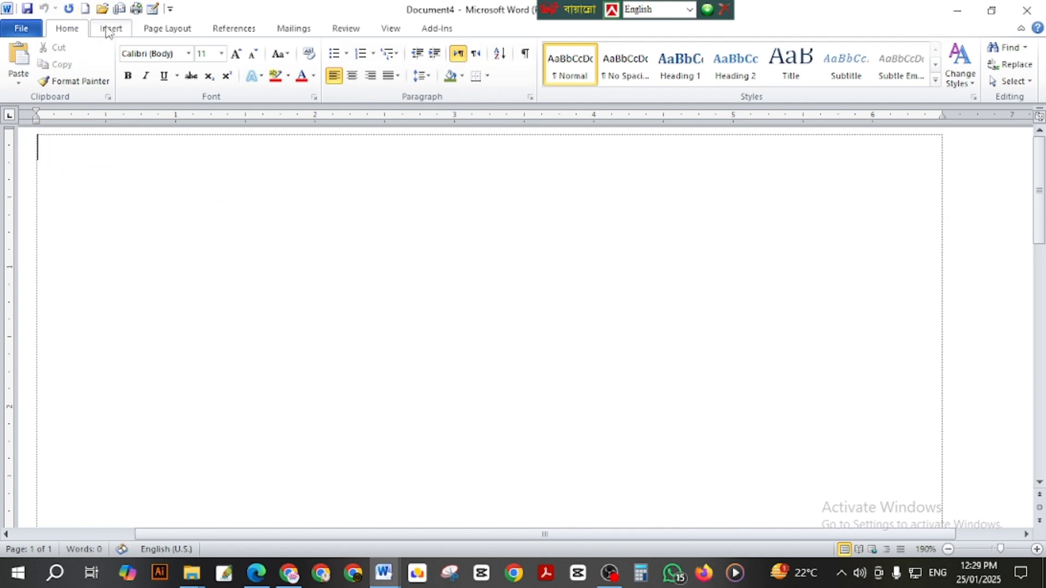
pyautogui.click(108, 30)
pyautogui.click(80, 32)
pyautogui.click(108, 28)
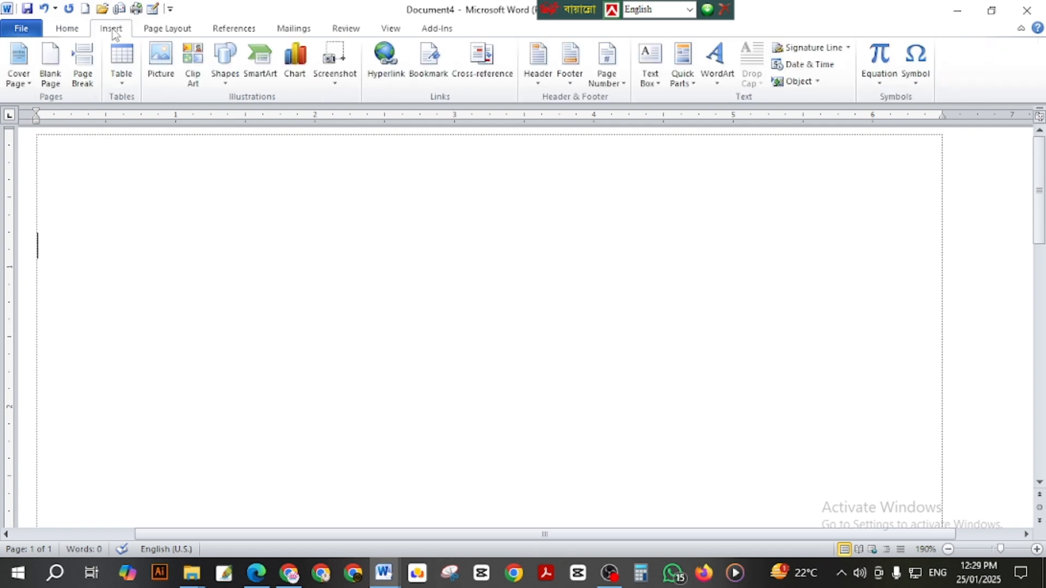
pyautogui.click(121, 66)
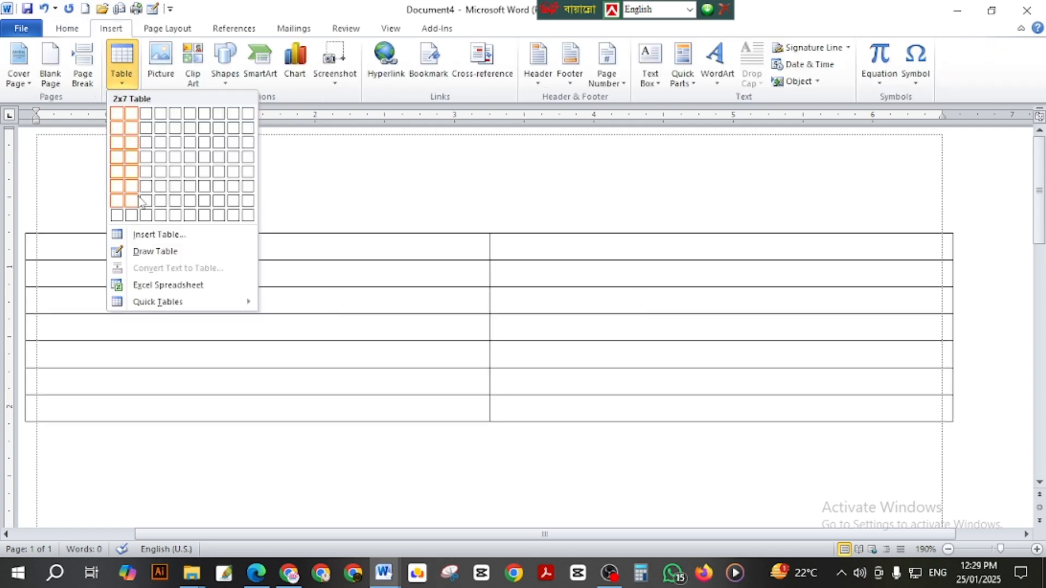
pyautogui.click(132, 202)
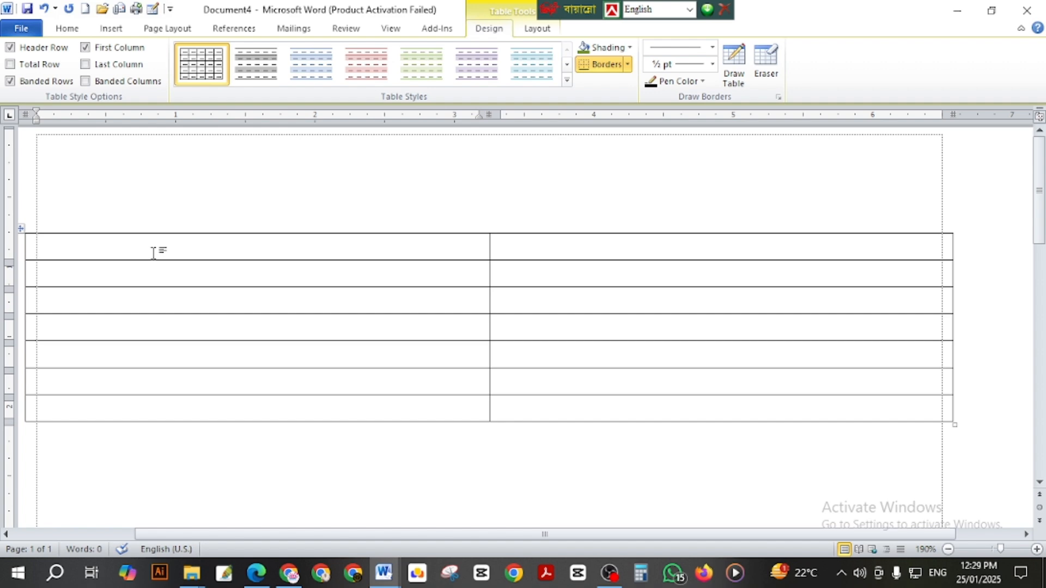
# Fill the first five cells of the table's first column with 5, 3, 1, 2 and 4.
pyautogui.write('5')
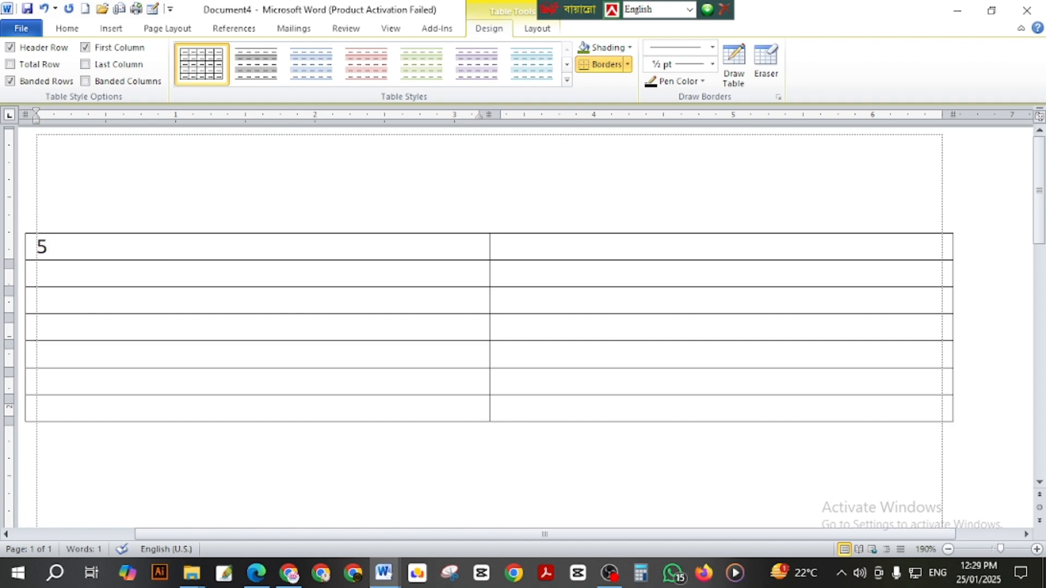
pyautogui.press('Down')
pyautogui.write('3')
pyautogui.press('Down')
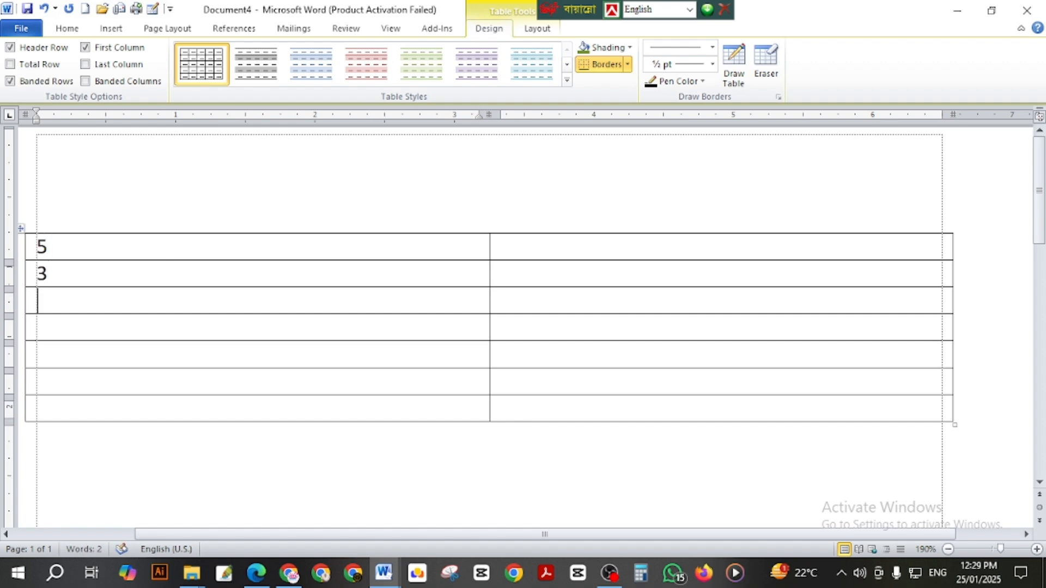
pyautogui.write('1')
pyautogui.press('Down')
pyautogui.write('2')
pyautogui.press('Down')
pyautogui.write('4')
pyautogui.moveTo(38, 246); pyautogui.dragTo(63, 340)
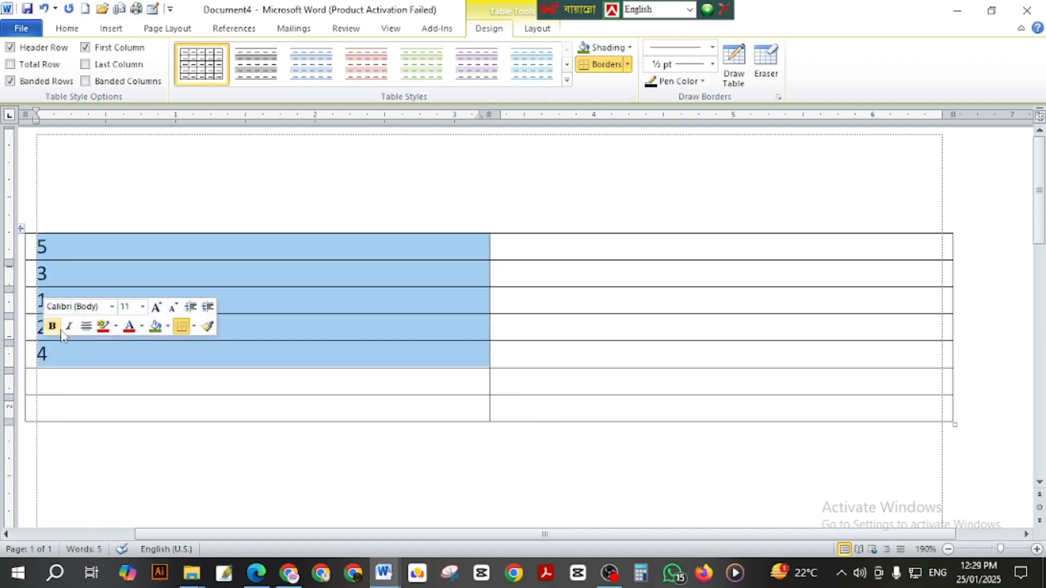
pyautogui.click(80, 31)
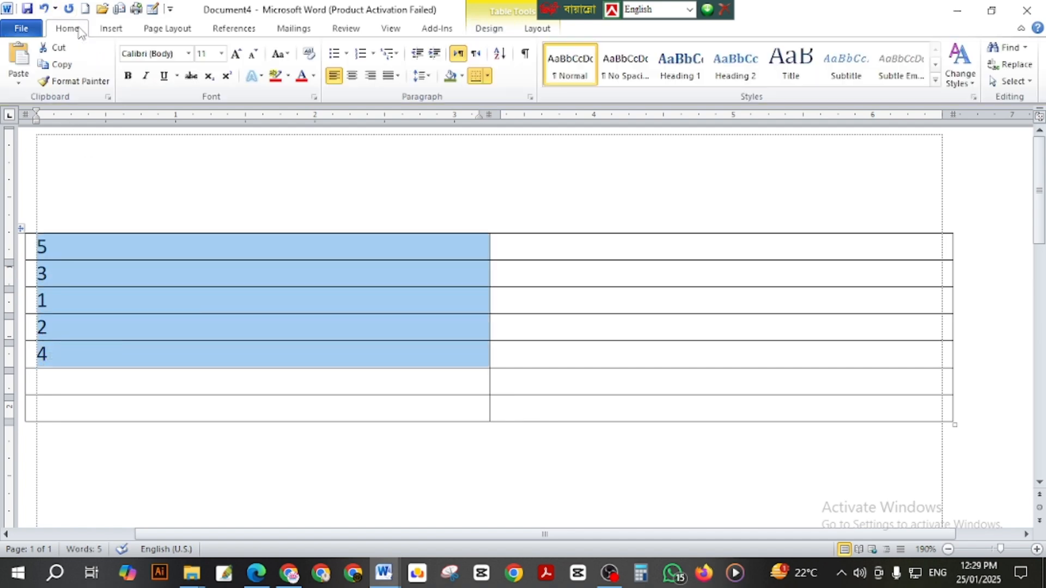
pyautogui.click(503, 54)
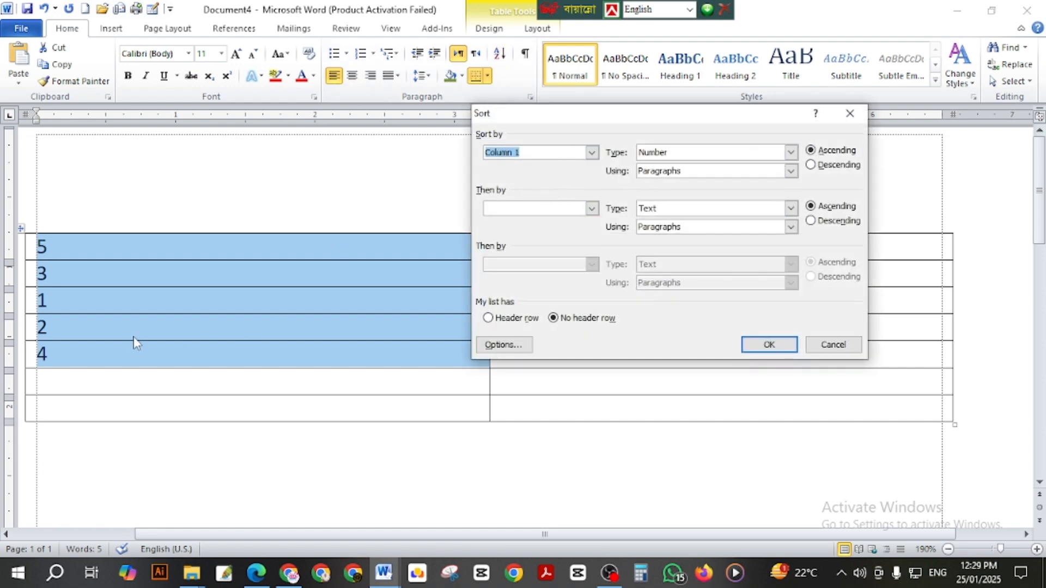
pyautogui.click(833, 344)
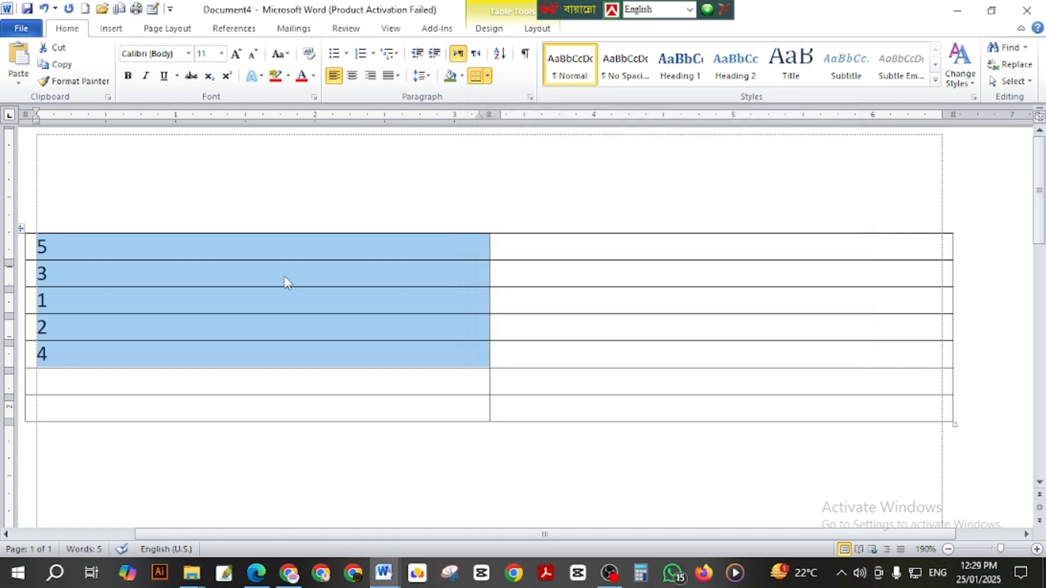
pyautogui.click(279, 275)
pyautogui.moveTo(267, 244); pyautogui.dragTo(265, 404)
pyautogui.click(612, 348)
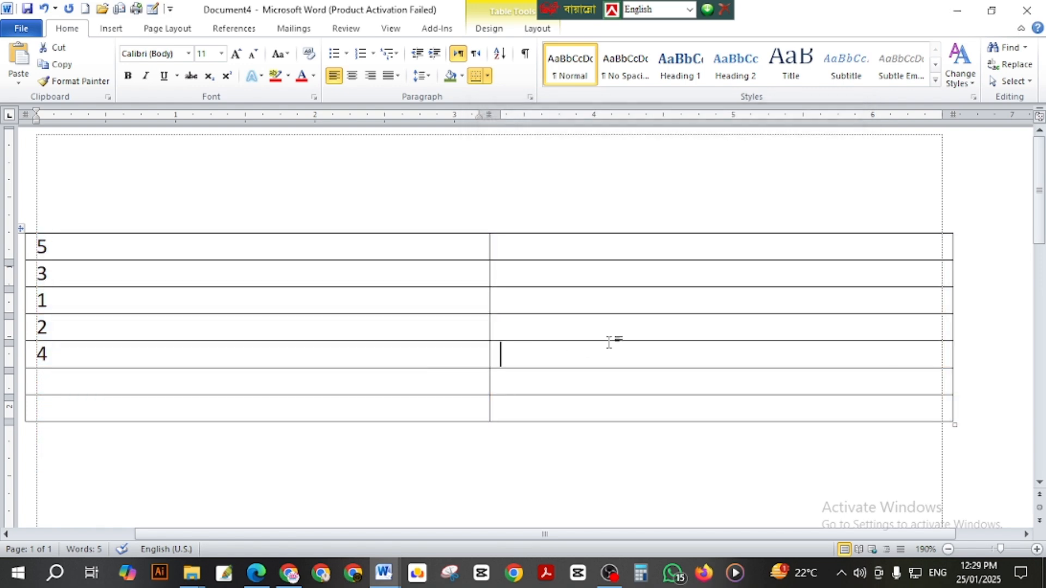
pyautogui.moveTo(128, 251); pyautogui.dragTo(637, 253)
pyautogui.moveTo(208, 282); pyautogui.dragTo(651, 277)
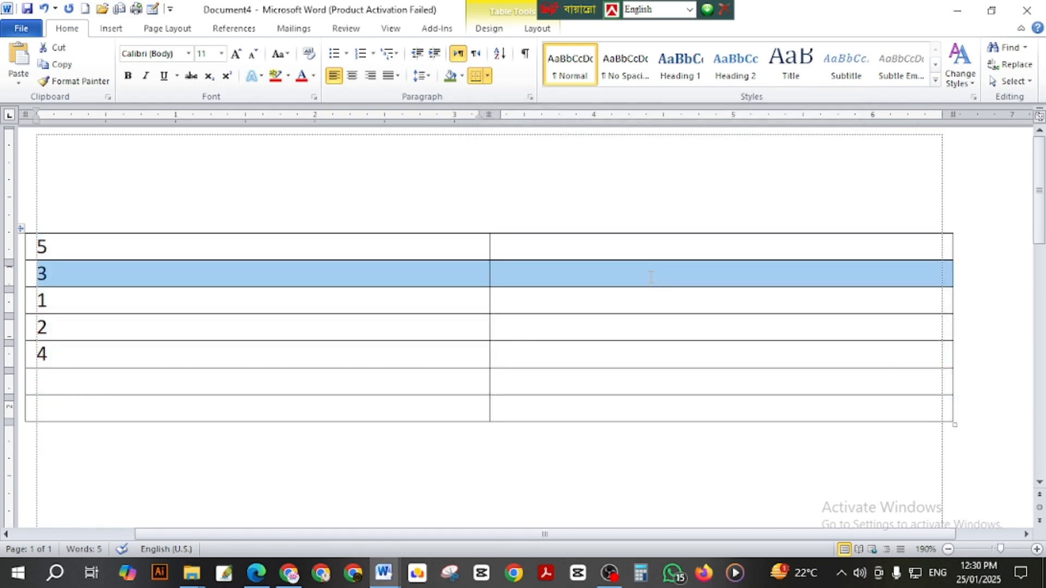
pyautogui.click(201, 269)
# Sort the numbers in the table's first column by Column 1 in ascending order, with type Number.
pyautogui.moveTo(49, 246); pyautogui.dragTo(60, 355)
pyautogui.click(499, 53)
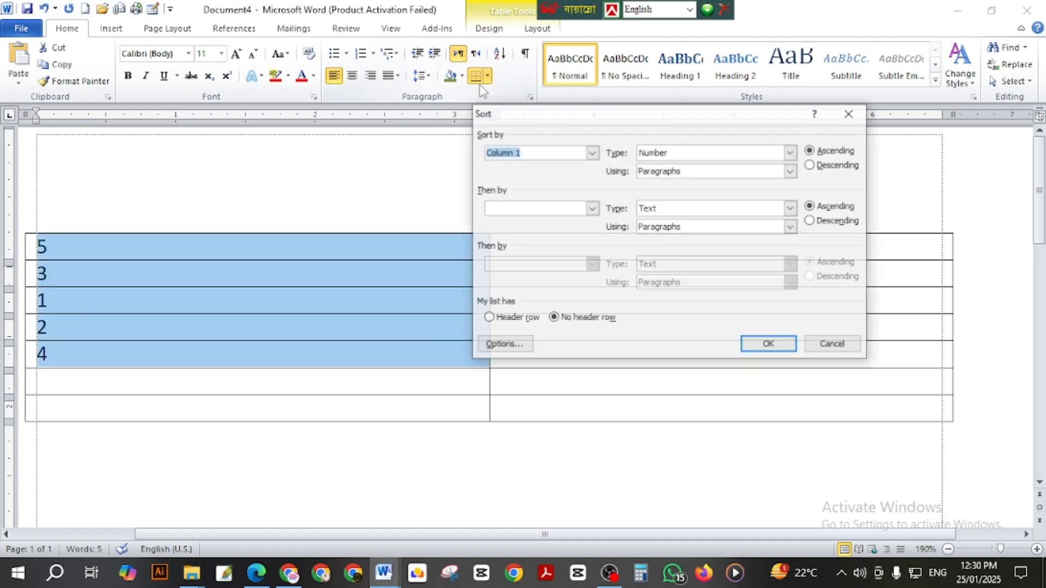
pyautogui.click(707, 154)
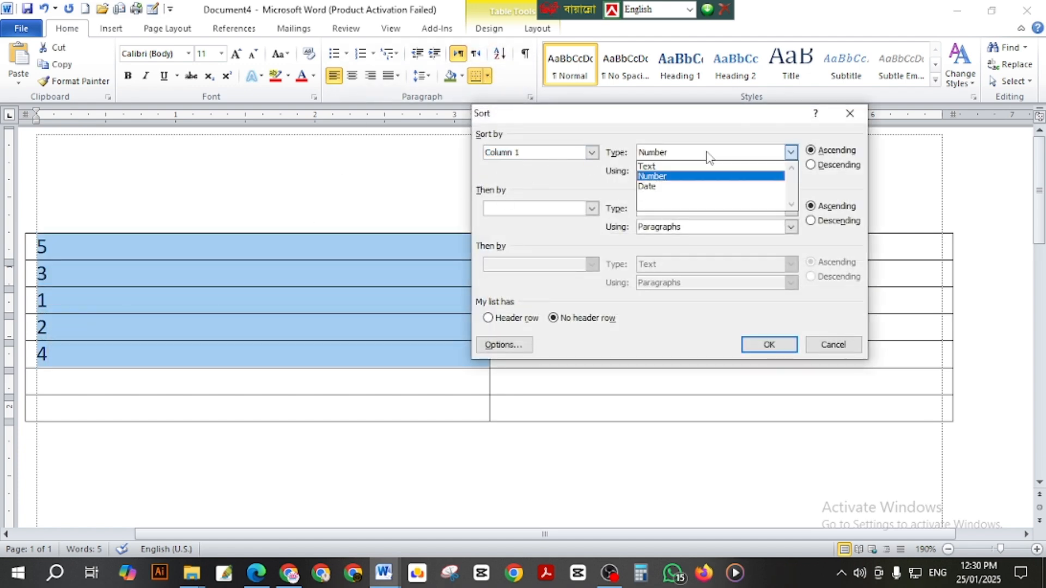
pyautogui.click(666, 176)
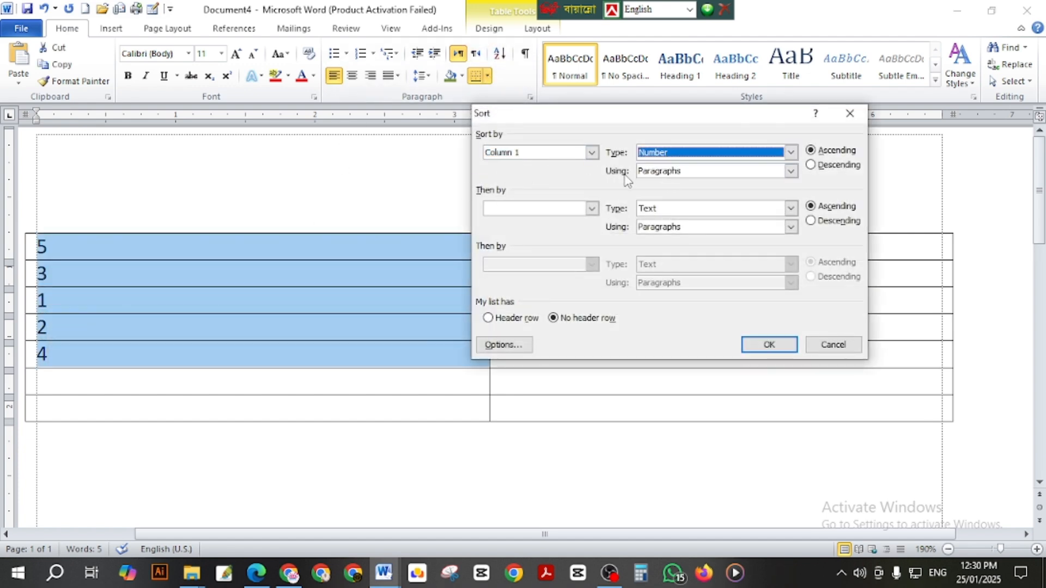
pyautogui.click(778, 349)
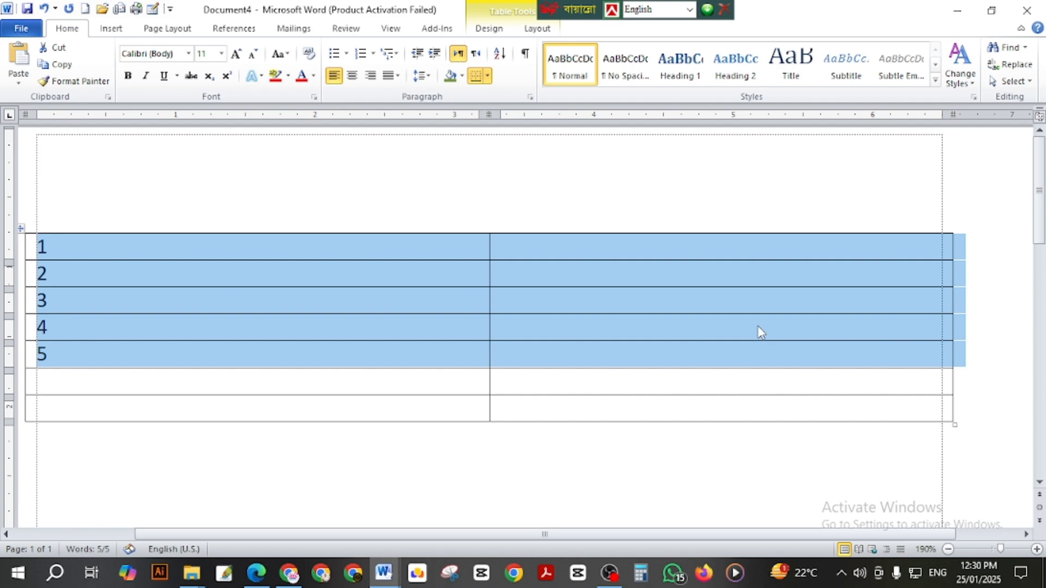
pyautogui.click(87, 268)
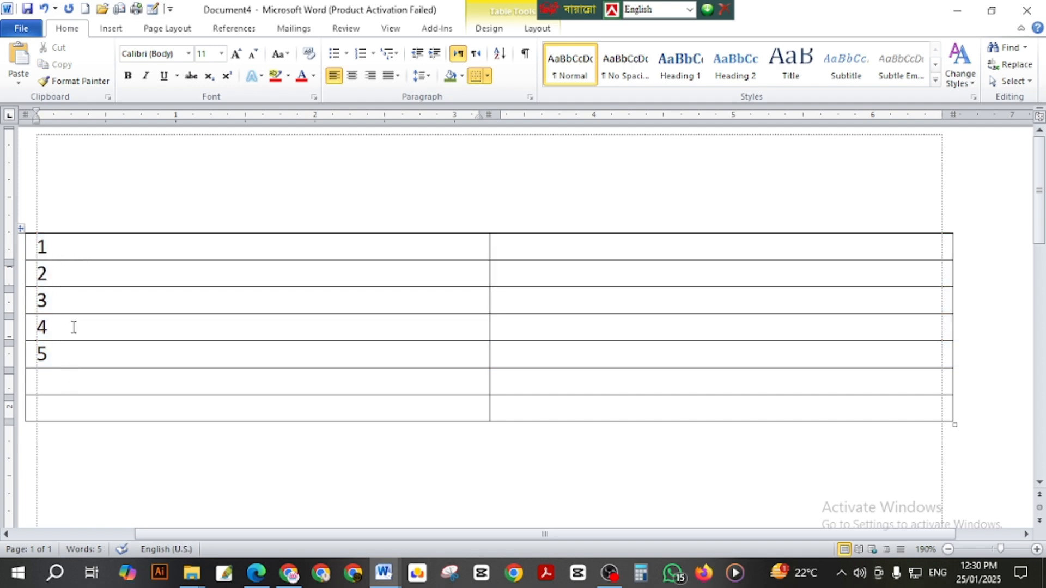
# Sort the numbers in the first column in descending order, with Descending also chosen for the secondary sort level.
pyautogui.moveTo(42, 248); pyautogui.dragTo(54, 342)
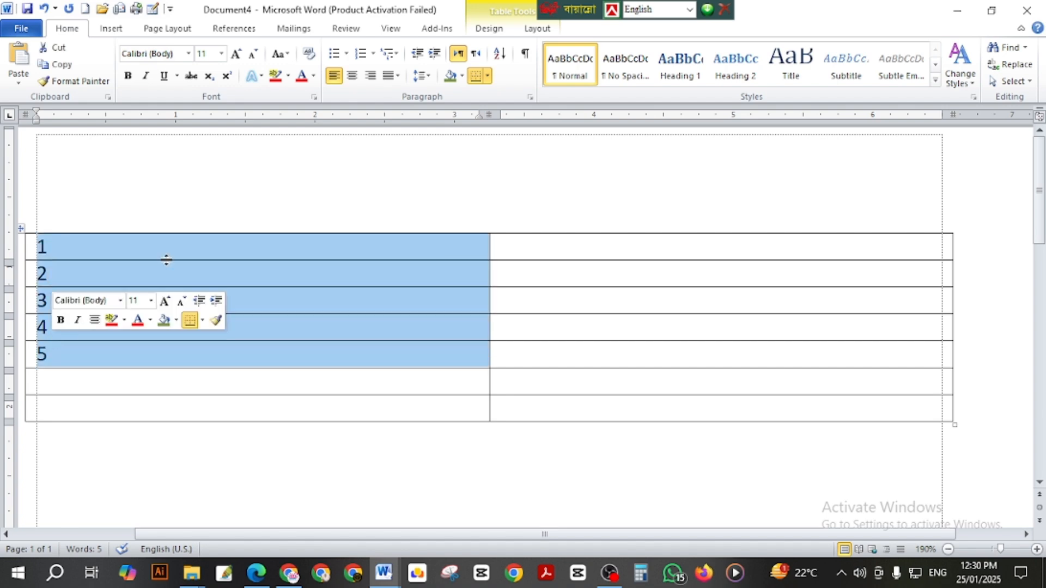
pyautogui.click(500, 54)
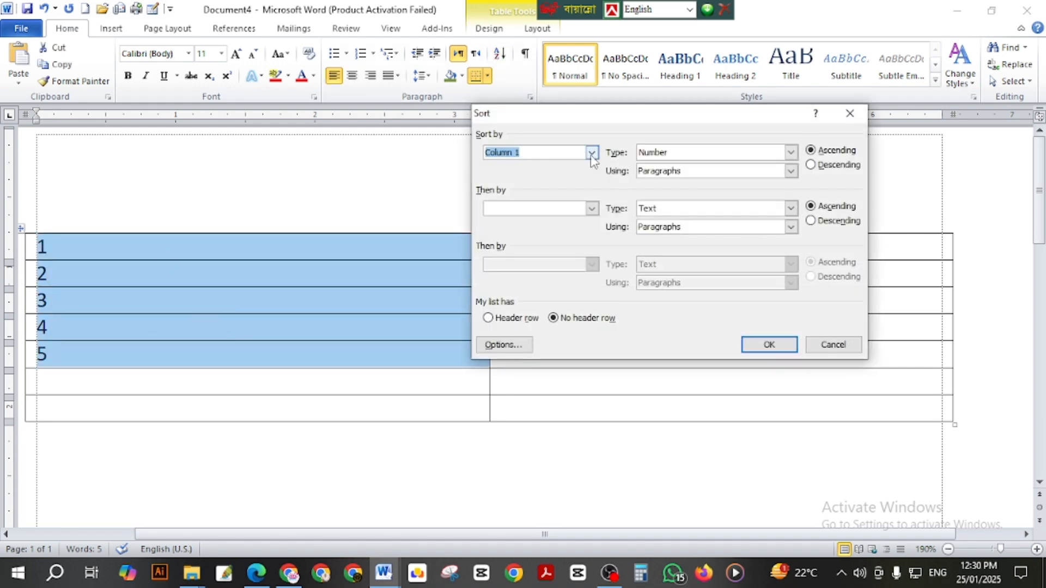
pyautogui.click(811, 165)
pyautogui.click(829, 224)
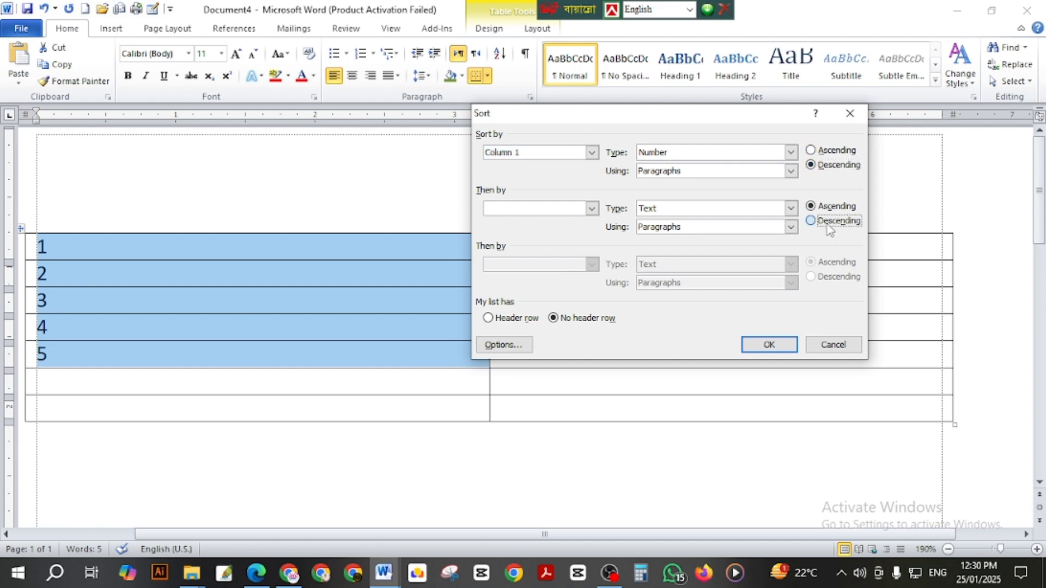
pyautogui.click(763, 345)
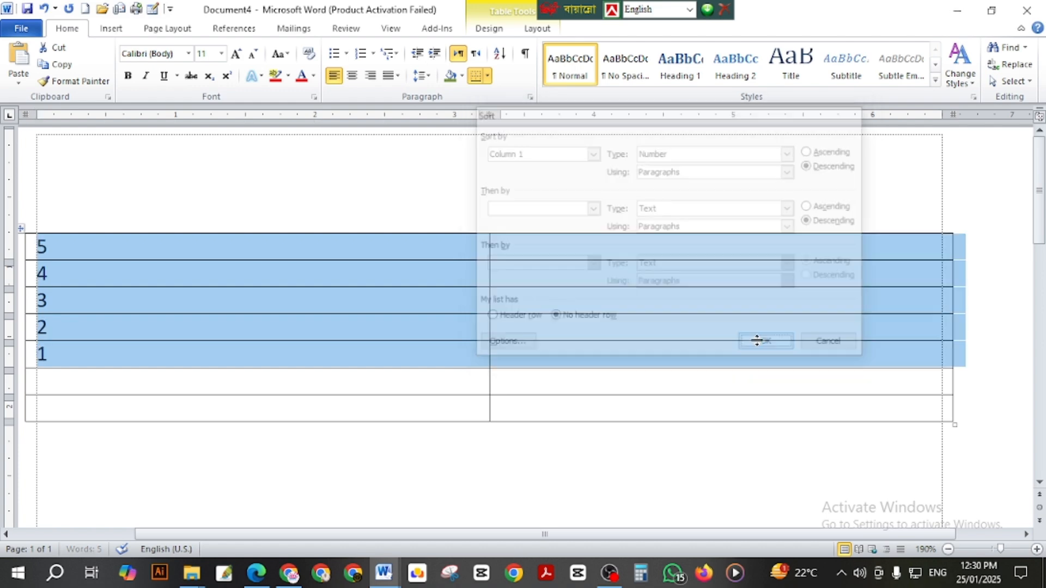
pyautogui.click(216, 333)
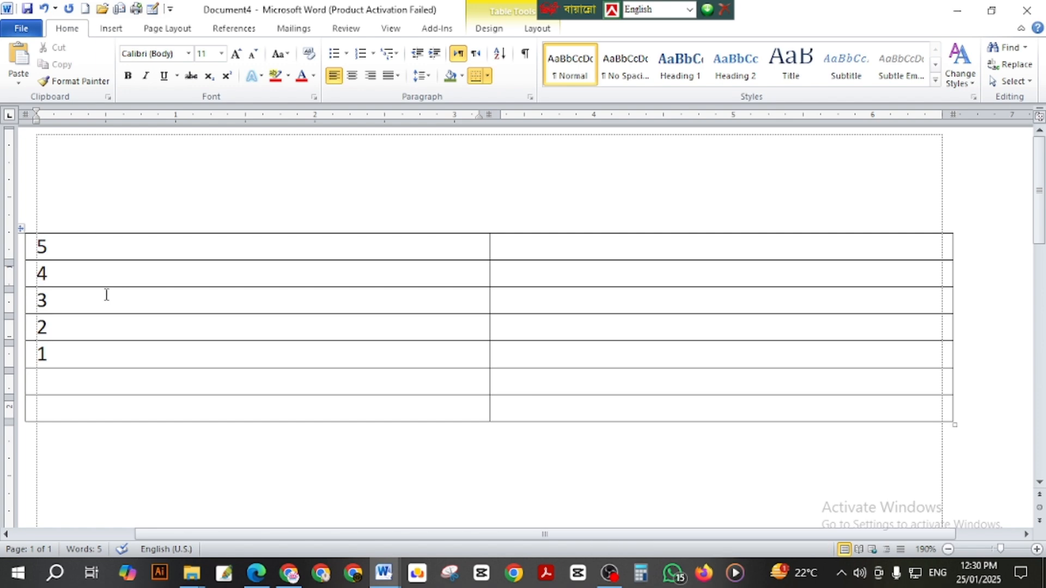
pyautogui.click(70, 270)
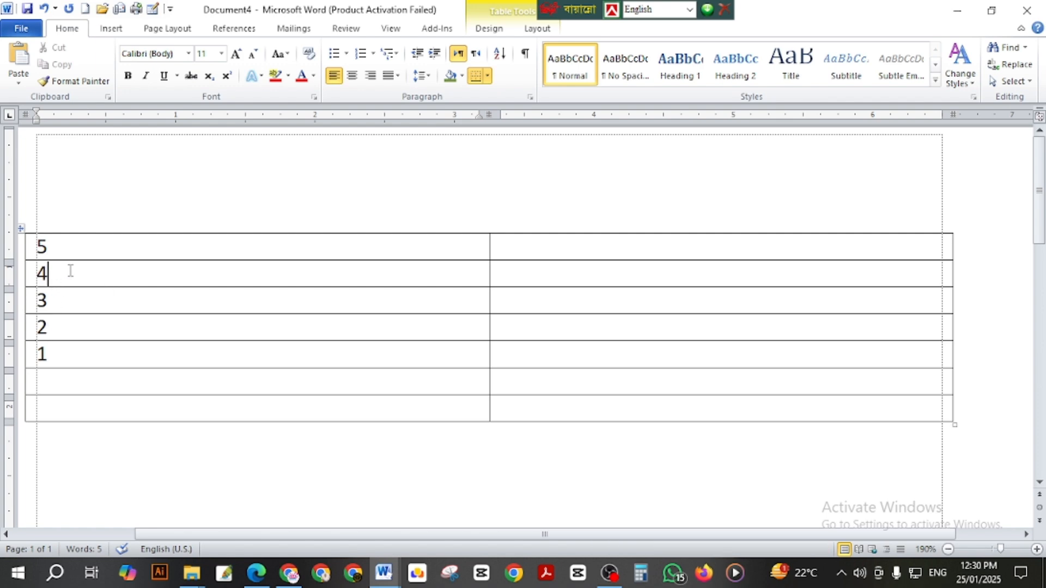
# Show the paragraph and cell formatting marks in the document and hide them again.
pyautogui.click(111, 29)
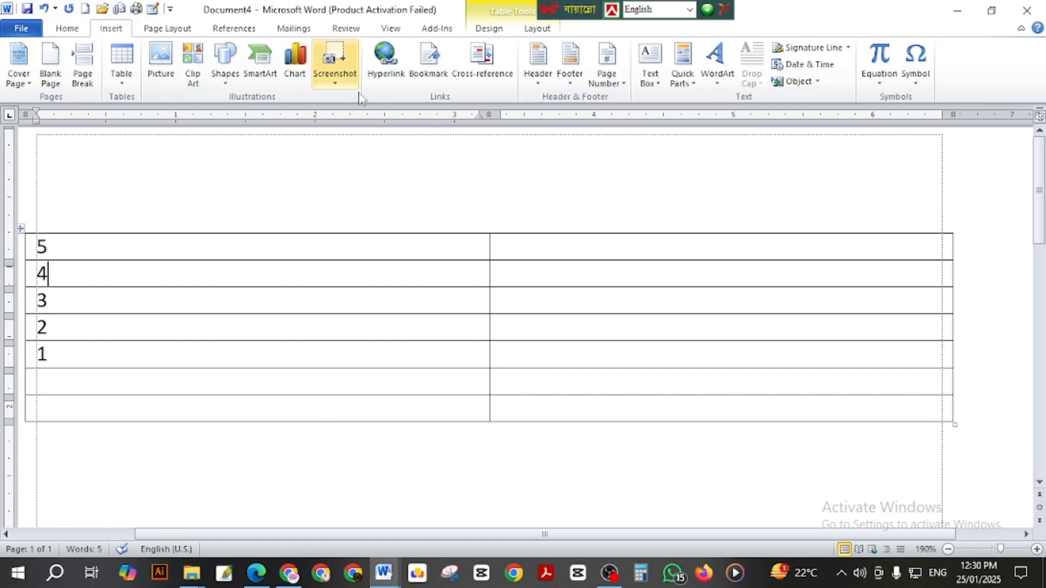
pyautogui.click(81, 28)
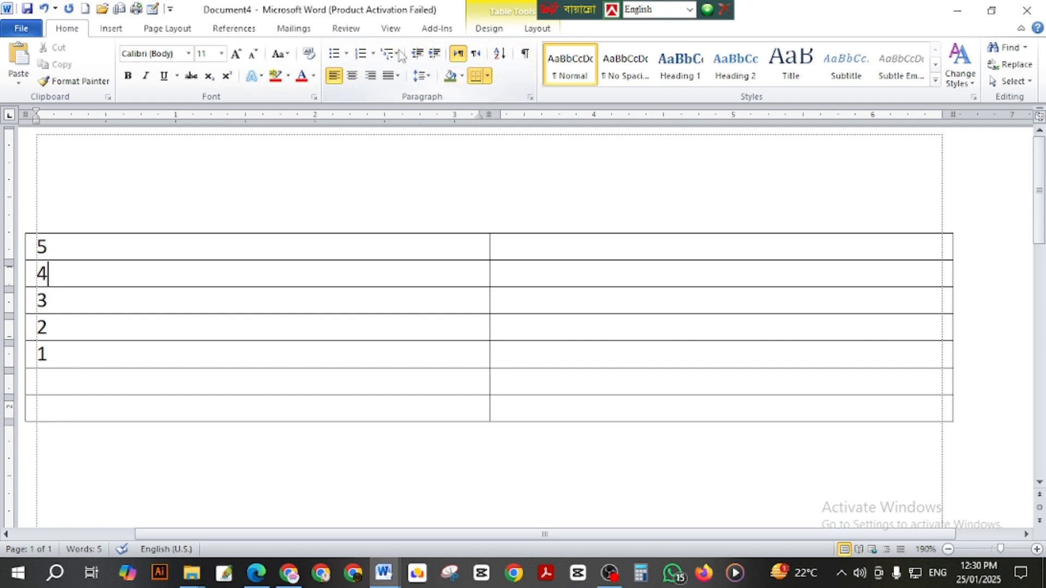
pyautogui.click(526, 54)
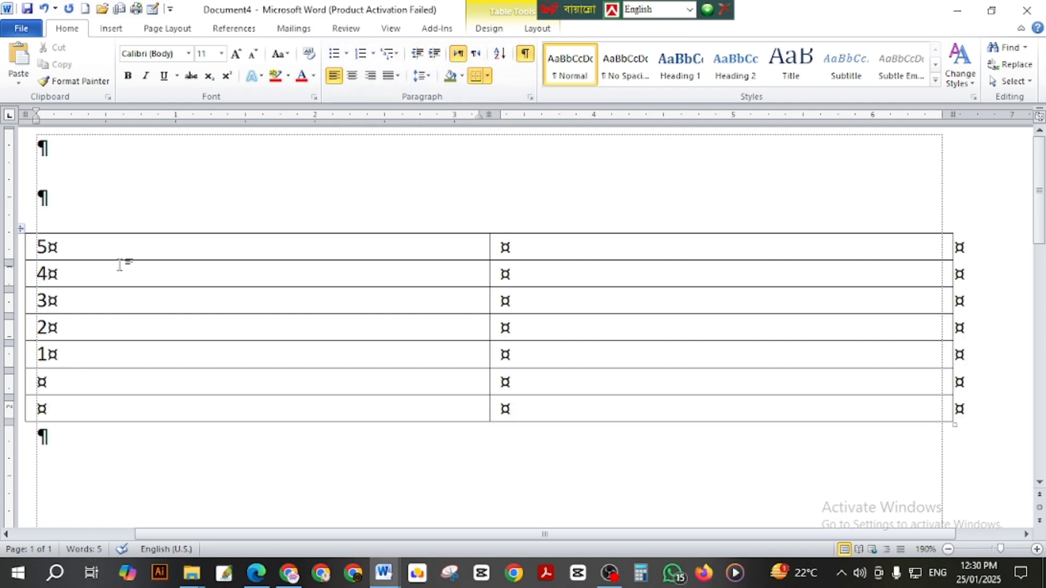
pyautogui.click(525, 55)
pyautogui.click(525, 54)
pyautogui.click(525, 54)
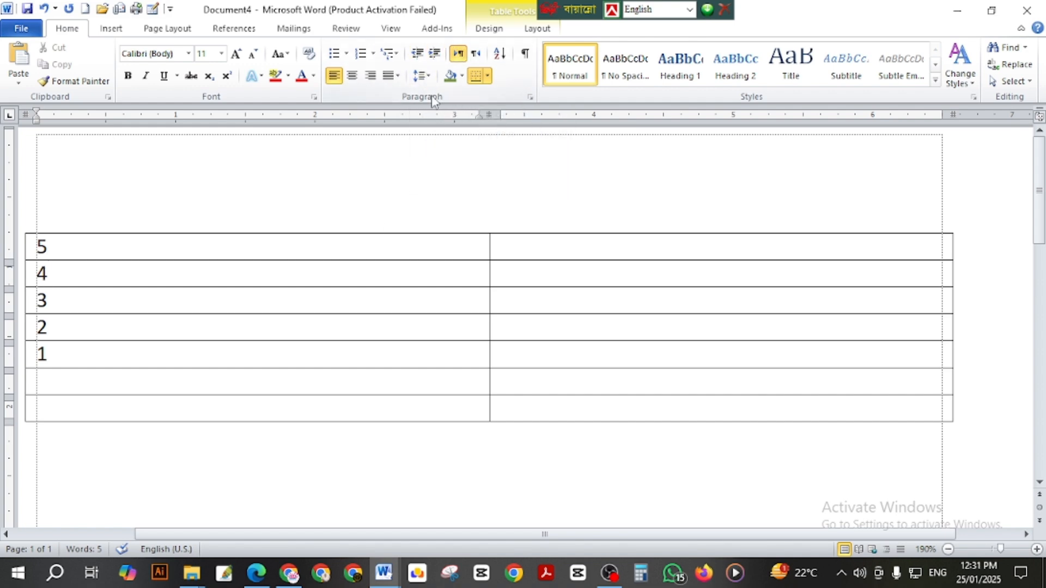
pyautogui.click(345, 55)
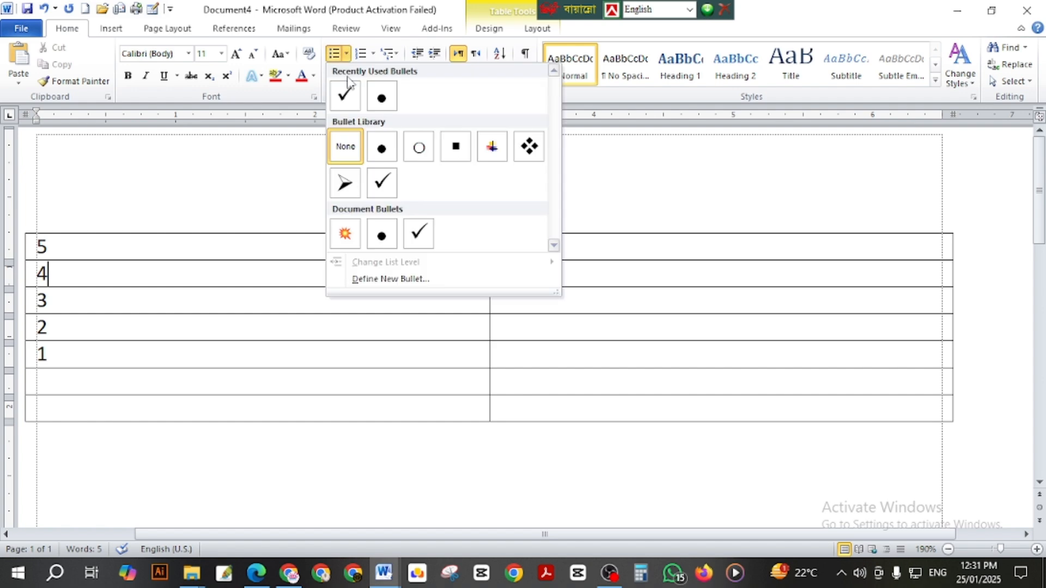
pyautogui.click(219, 150)
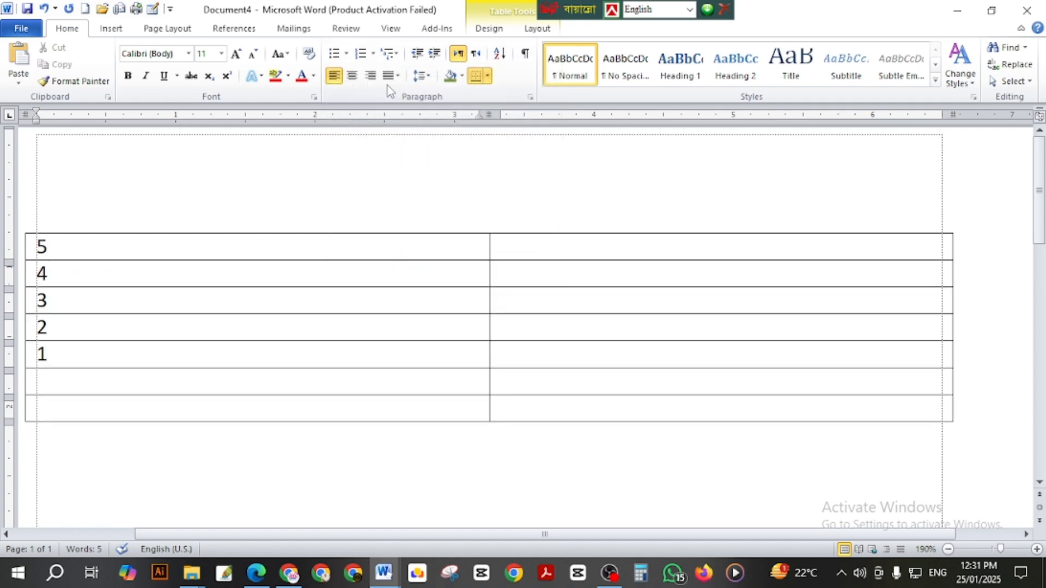
pyautogui.click(371, 54)
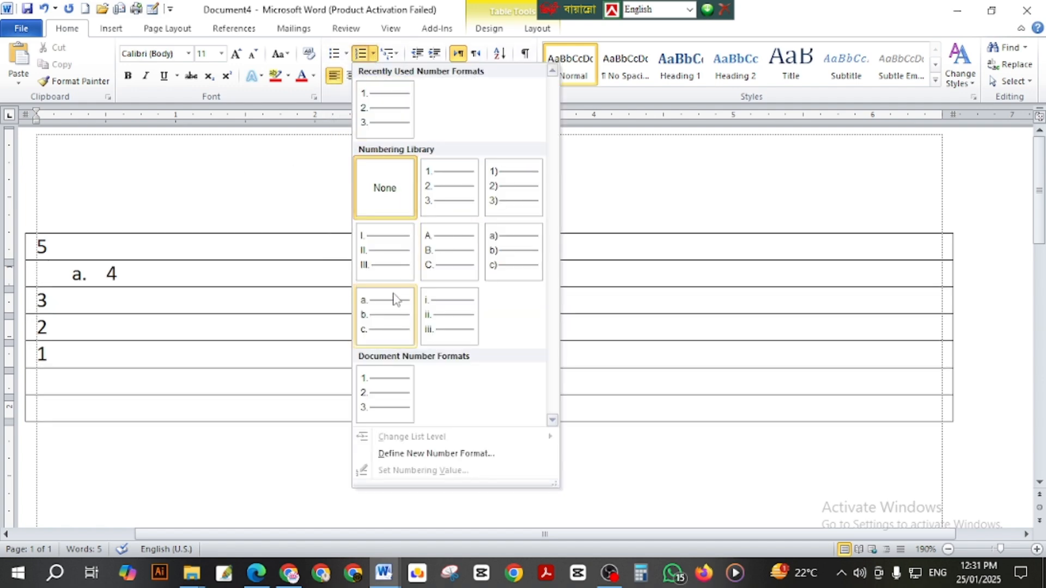
pyautogui.click(265, 158)
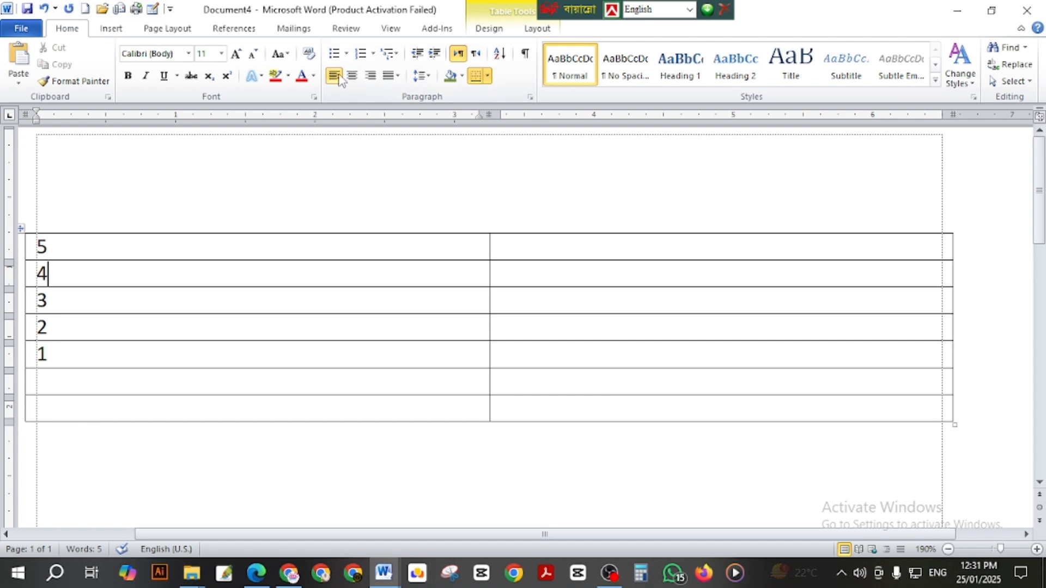
# Center the 5 in the table's first cell and set it back to left alignment.
pyautogui.click(156, 241)
pyautogui.click(352, 75)
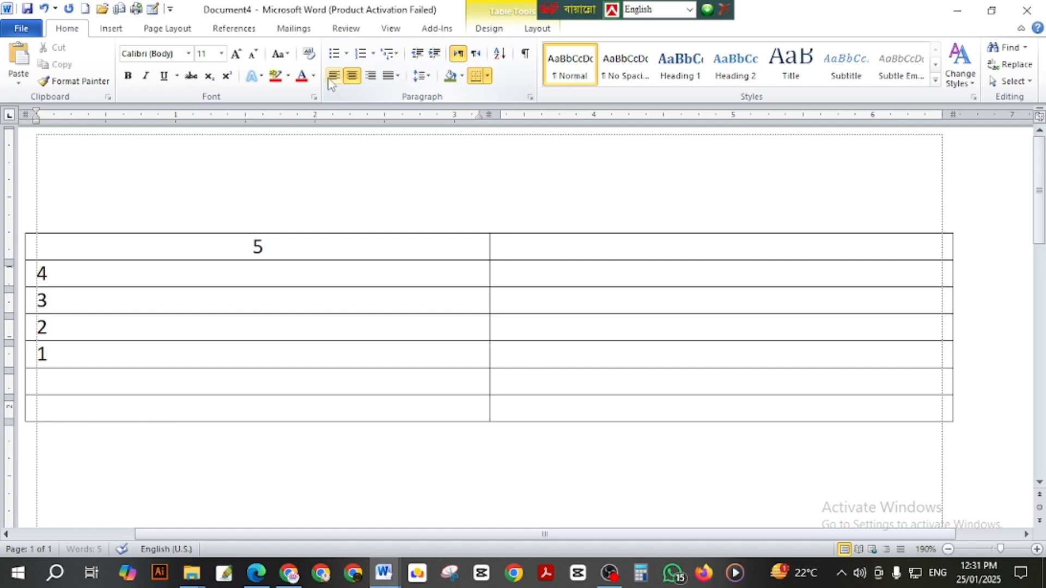
pyautogui.click(333, 76)
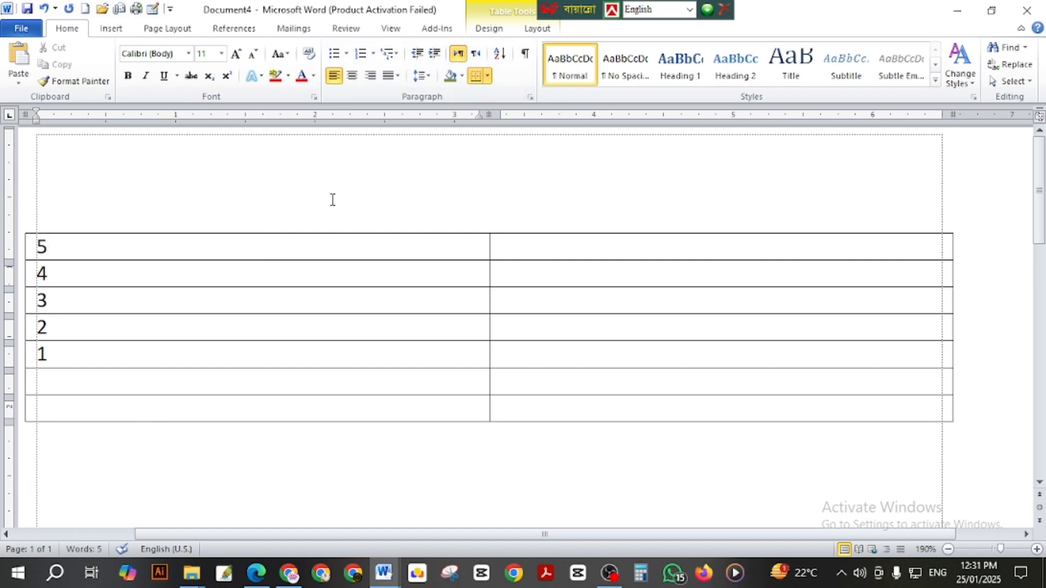
# Try center and right alignment on the 5 in the first cell, deleting any stray symbols, and return it to left alignment.
pyautogui.hotkey('ctrl', 'e')
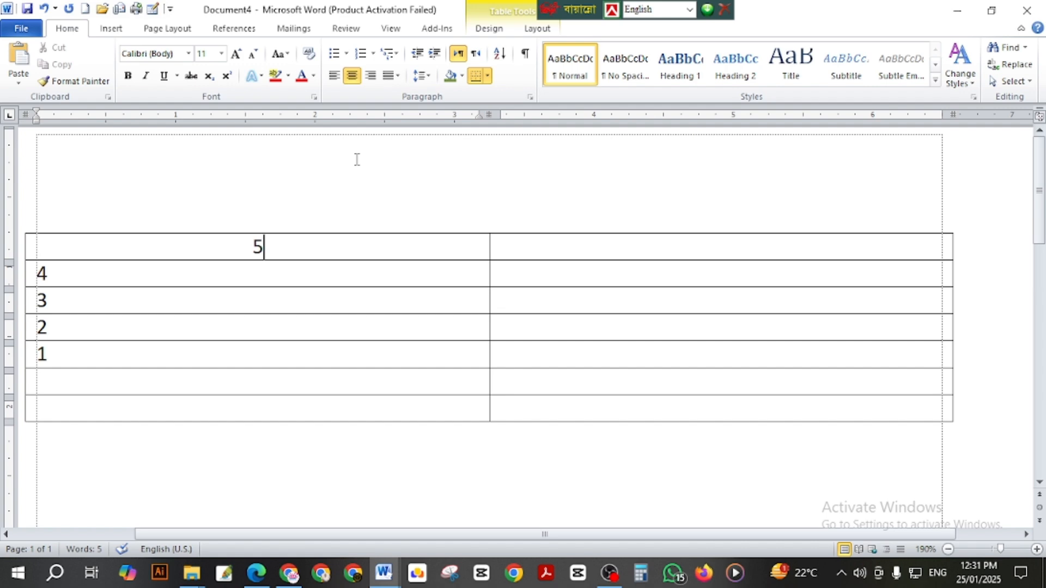
pyautogui.hotkey('ctrl', 'l')
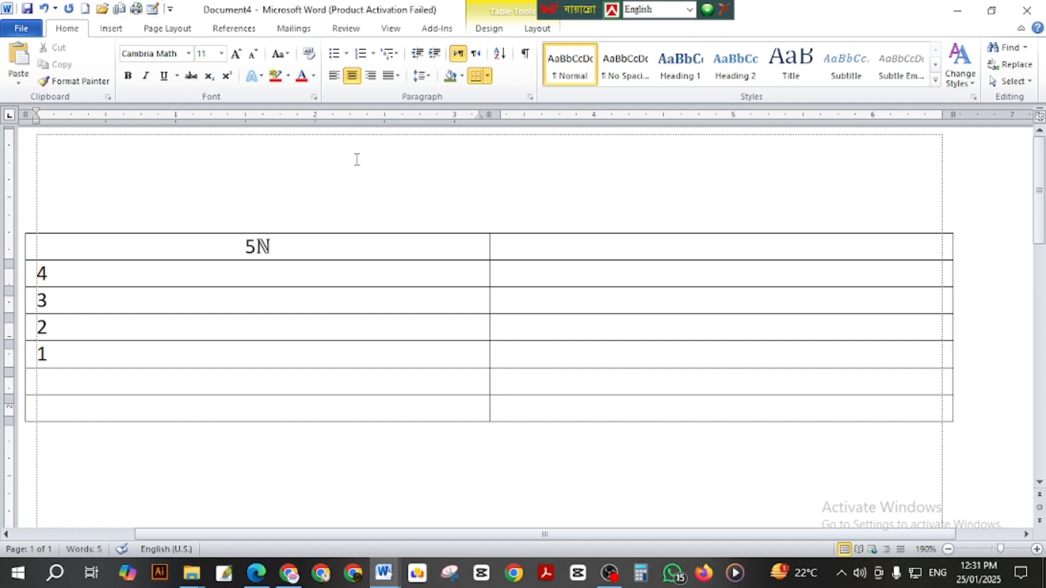
pyautogui.press('BackSpace')
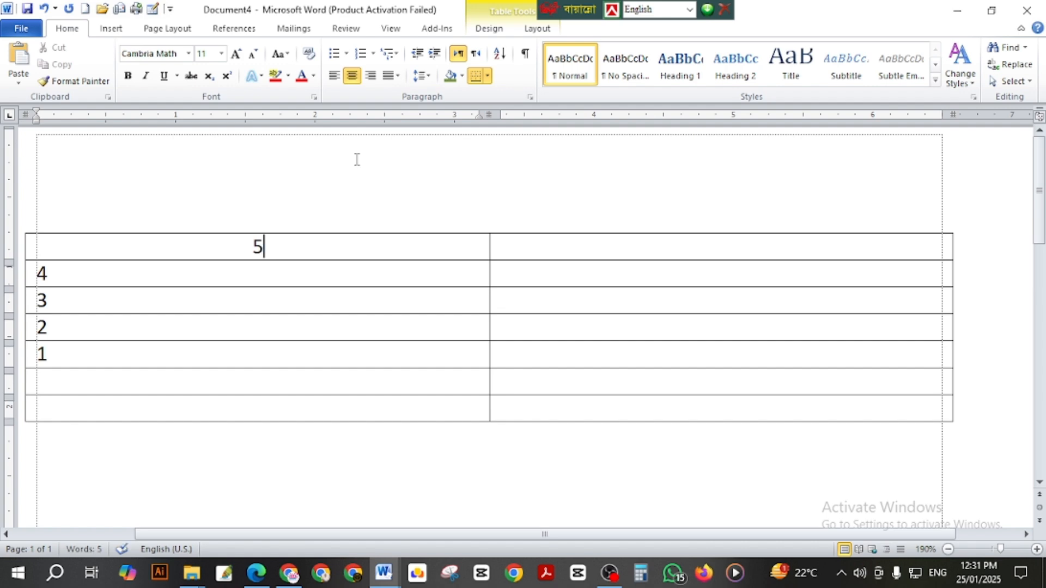
pyautogui.hotkey('ctrl', 'l')
pyautogui.press('BackSpace')
pyautogui.click(374, 79)
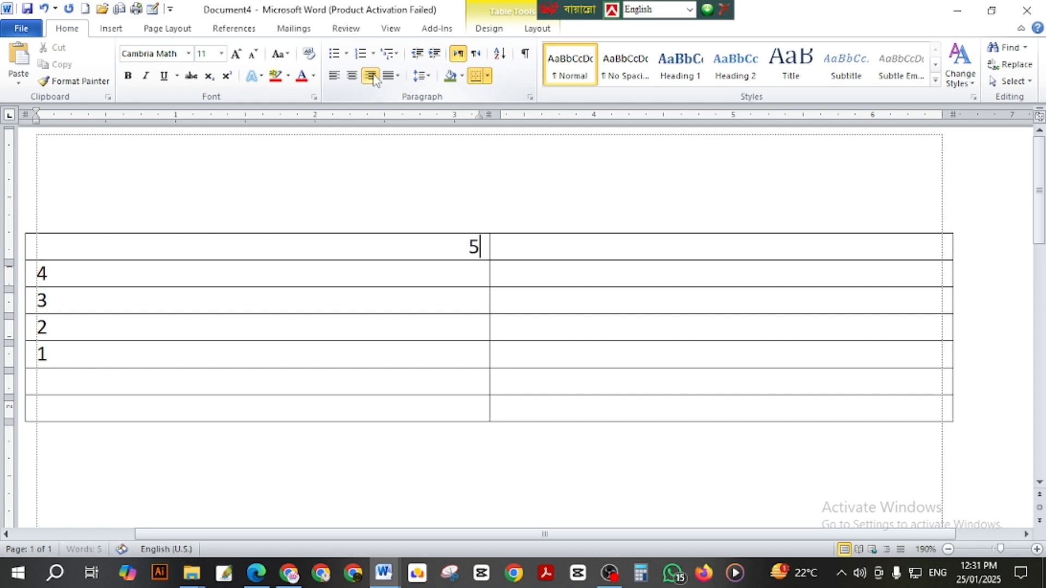
pyautogui.click(333, 76)
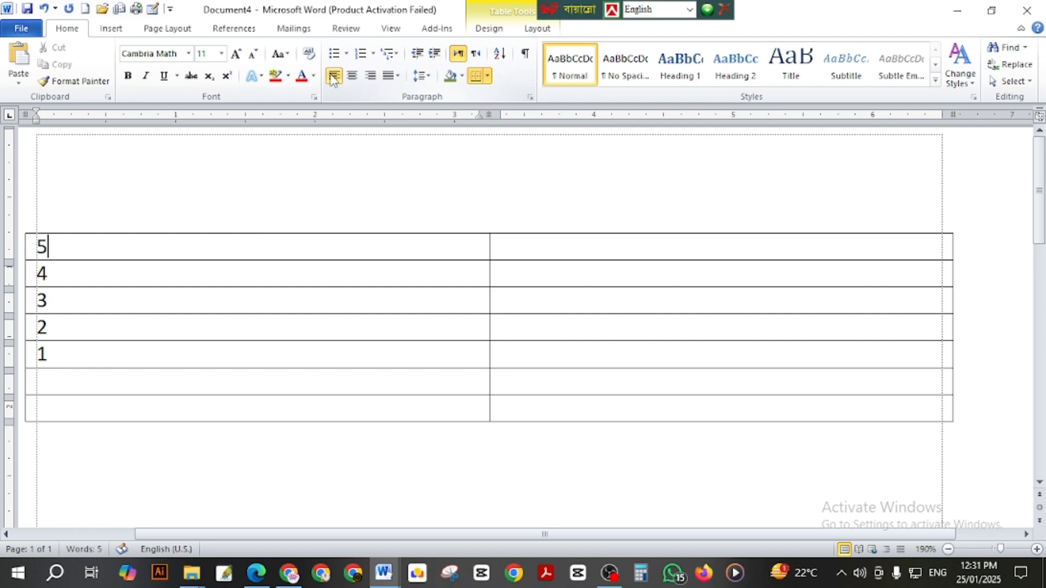